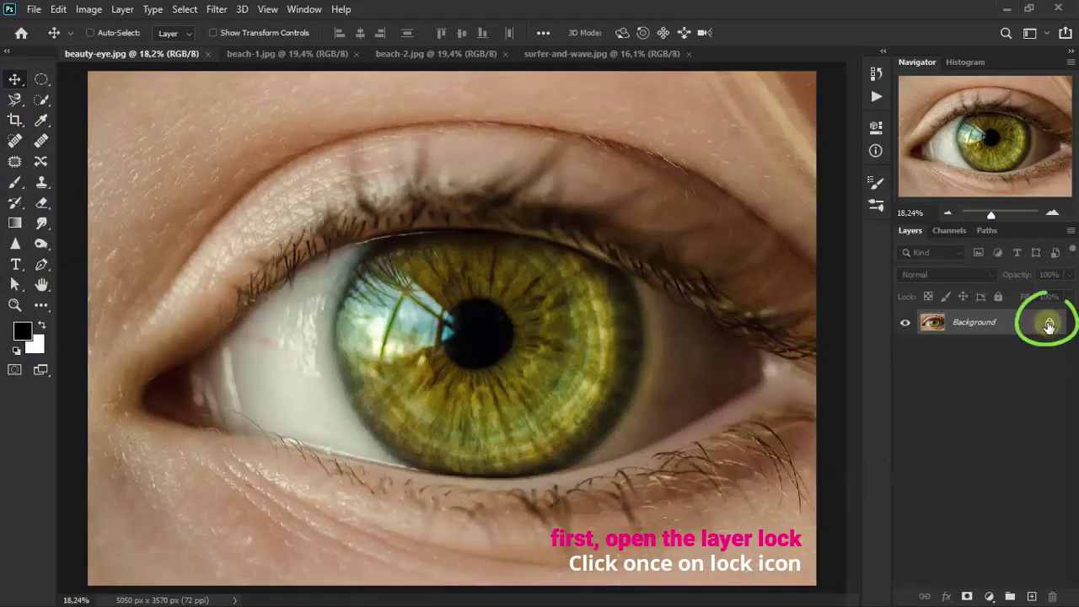
Unlock the eye photo's background layer and bring beach-1 in as Layer 1, closing its tab.
left_click(1048, 326)
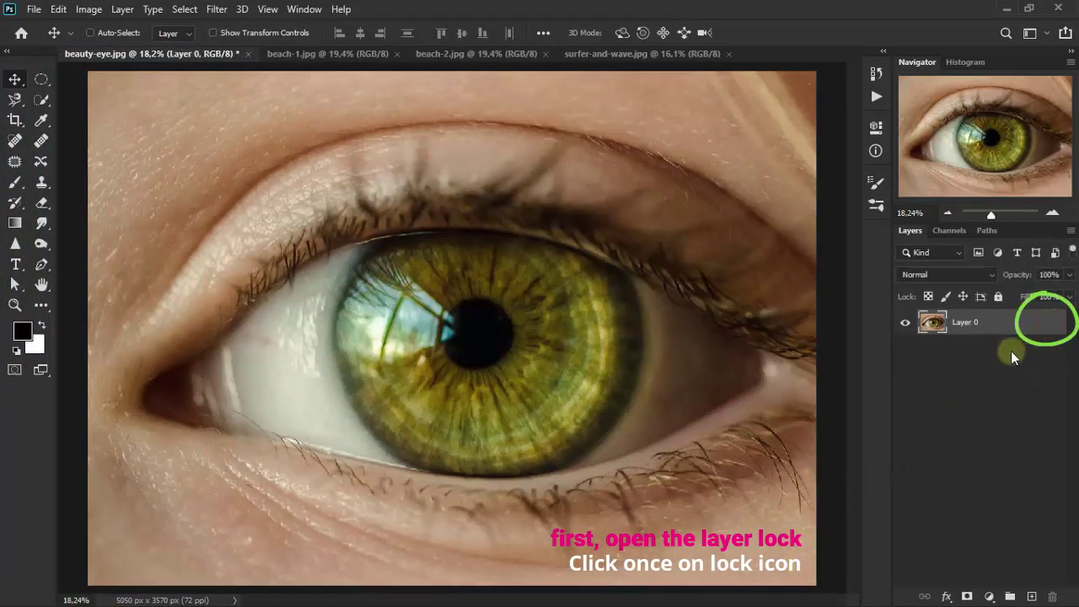
left_click(308, 54)
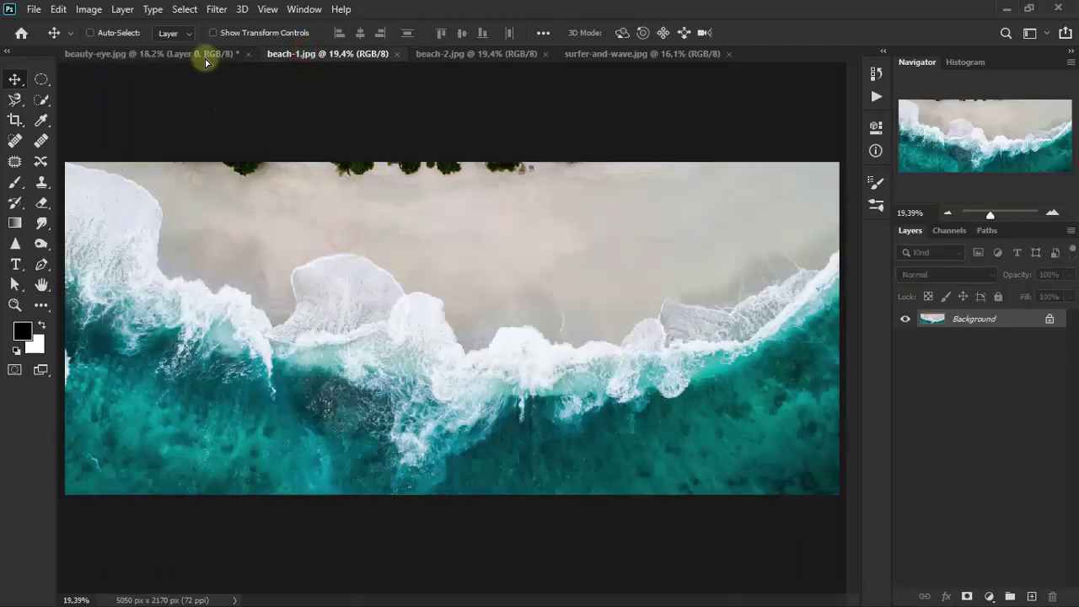
mouse_move(204, 59)
left_mouse_down()
mouse_move(466, 370)
mouse_move(460, 430)
left_mouse_up()
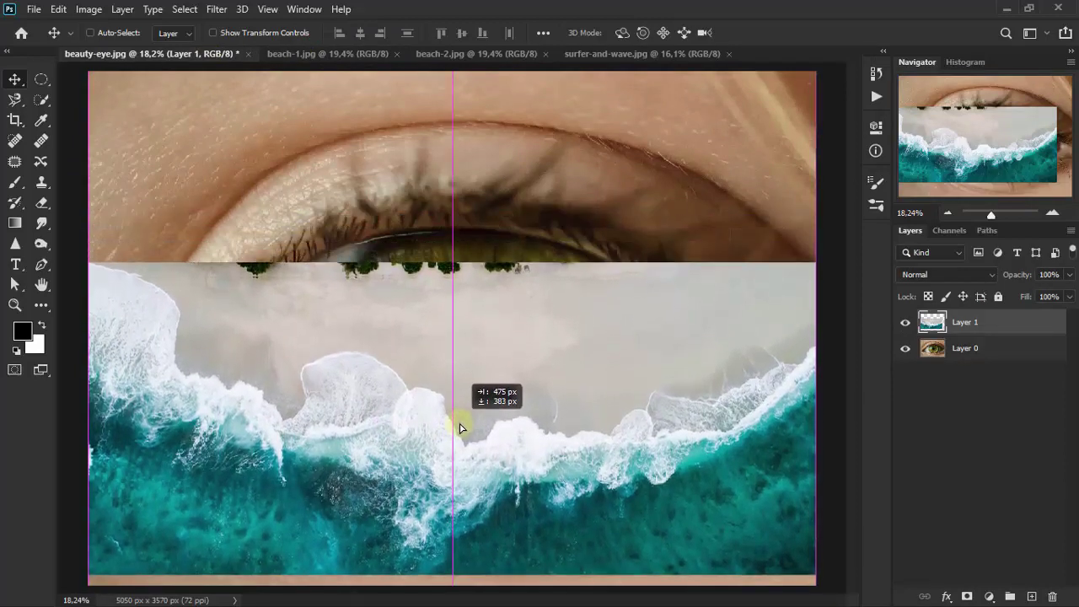
left_click(345, 54)
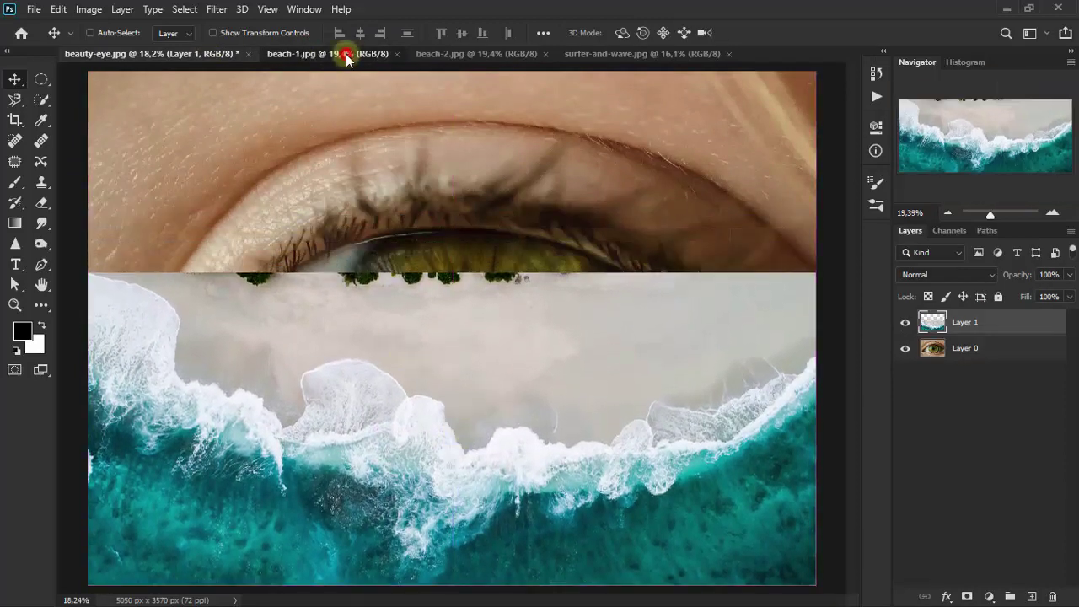
left_click(398, 53)
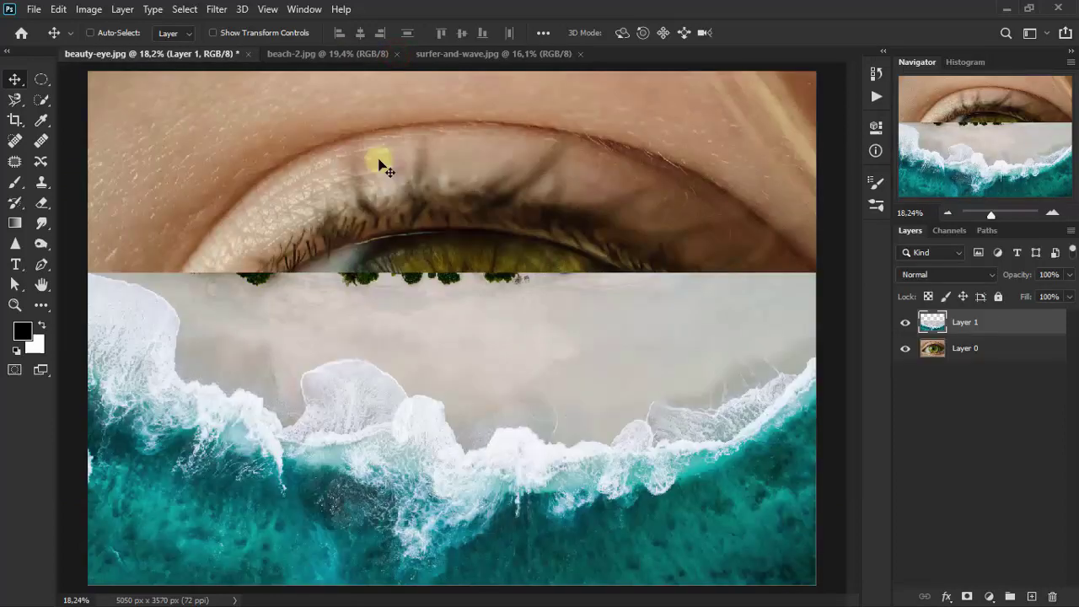
Bring beach-2 in as Layer 2 over the top half and close its tab.
left_click(337, 56)
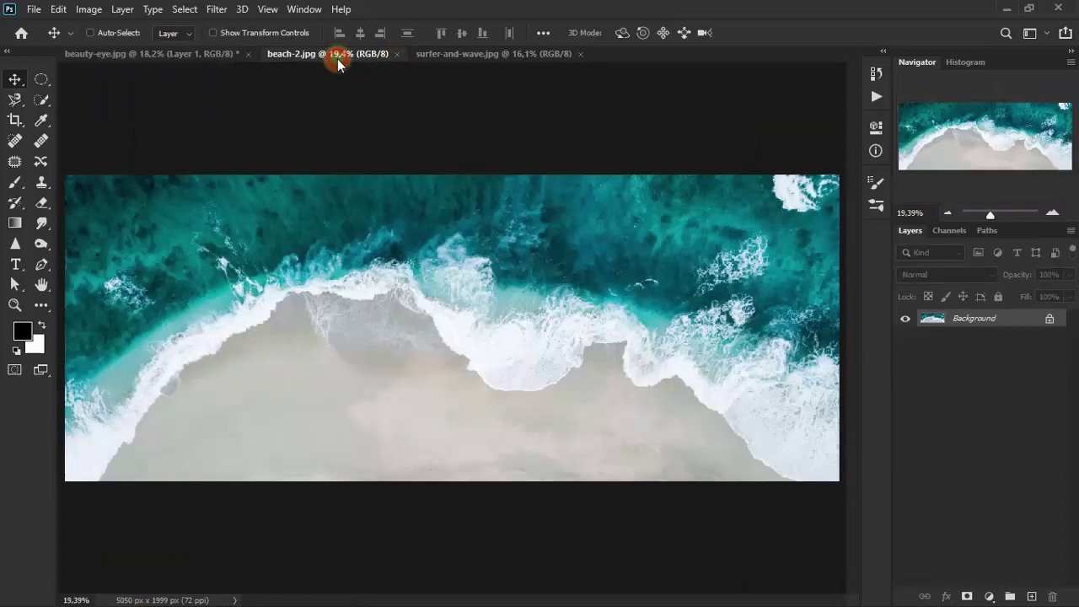
mouse_move(476, 274)
left_mouse_down()
mouse_move(338, 193)
mouse_move(461, 135)
left_mouse_up()
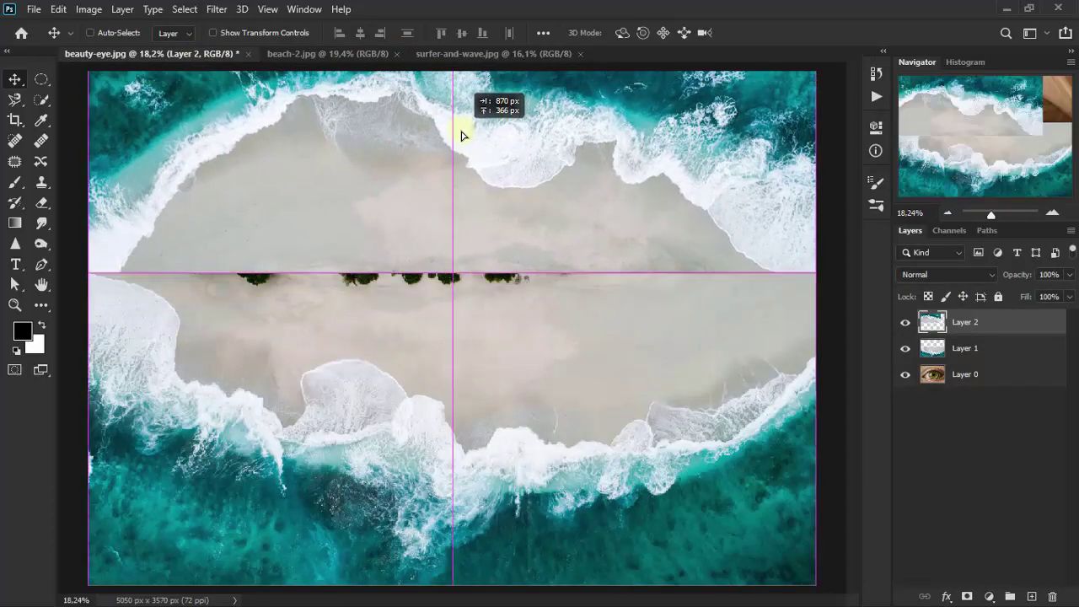
mouse_move(461, 134)
left_mouse_down()
mouse_move(450, 229)
mouse_move(460, 228)
left_mouse_up()
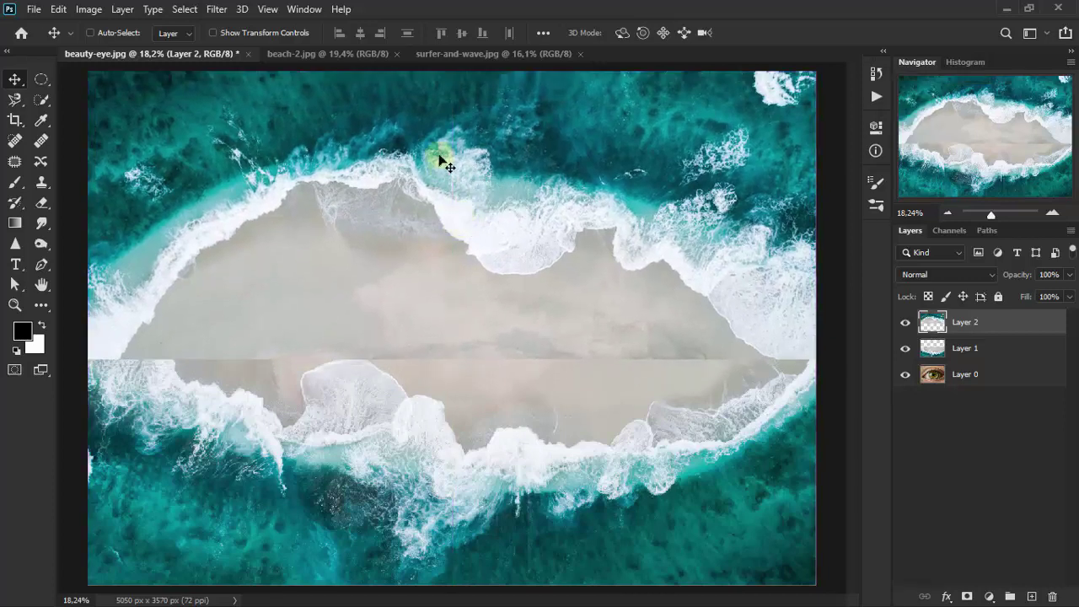
left_click(345, 56)
left_click(397, 54)
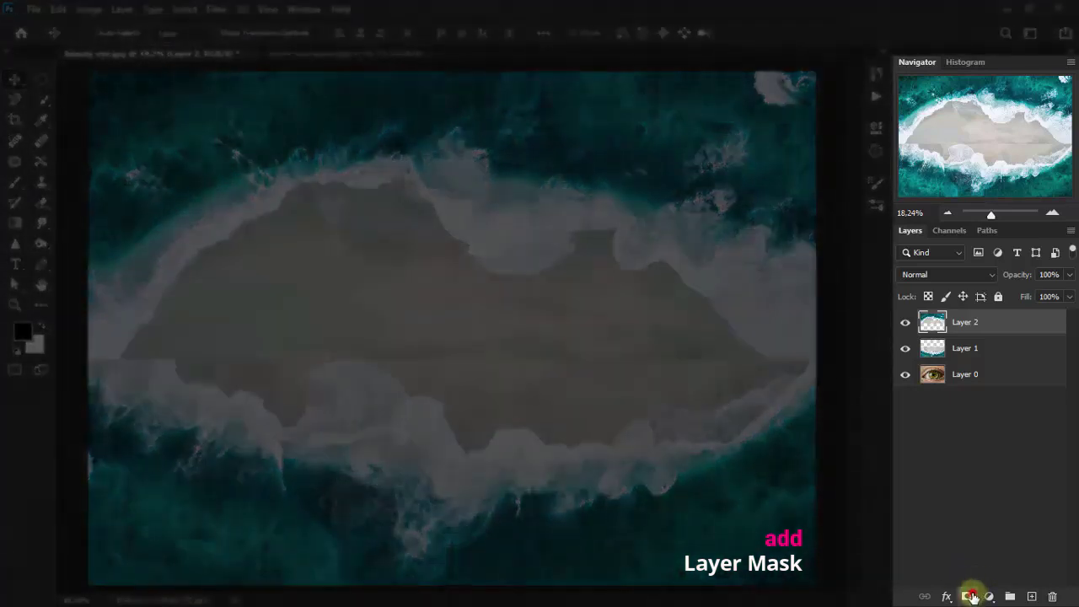
Add a layer mask to Layer 2 and set the Eraser to 30% opacity.
left_click(967, 596)
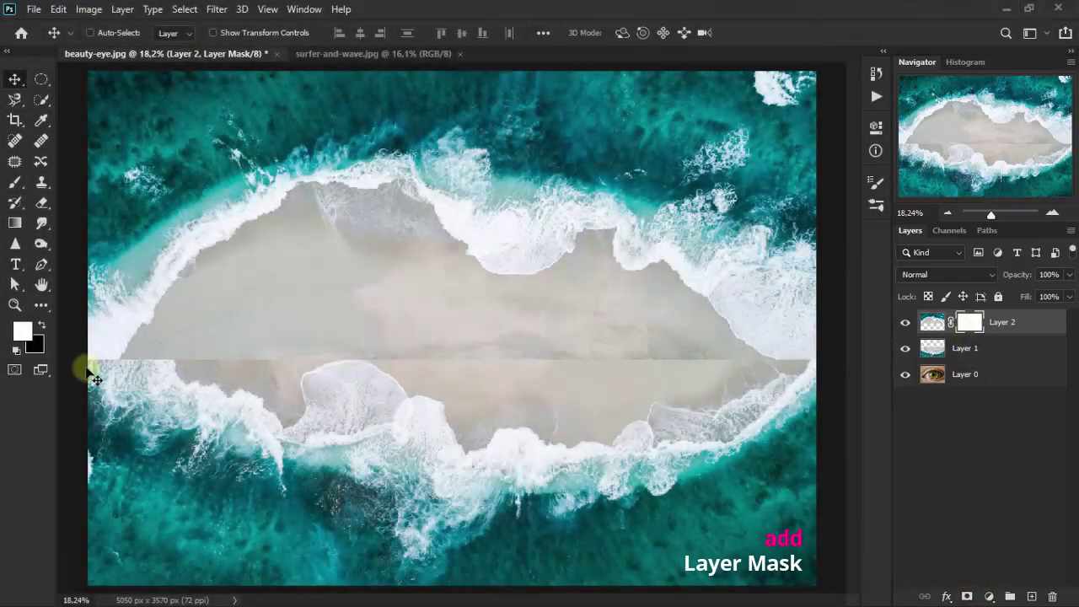
left_click(42, 203)
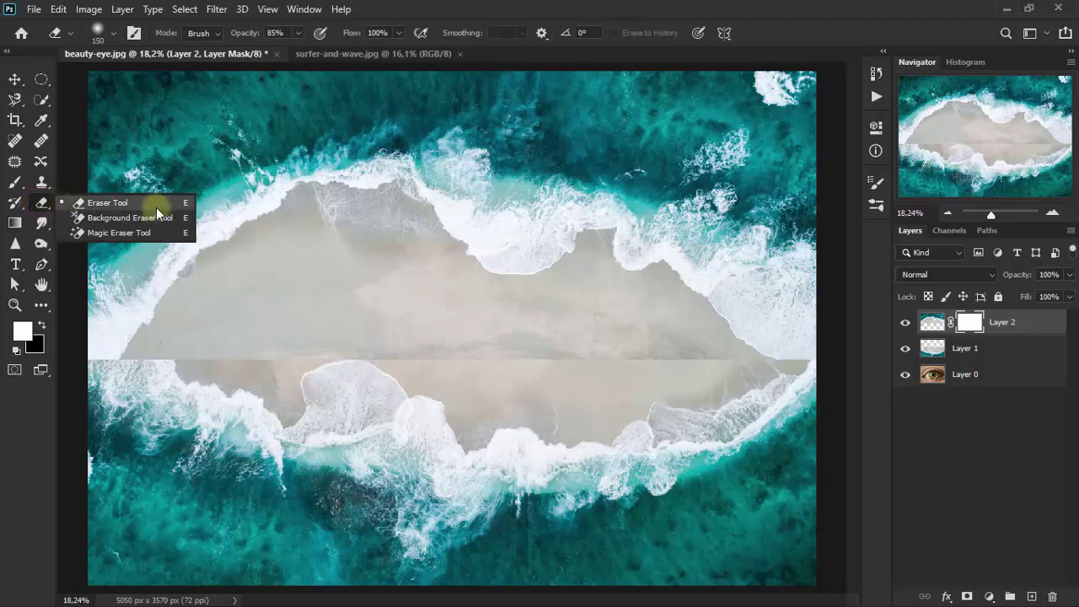
left_click(110, 203)
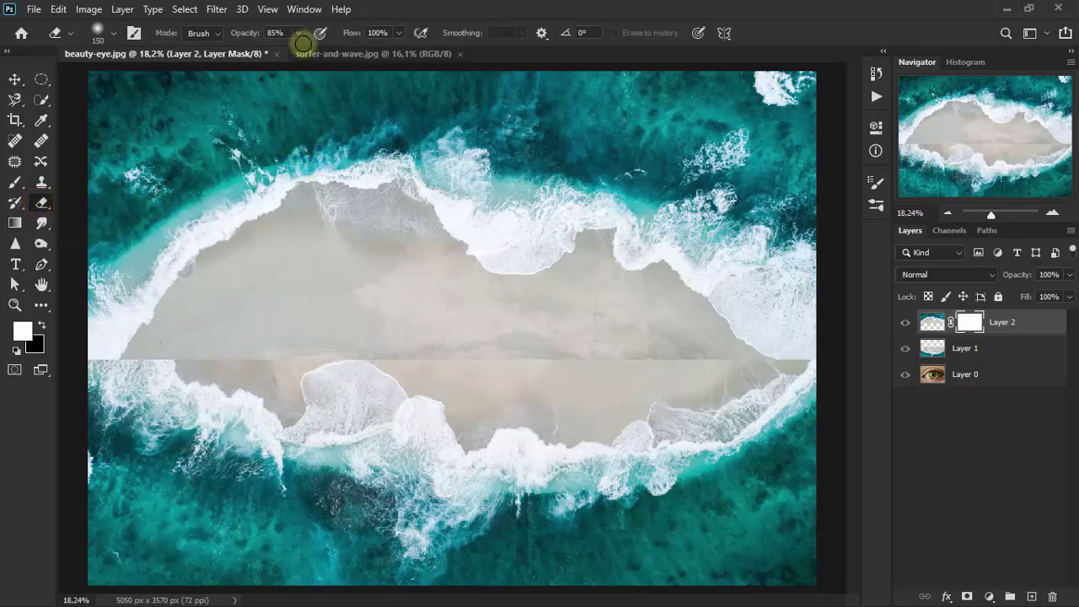
left_click_drag(297, 53, 259, 52)
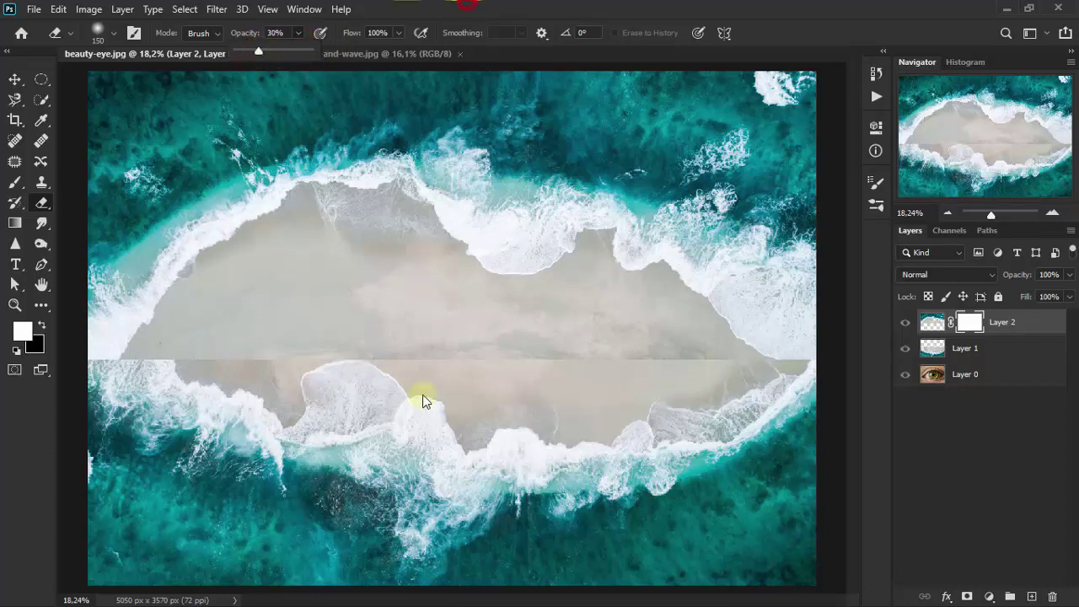
left_click(455, 362)
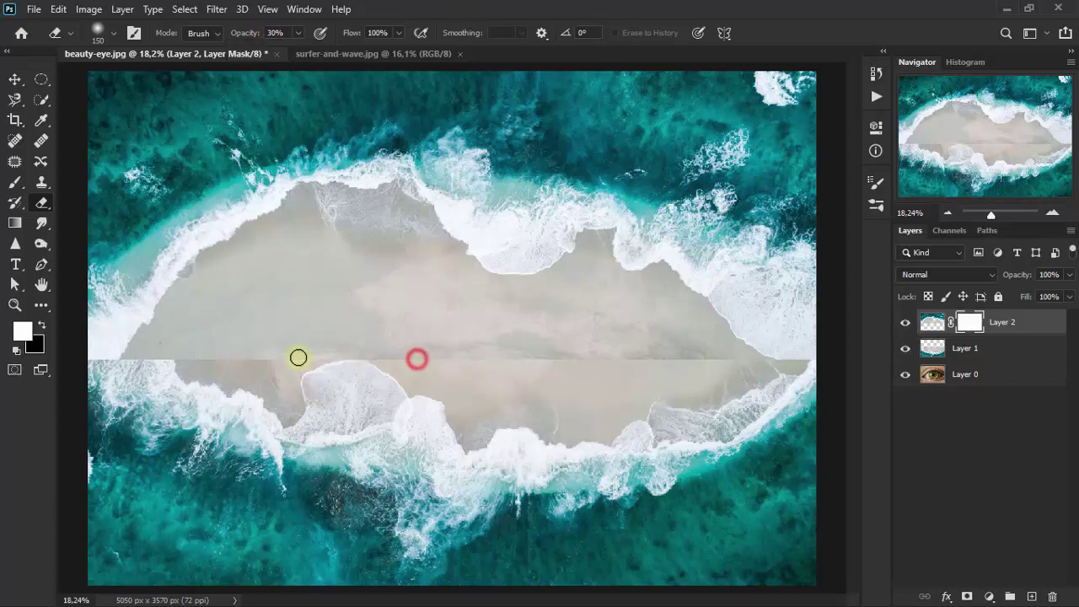
Erase along the seam with a 250 px brush so the two beaches blend.
left_click_drag(231, 351, 206, 353)
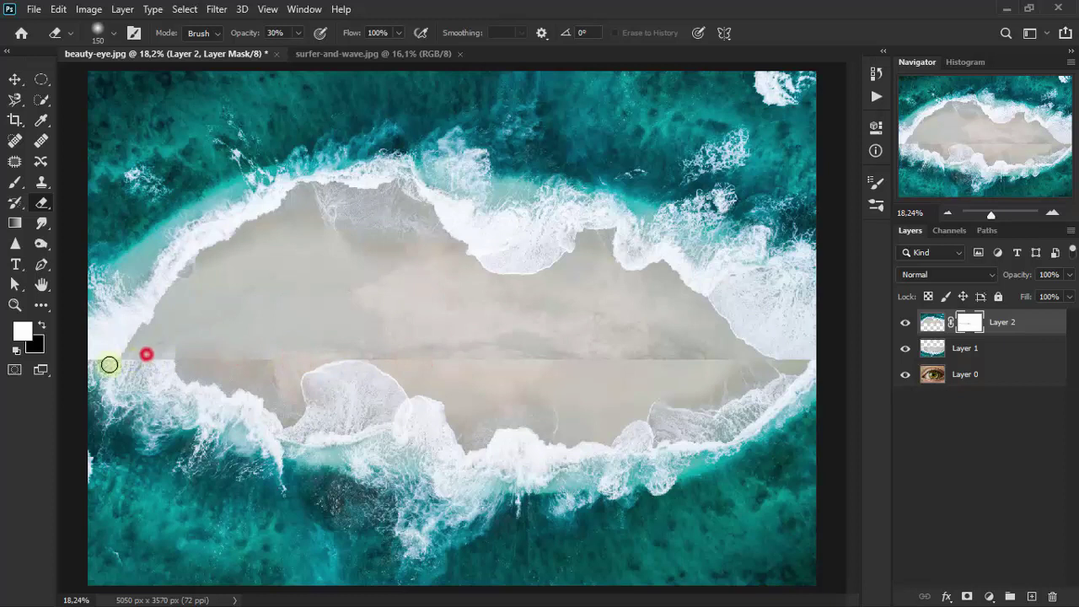
left_click(144, 353)
key("bracketright")
key("bracketright")
key("bracketright")
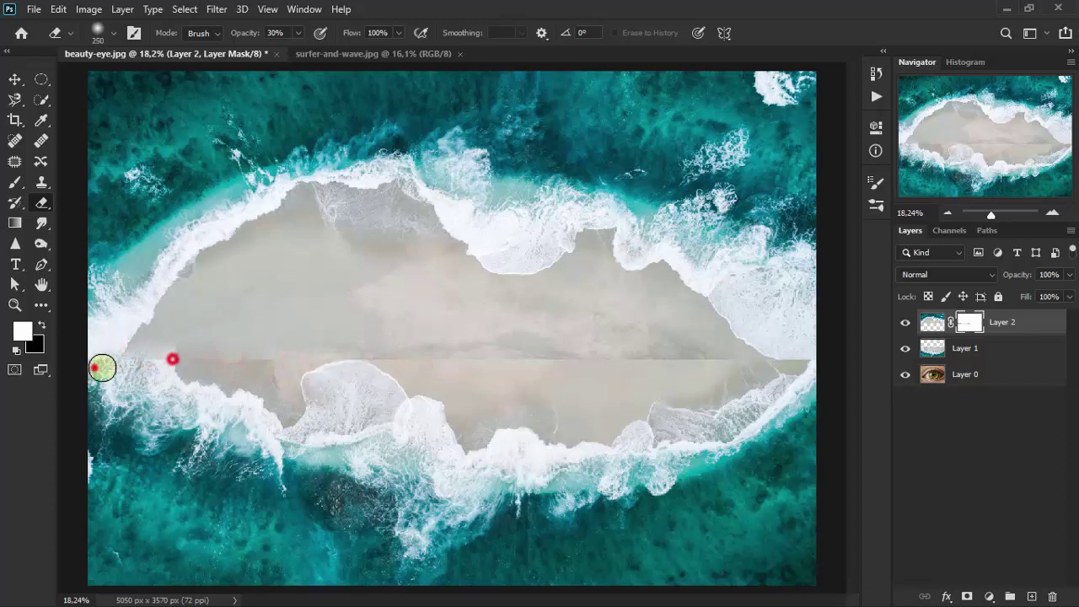
left_click_drag(251, 358, 617, 364)
left_click_drag(761, 359, 734, 359)
left_click(631, 354)
left_click_drag(481, 363, 142, 351)
left_click_drag(292, 344, 460, 362)
left_click_drag(624, 359, 744, 359)
left_click_drag(494, 361, 784, 367)
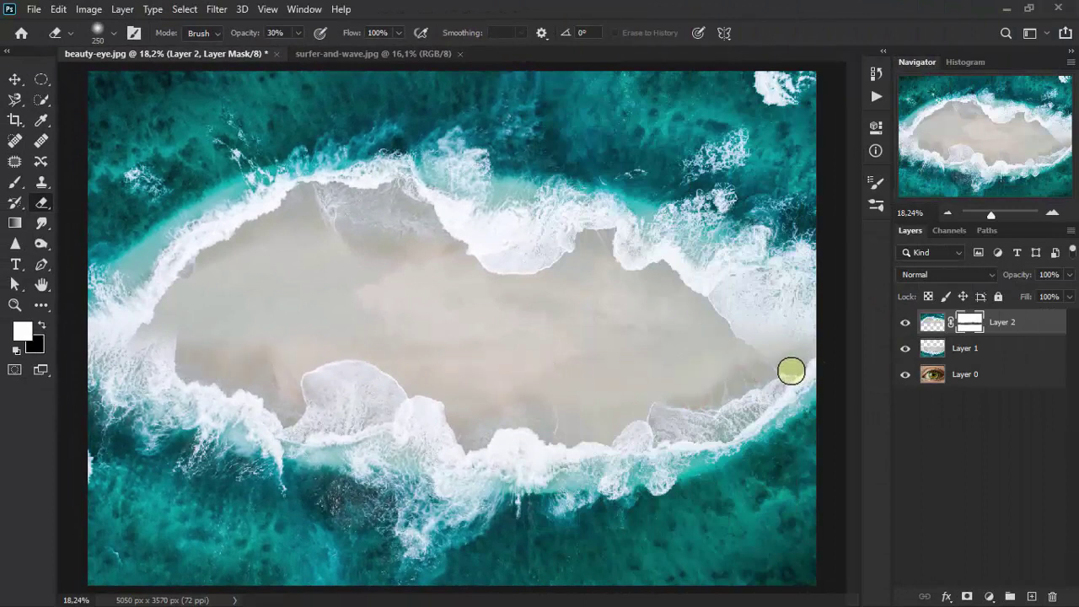
left_click(15, 78)
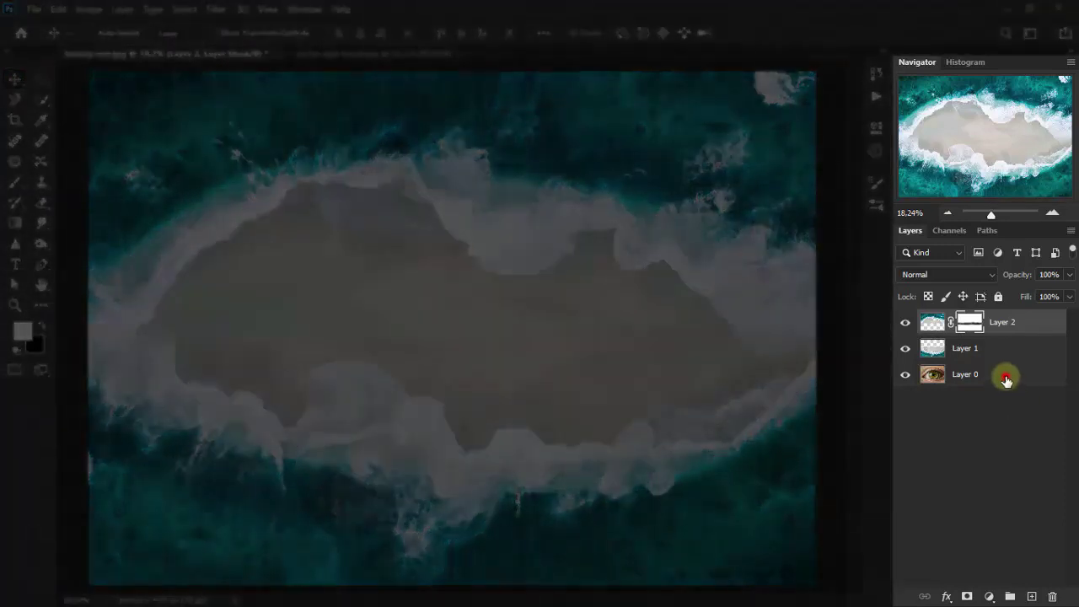
Move Layer 0 to the top of the stack and set it to Multiply.
left_click(1009, 379)
left_click_drag(1008, 379, 1002, 316)
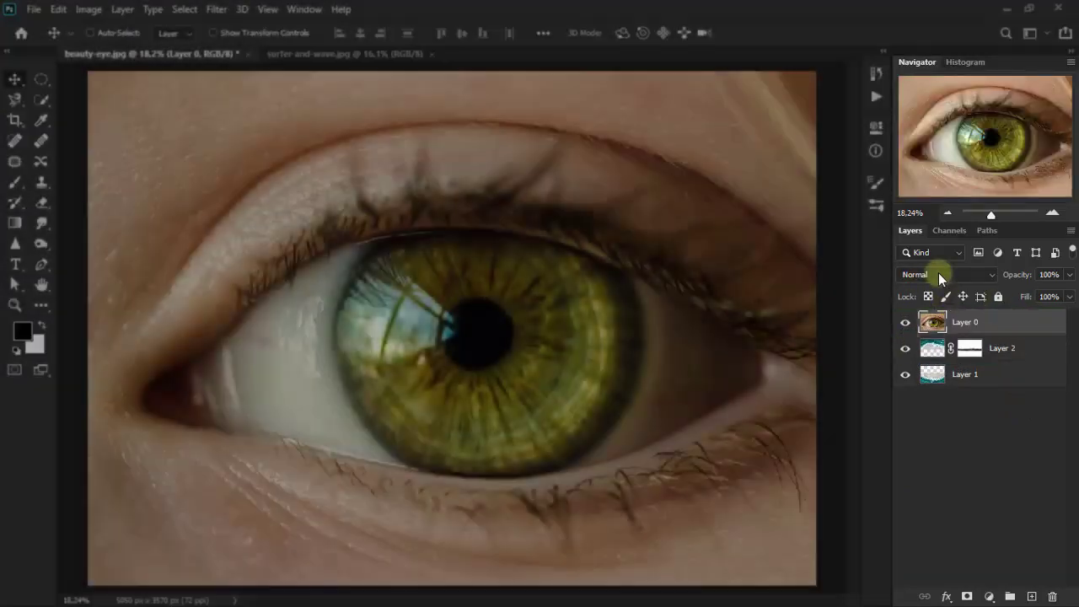
left_click(940, 275)
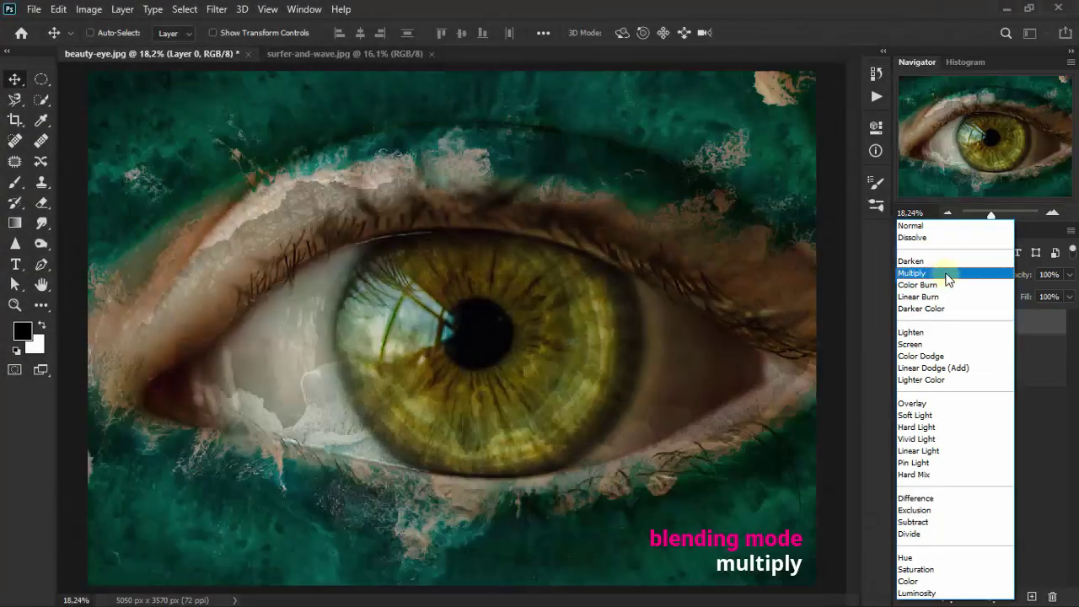
left_click(945, 273)
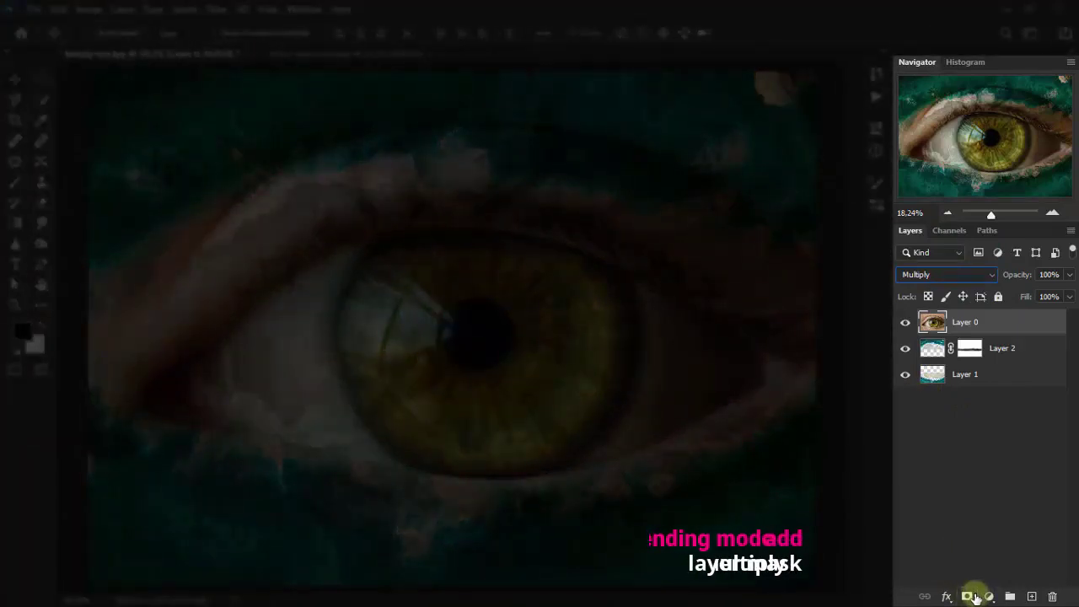
Mask the eye layer and erase its outer skin so the surf shows through.
left_click(968, 596)
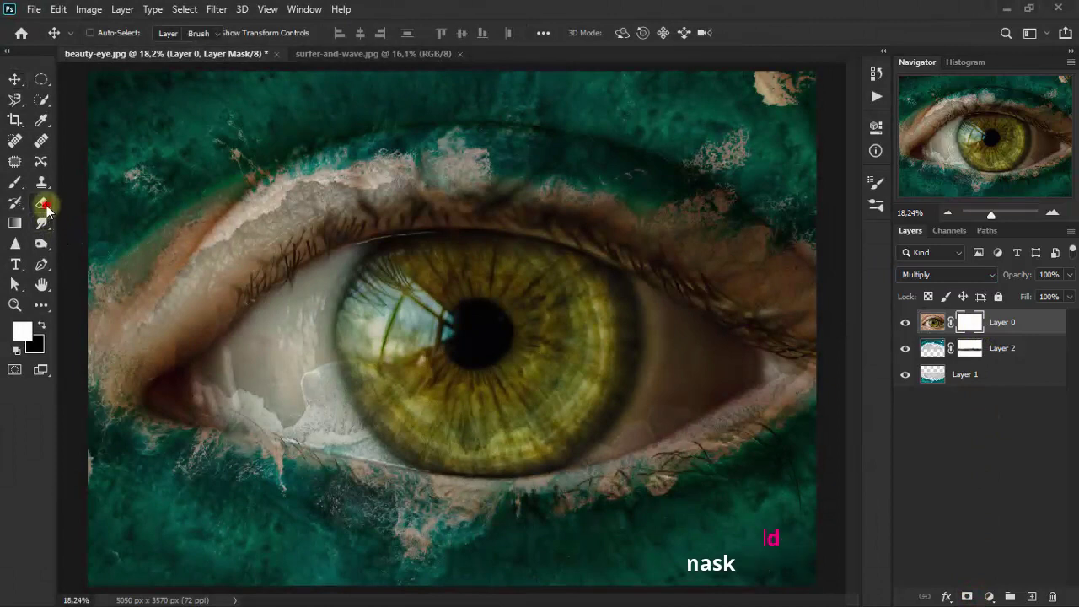
right_click(42, 203)
left_click(101, 202)
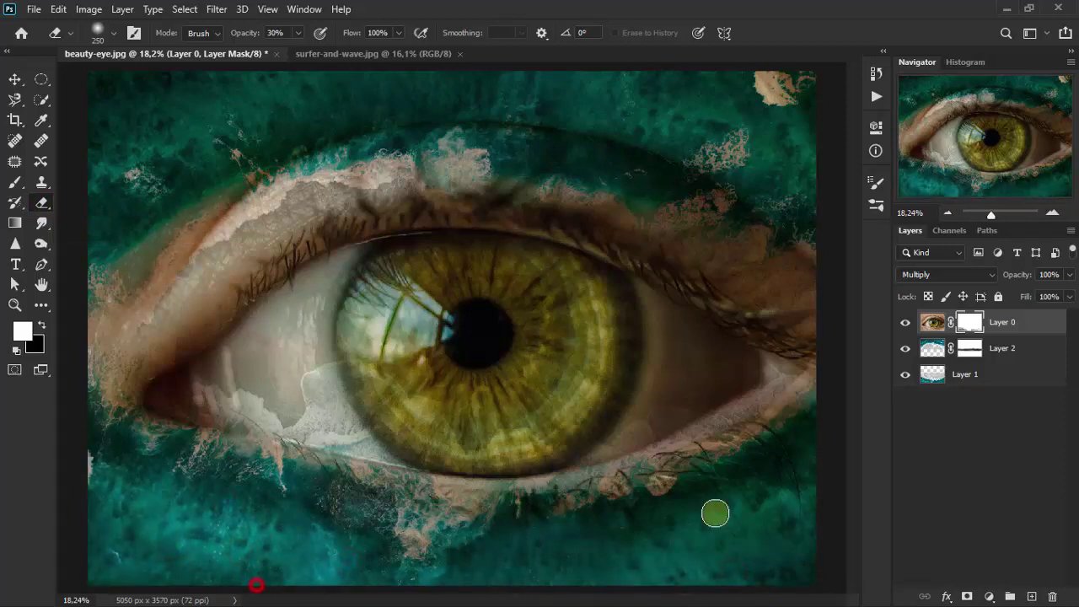
mouse_move(244, 123)
left_mouse_down()
mouse_move(193, 96)
mouse_move(816, 132)
mouse_move(809, 194)
left_mouse_up()
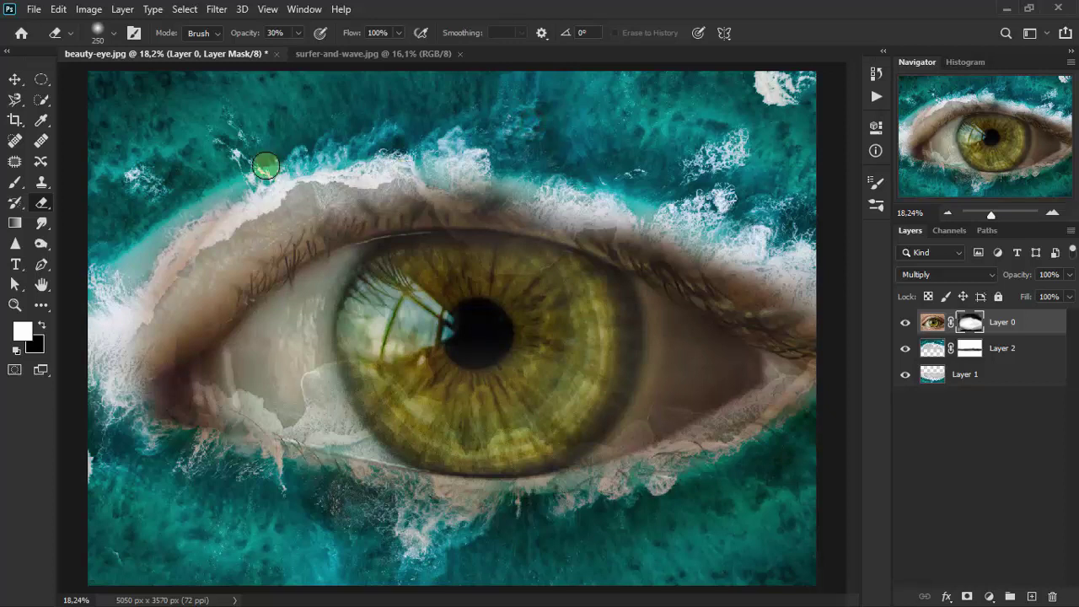
left_click(14, 79)
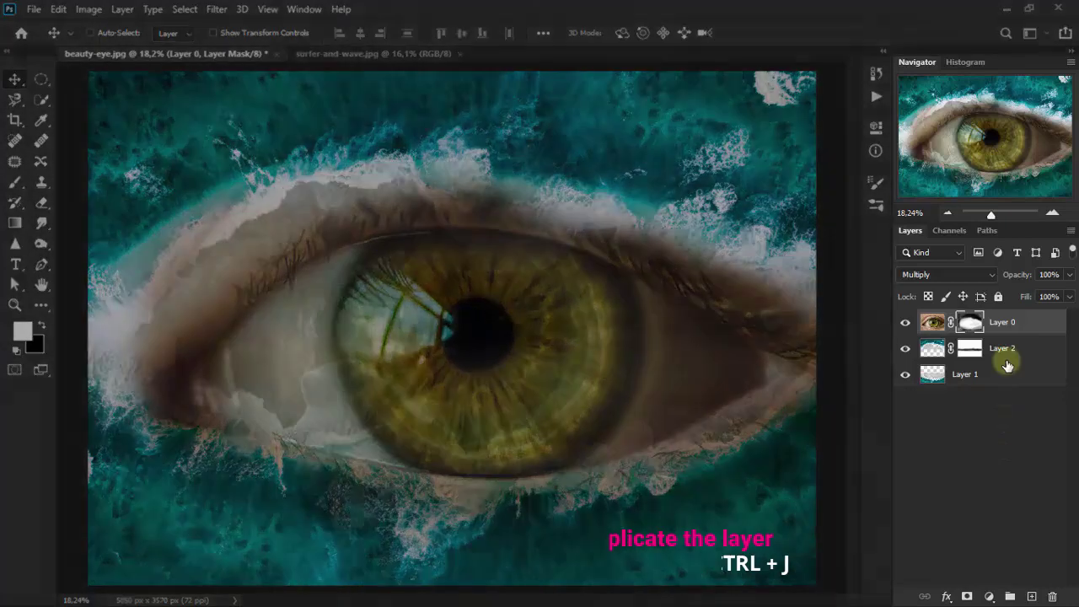
Duplicate the eye layer, invert the copy, set it to Color mode, and toggle it to compare.
key("ctrl+j")
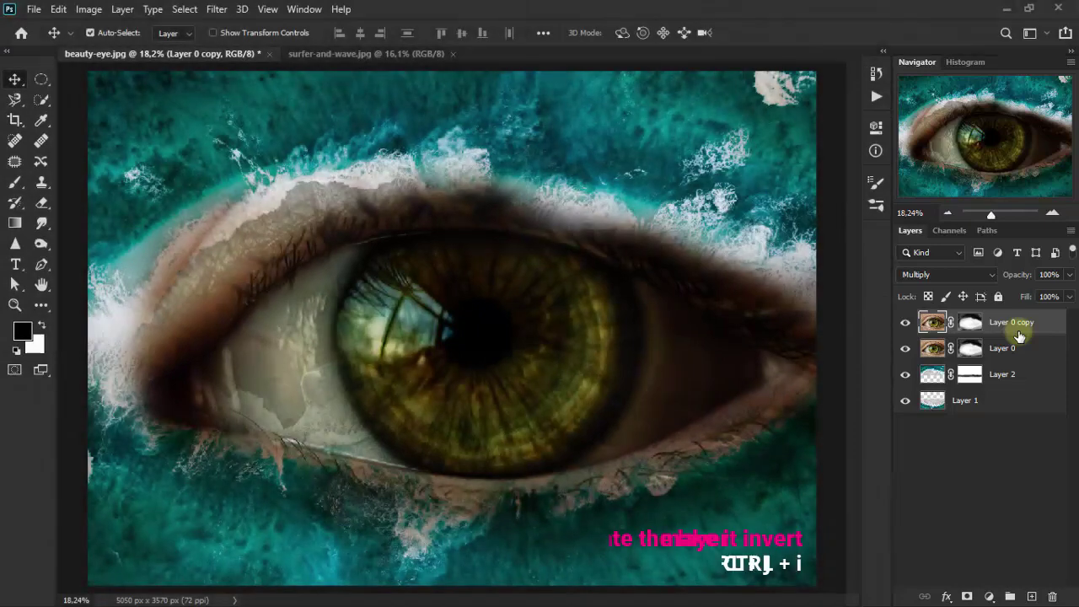
key("ctrl+i")
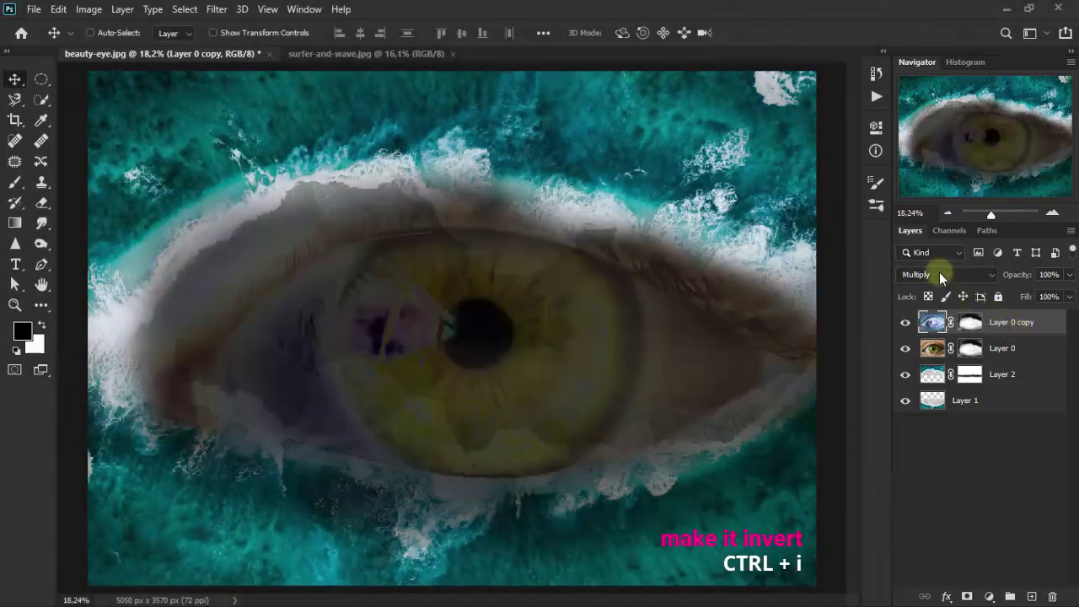
left_click(938, 274)
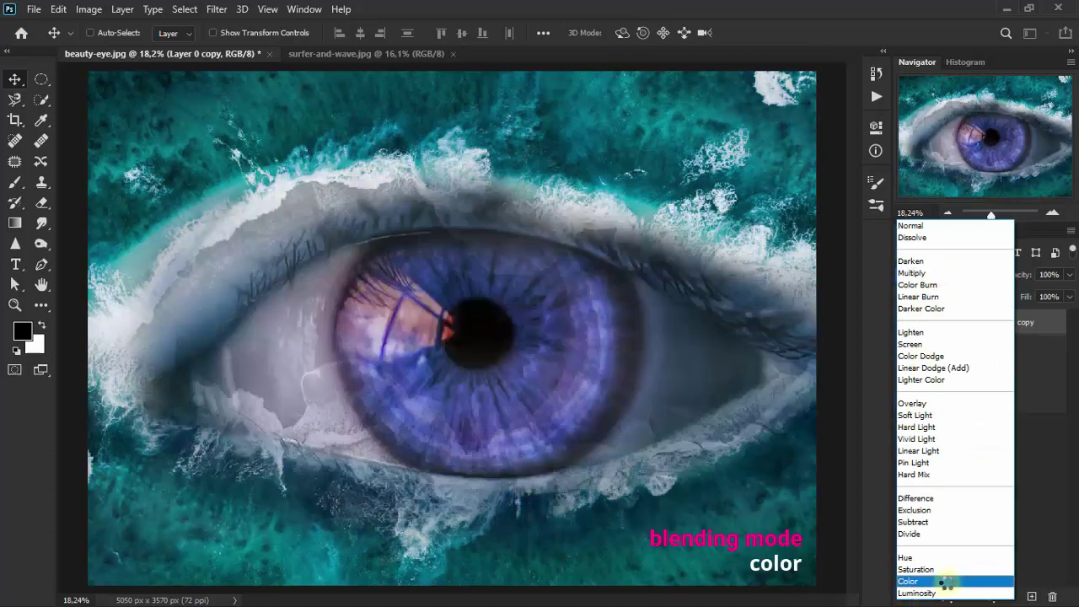
left_click(945, 581)
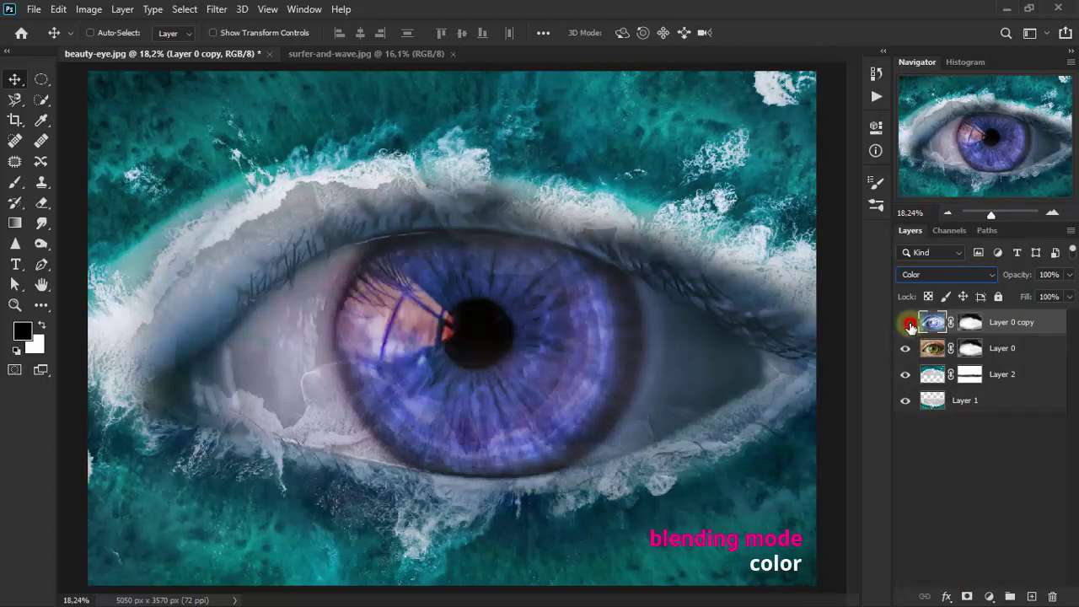
left_click(906, 323)
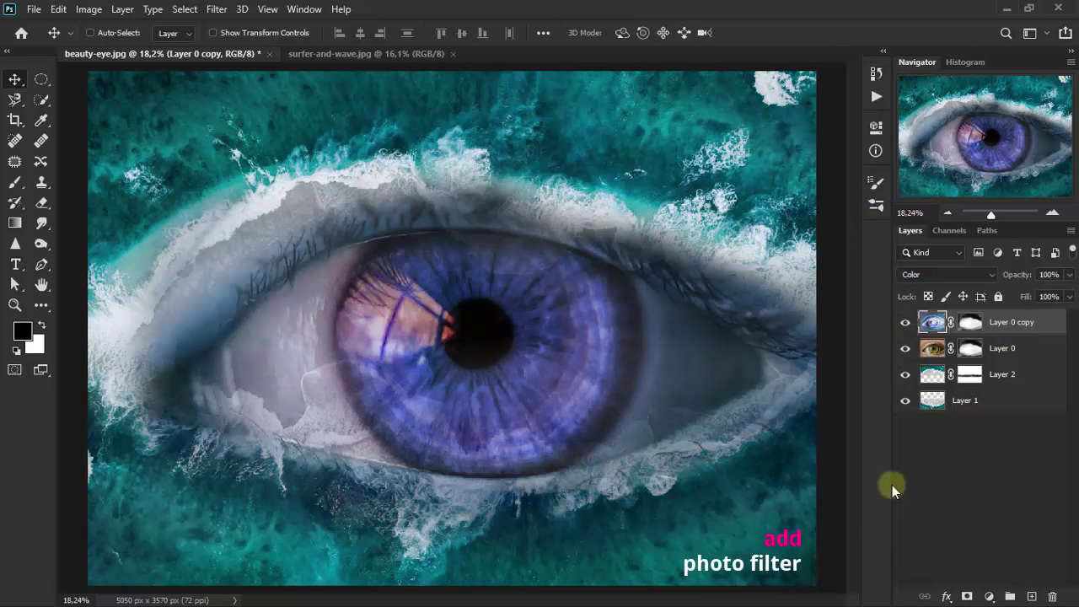
Add a clipped Underwater Photo Filter at 100% density, then a Color Lookup adjustment layer.
left_click(988, 597)
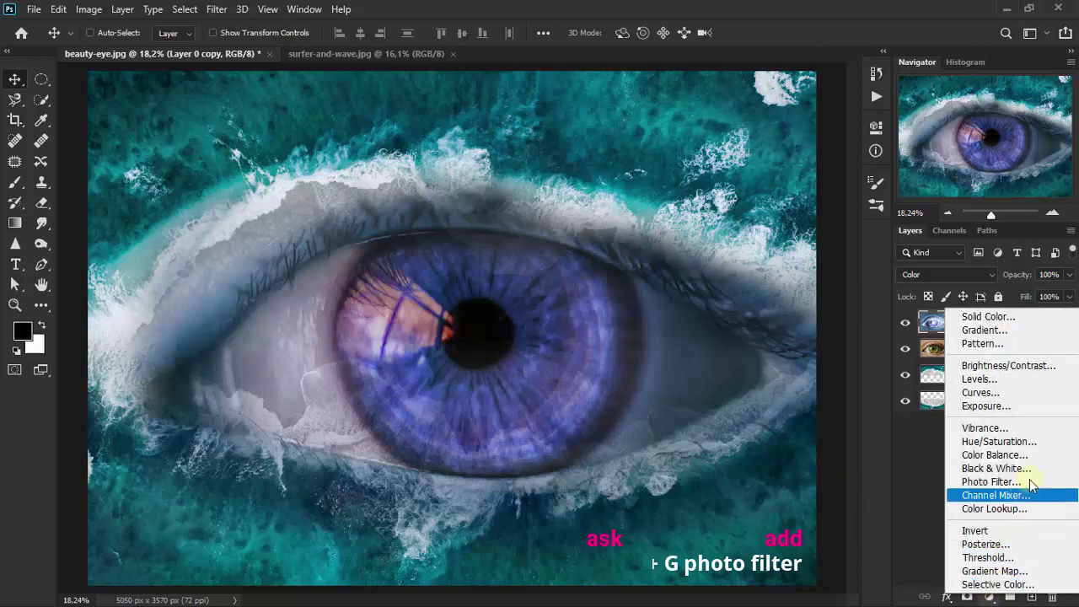
left_click(1003, 481)
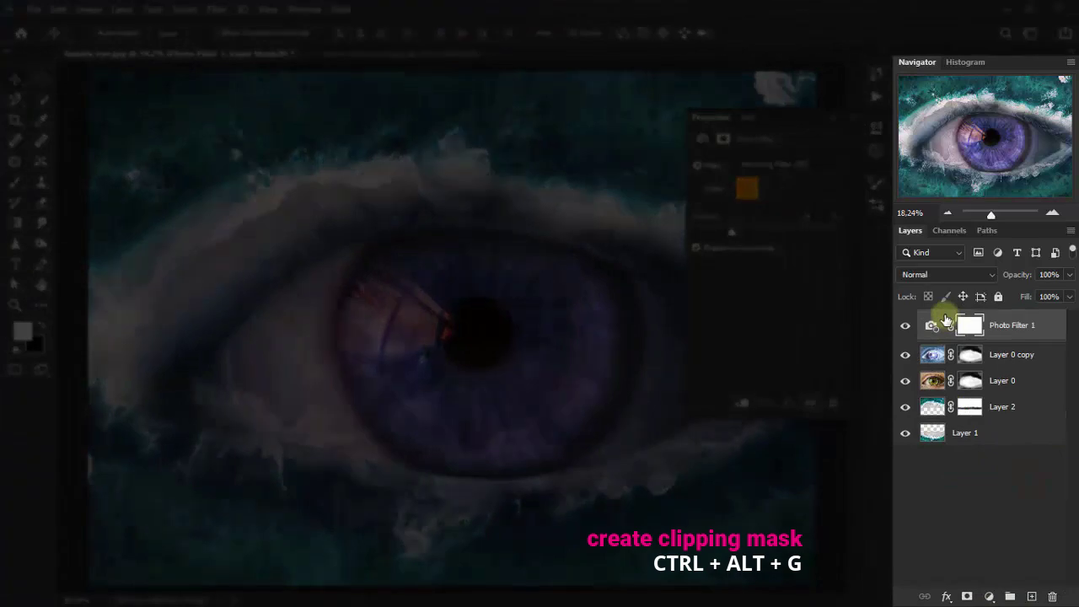
key("ctrl+alt+g")
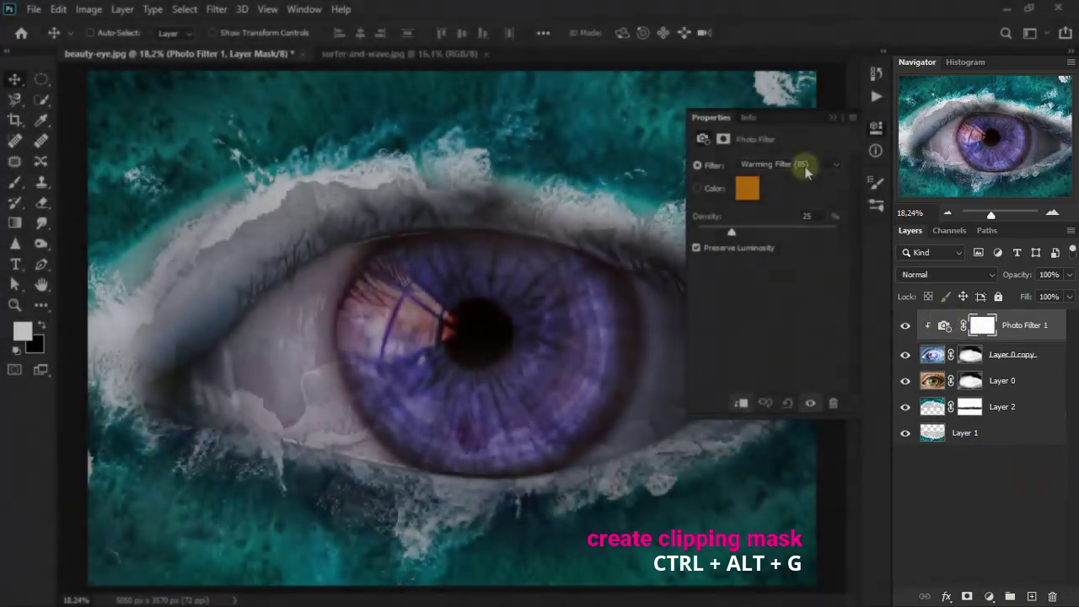
left_click(806, 165)
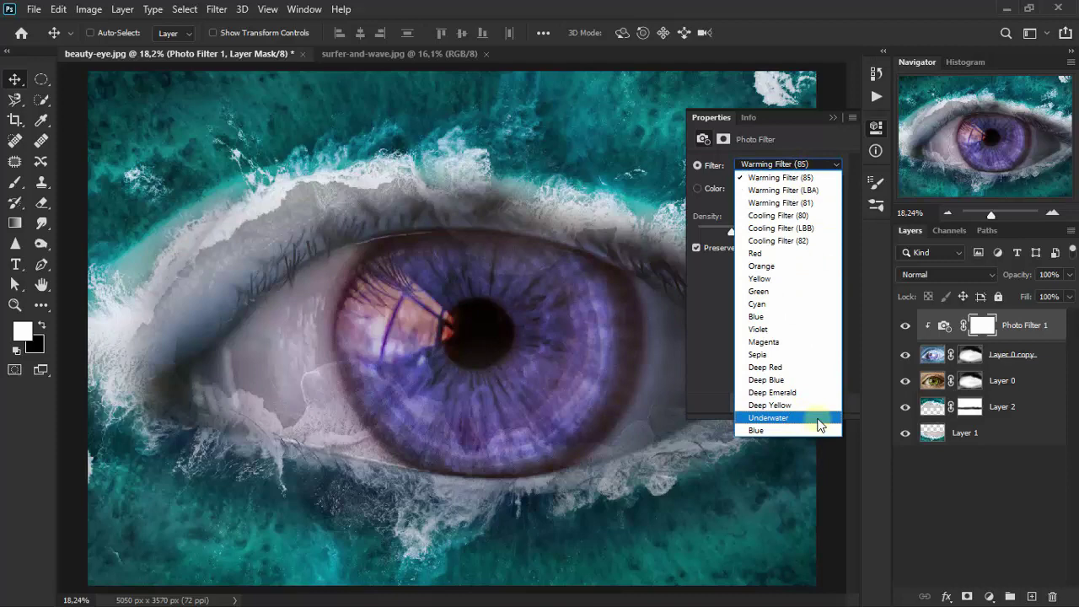
left_click(818, 418)
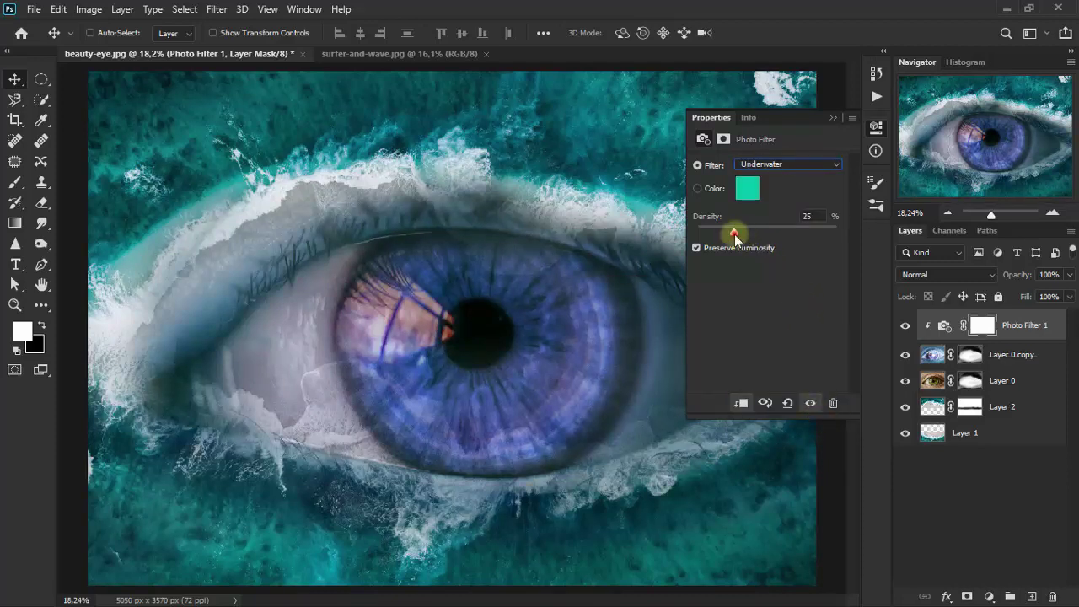
left_click_drag(734, 235, 876, 240)
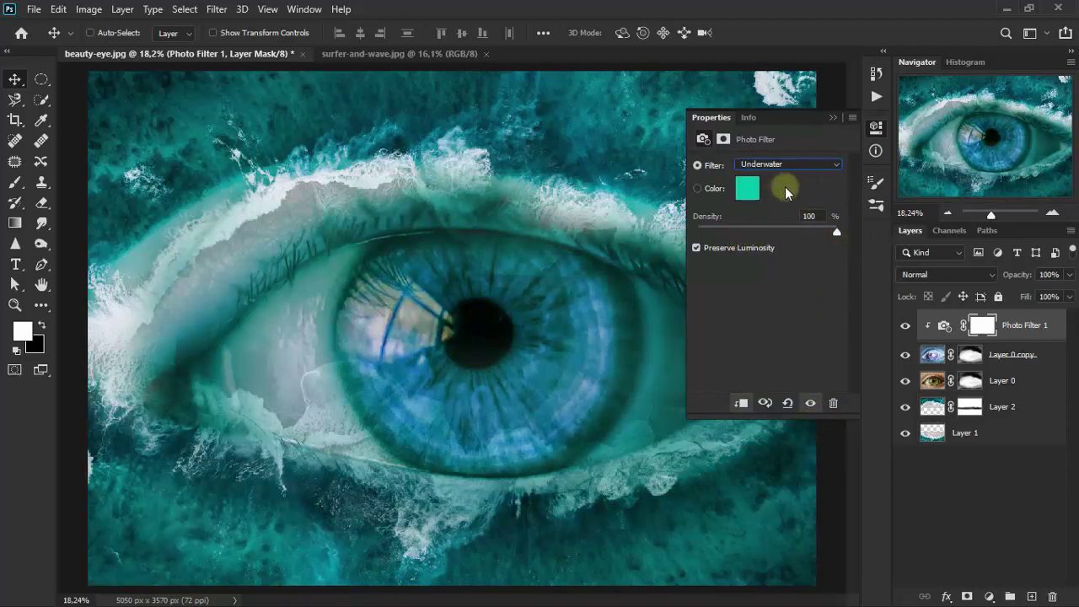
left_click(833, 119)
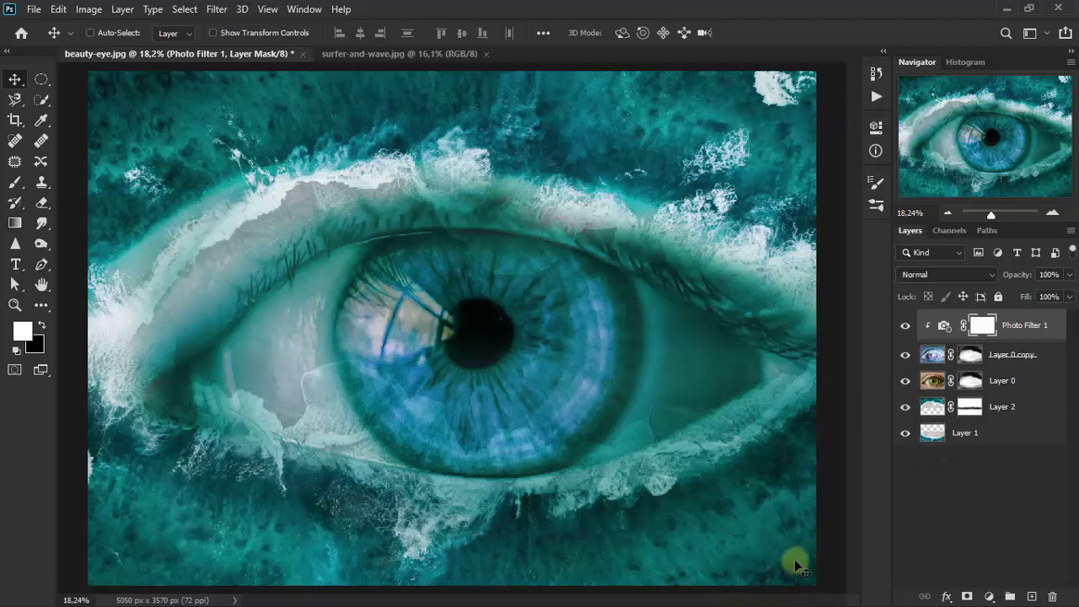
left_click(991, 596)
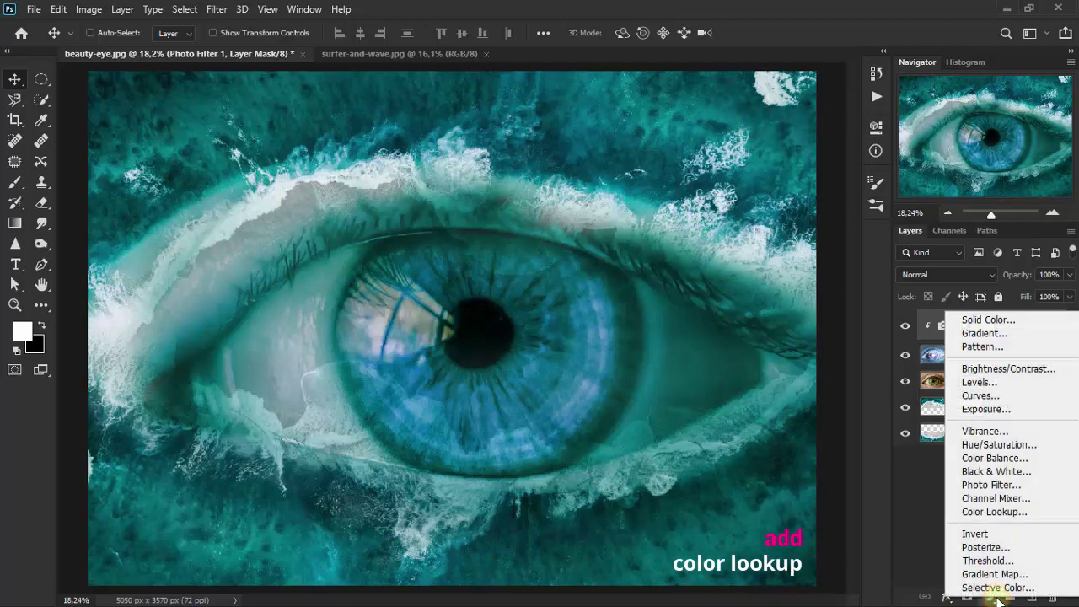
left_click(1015, 513)
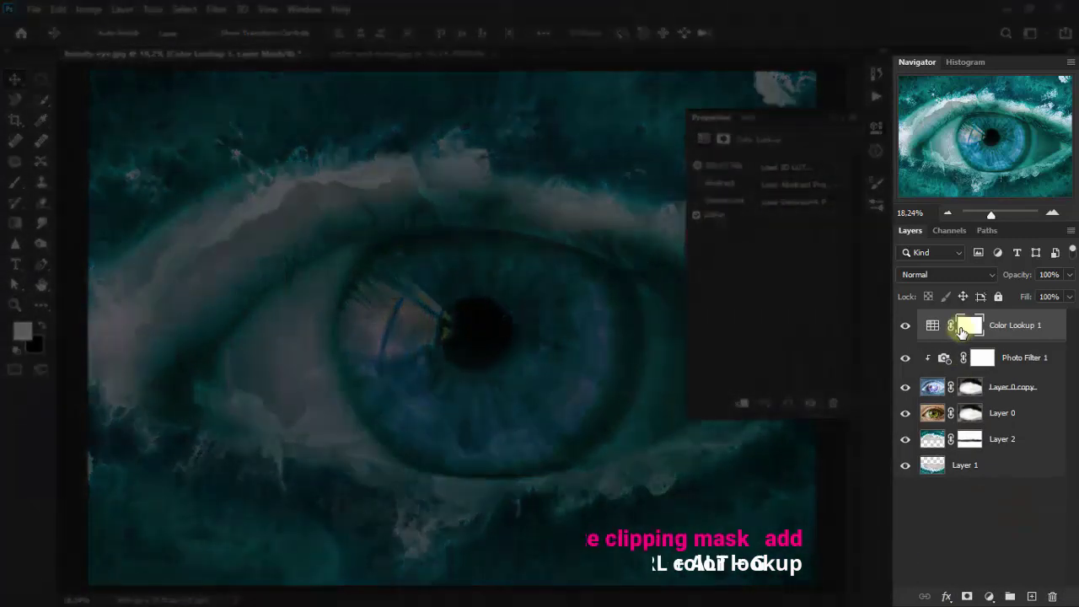
Clip Color Lookup 1, load TealOrangePlusContrast.3DL, and blend it in Saturation mode.
key("ctrl+alt+g")
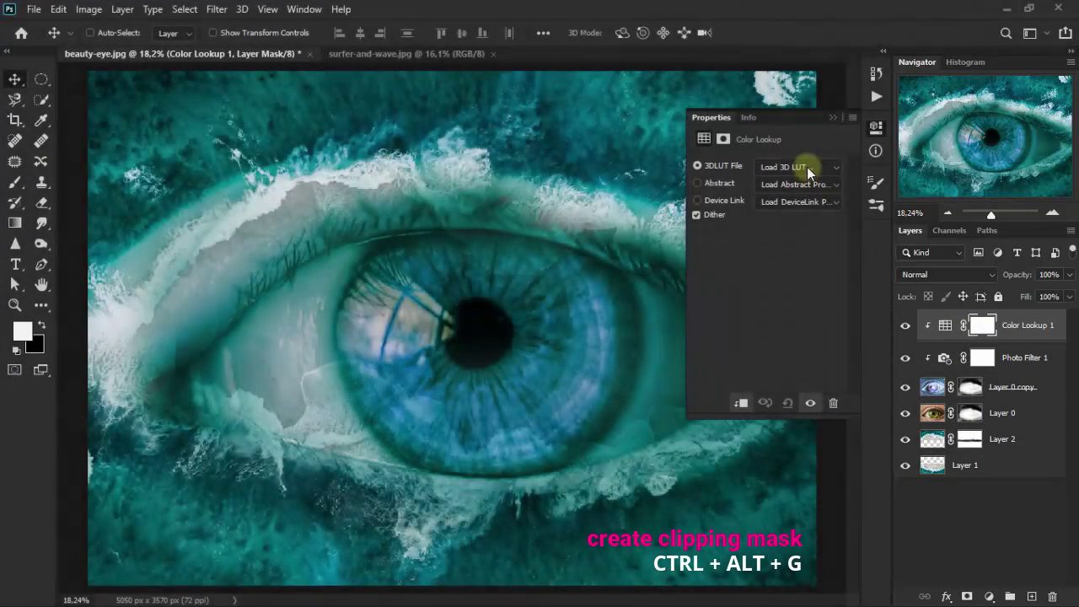
left_click(806, 167)
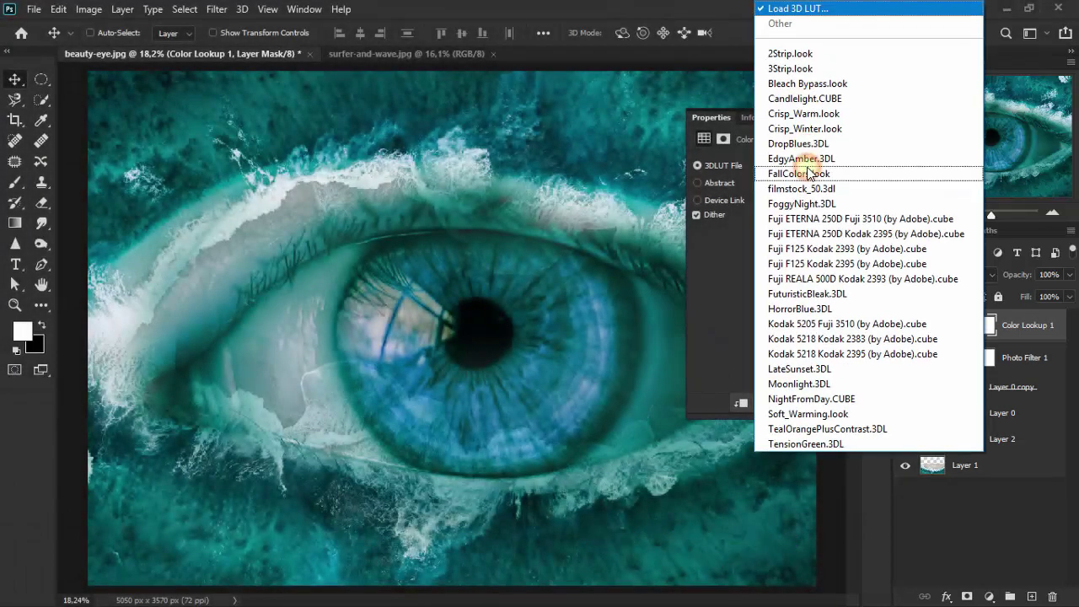
left_click(916, 431)
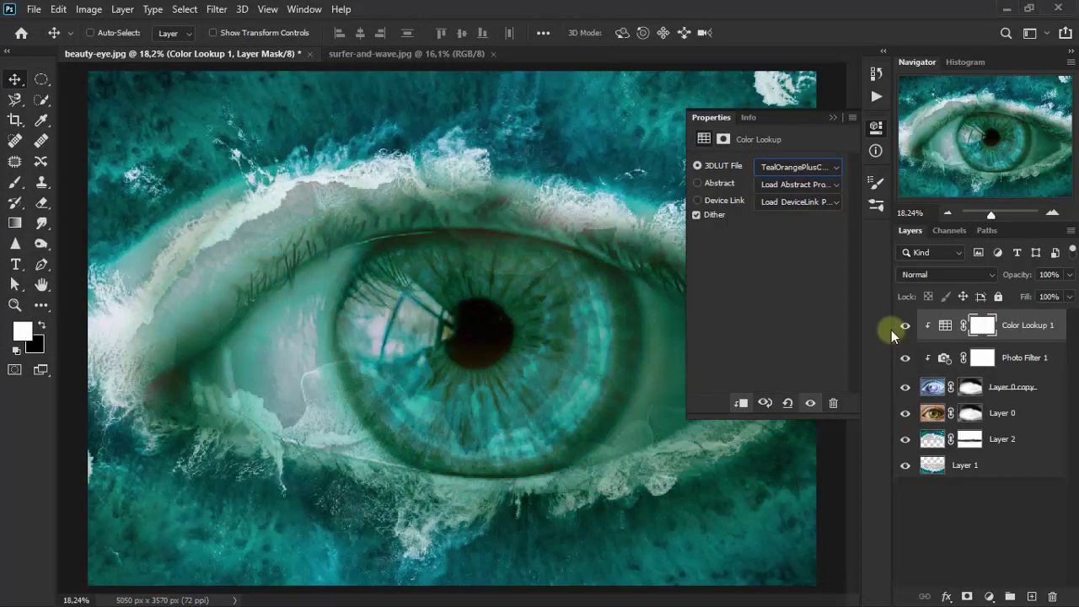
left_click(833, 119)
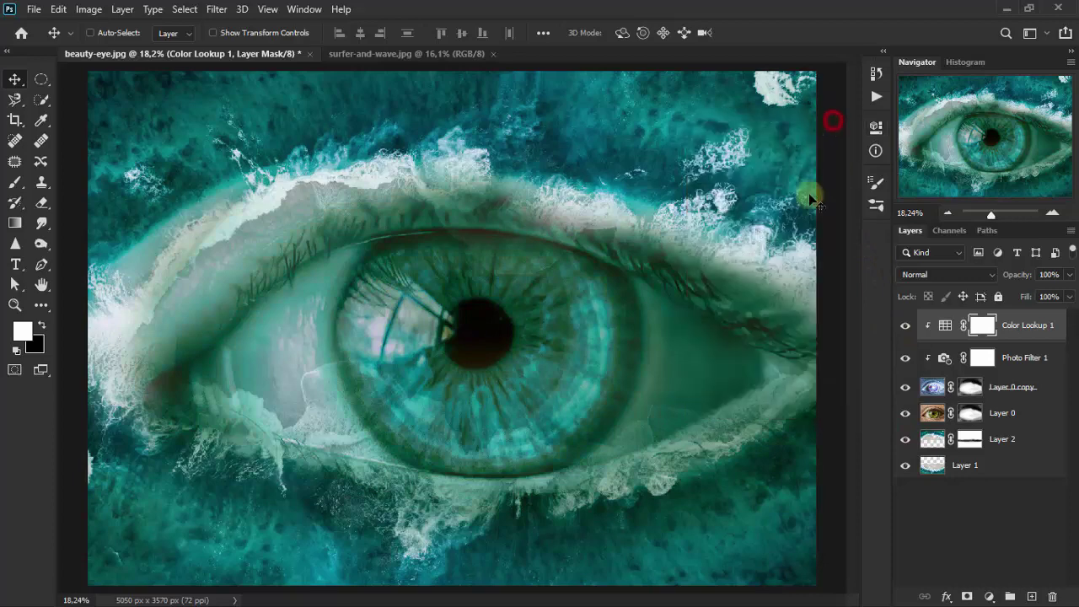
left_click(927, 274)
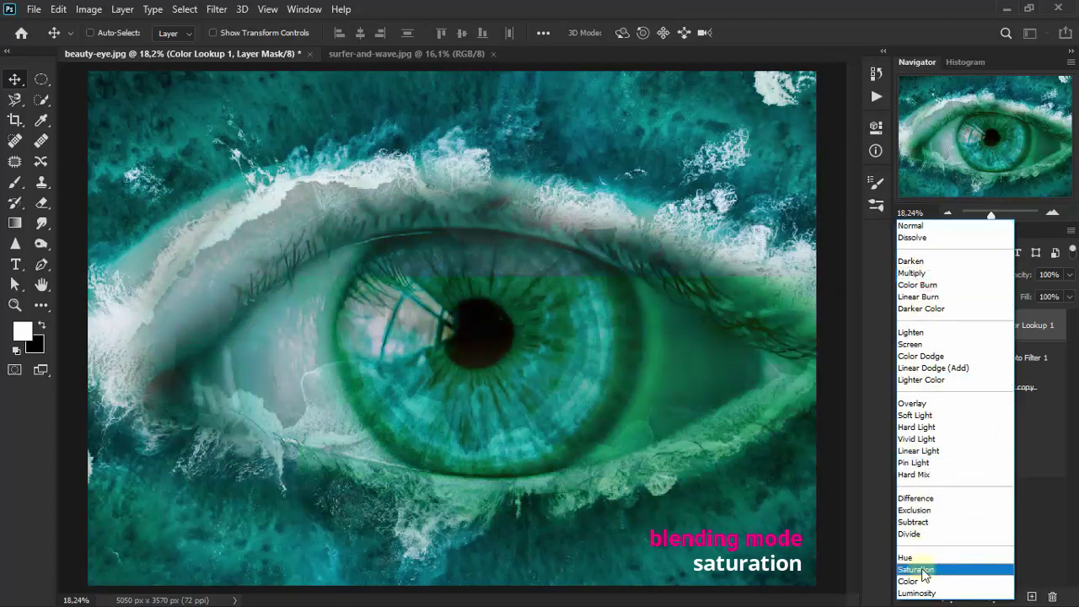
left_click(952, 570)
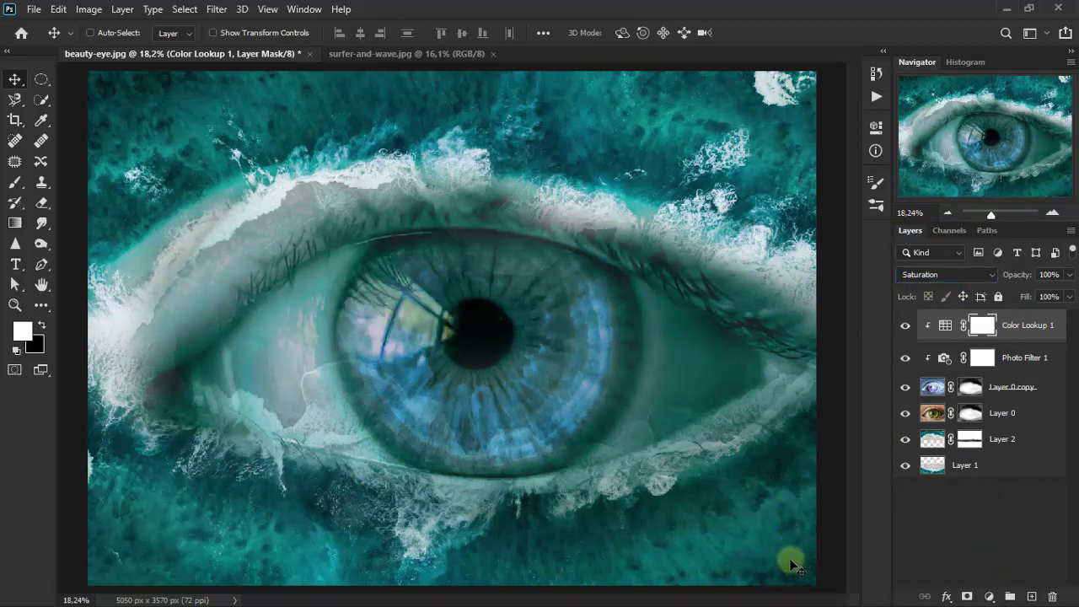
Add a Brightness/Contrast adjustment layer with brightness -150 and contrast -50.
left_click(990, 596)
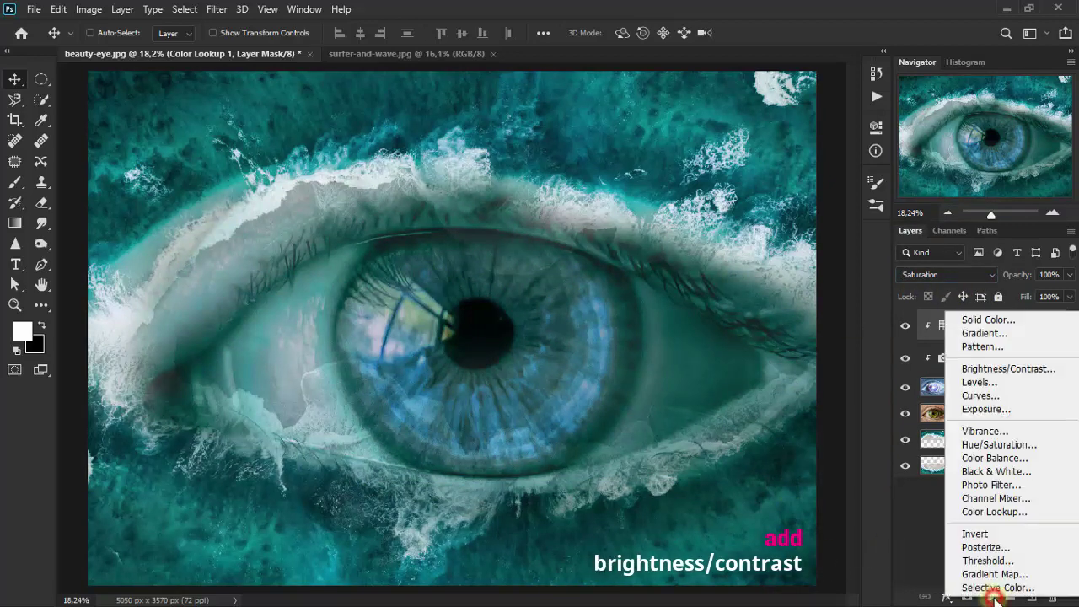
left_click(1008, 368)
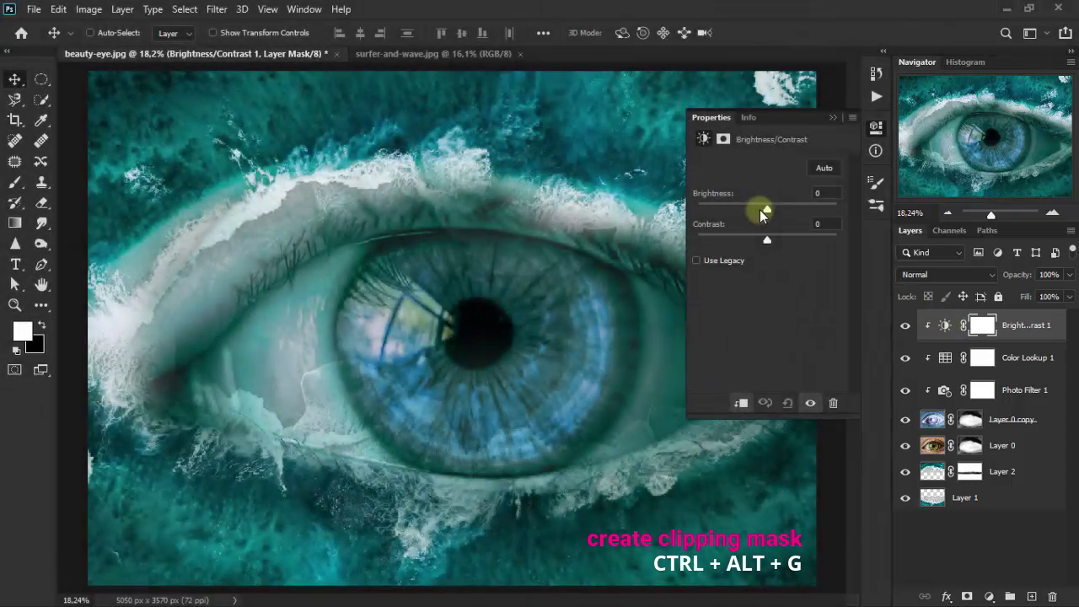
left_click_drag(766, 210, 675, 221)
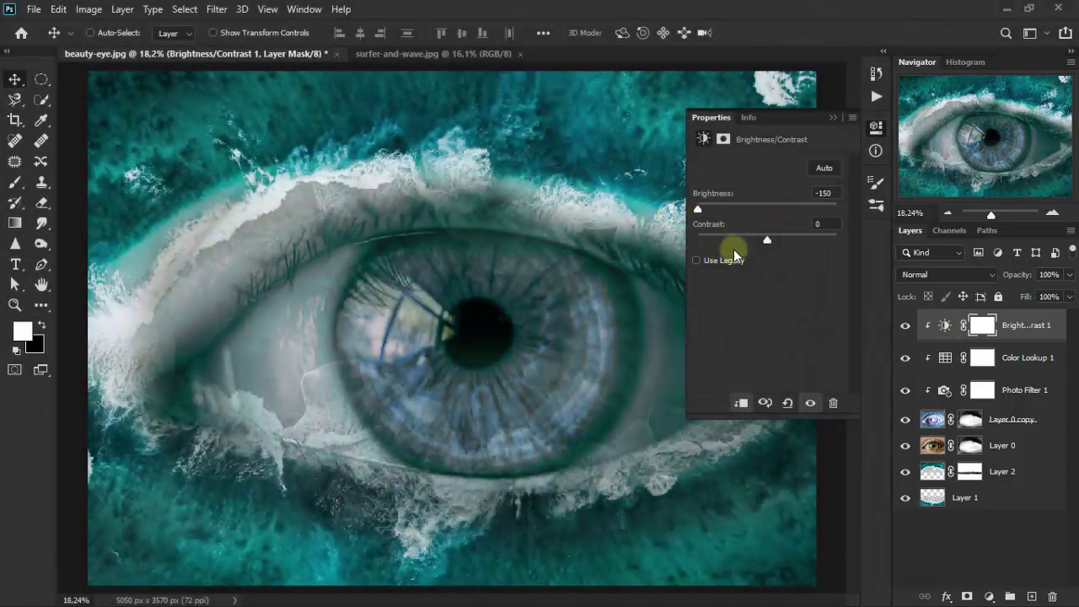
left_click_drag(764, 241, 699, 248)
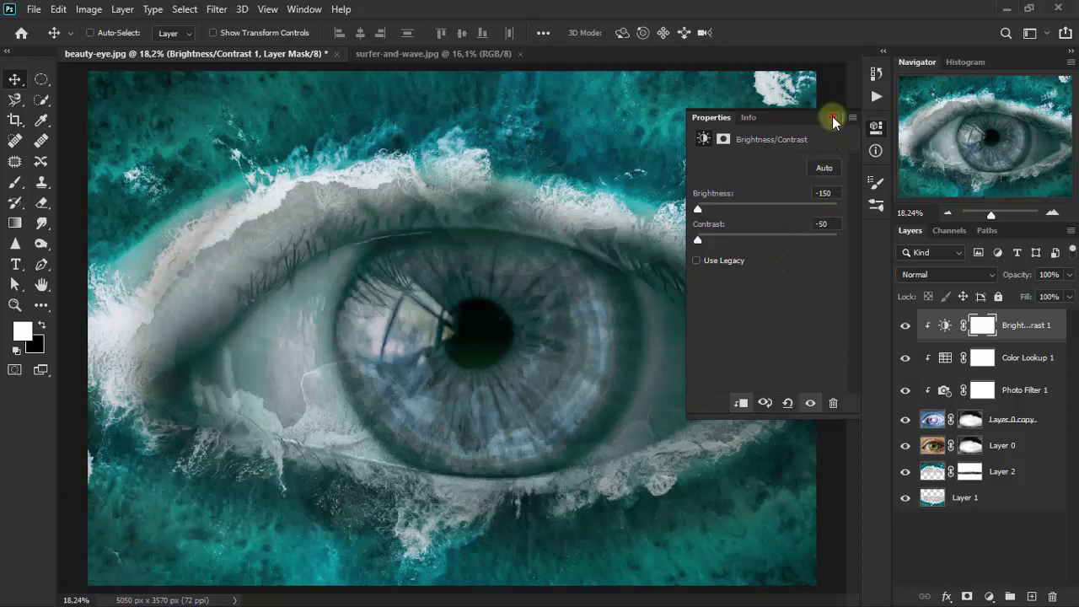
left_click(833, 118)
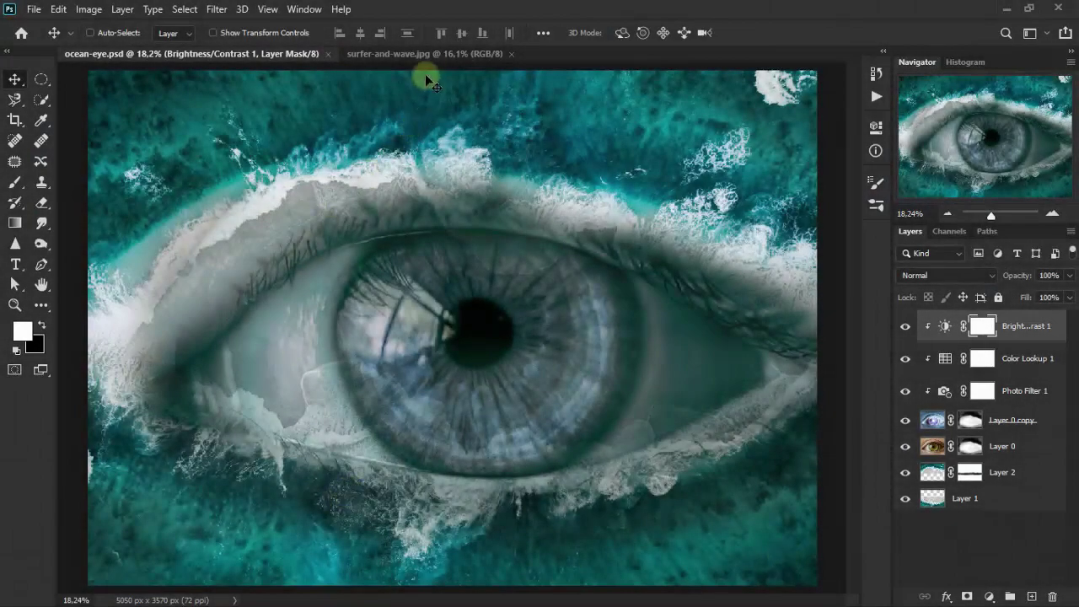
Bring surfer-and-wave.jpg into ocean-eye.psd as Layer 3, close its tab, and shift it down-right.
left_click(435, 53)
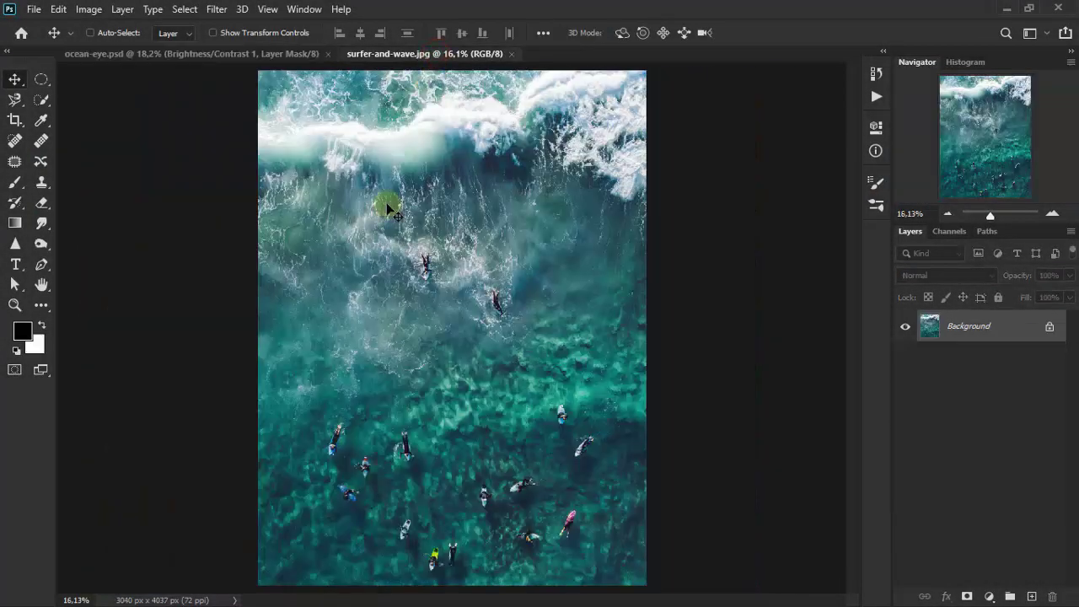
mouse_move(256, 91)
left_mouse_down()
mouse_move(236, 43)
mouse_move(273, 236)
left_mouse_up()
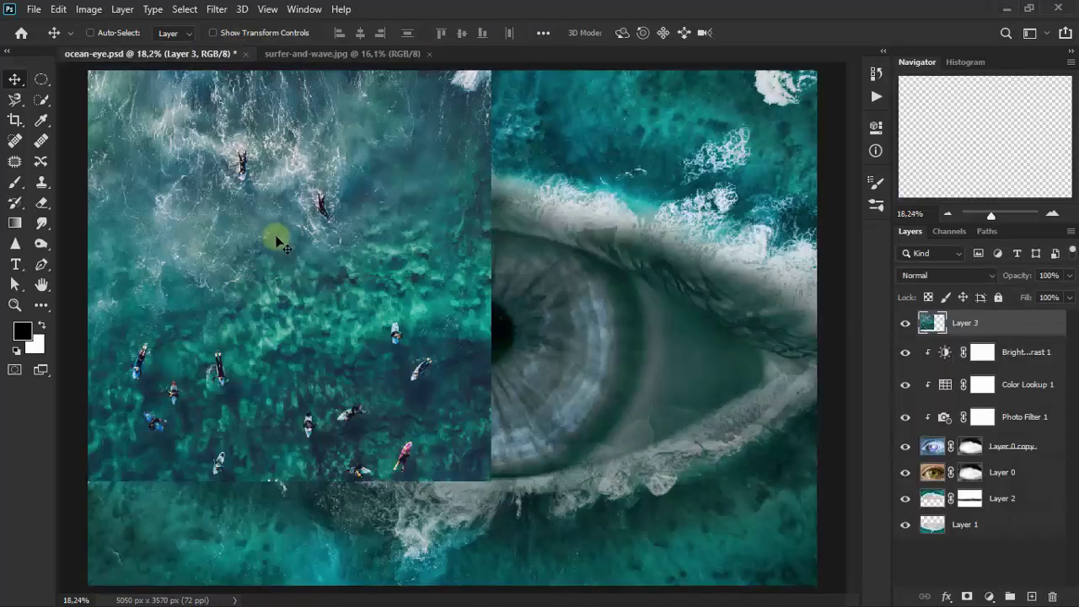
left_click(399, 53)
left_click(429, 54)
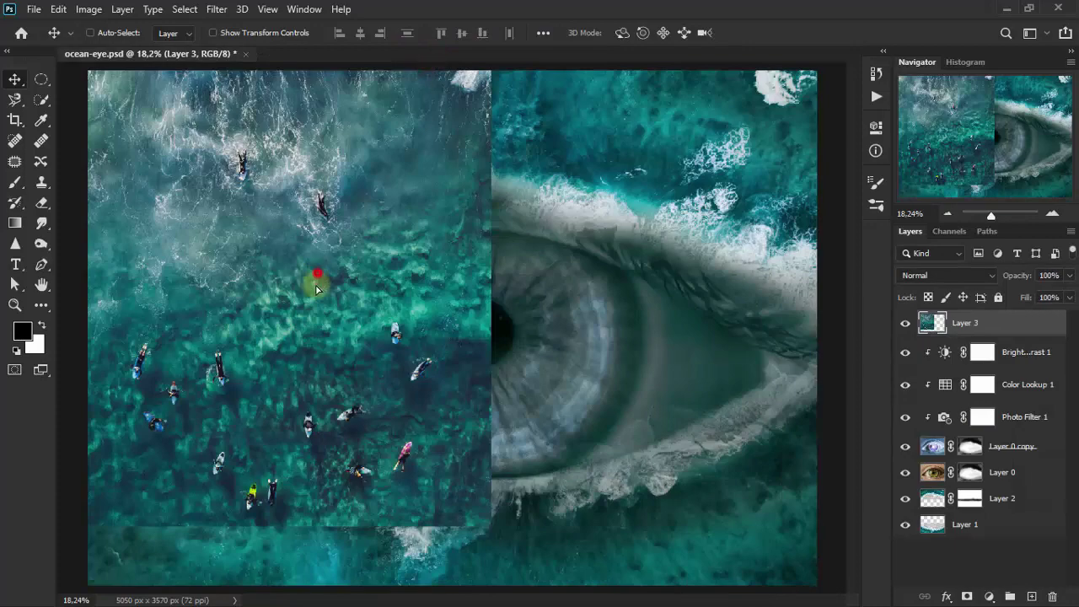
mouse_move(316, 289)
left_mouse_down()
mouse_move(312, 349)
mouse_move(356, 410)
mouse_move(349, 480)
mouse_move(364, 469)
left_mouse_up()
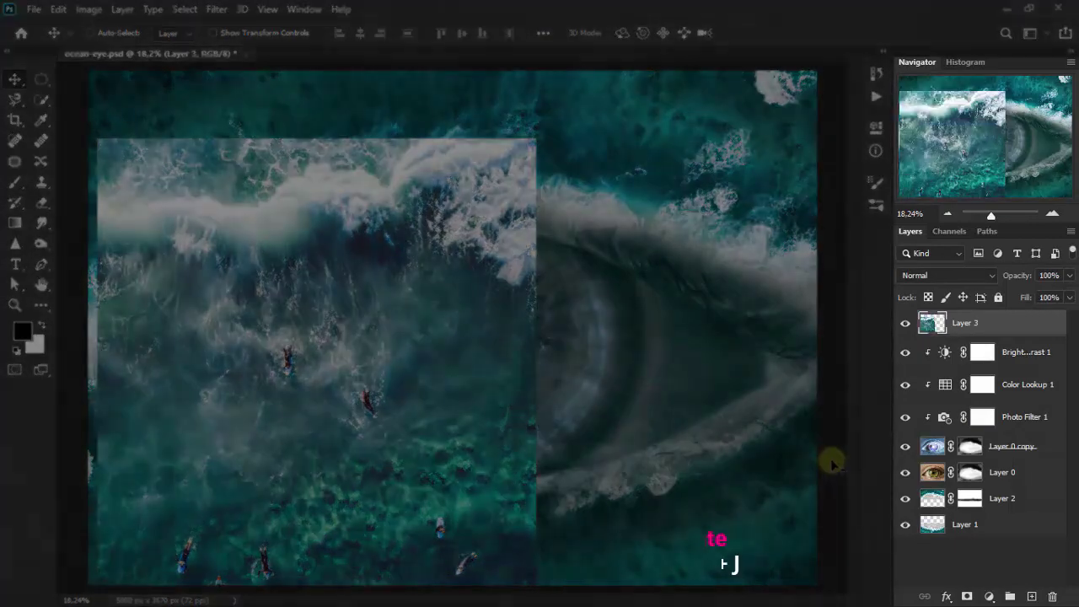
Duplicate Layer 3, hide the copy, and nudge Layer 3 left over the eye.
key("ctrl+j")
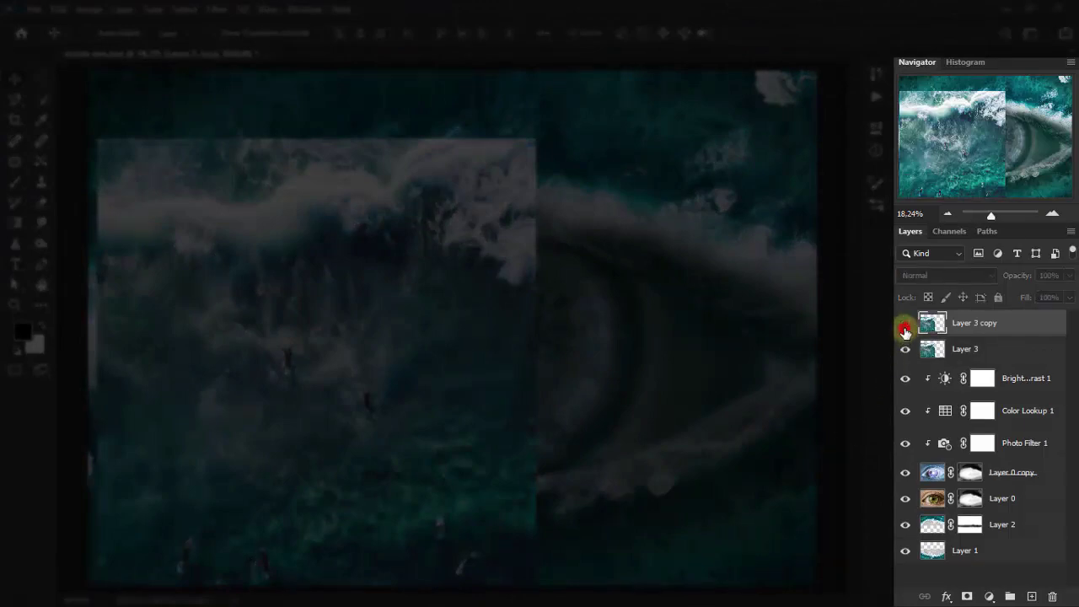
left_click(969, 351)
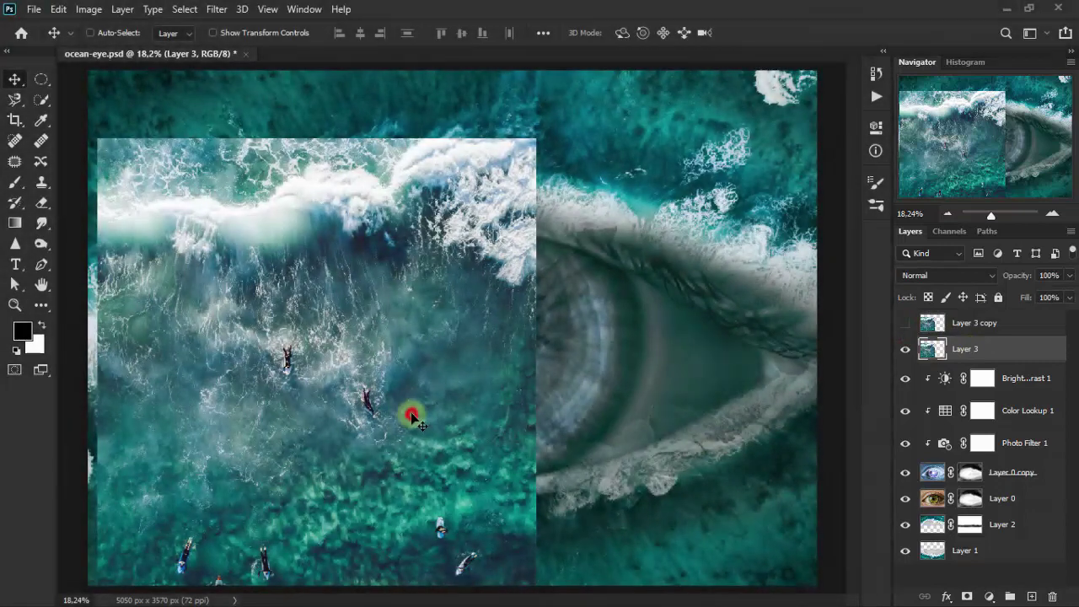
left_click_drag(412, 420, 402, 410)
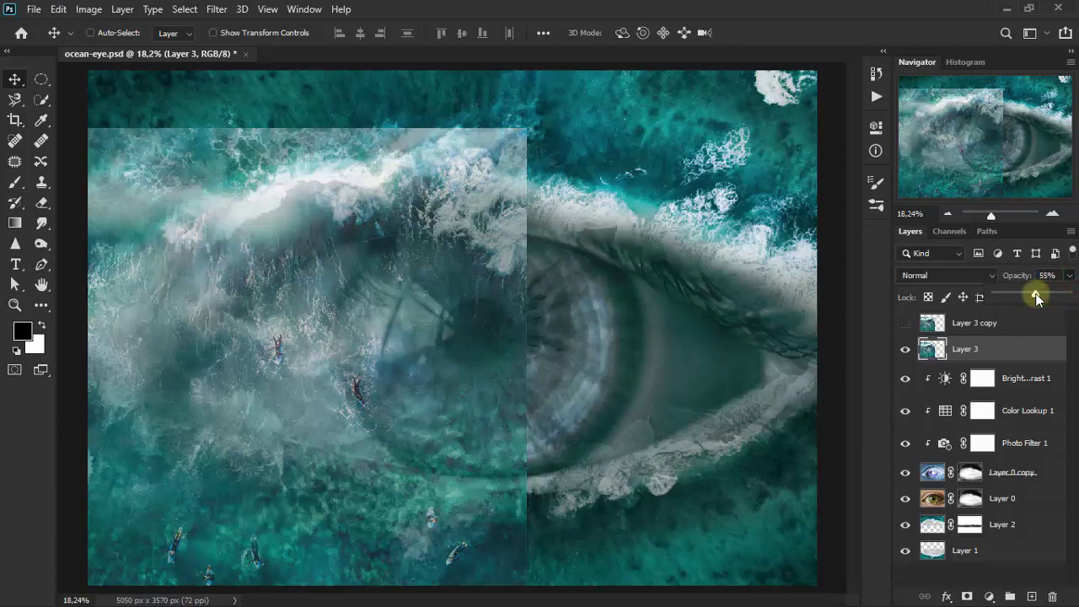
mouse_move(421, 410)
left_mouse_down()
mouse_move(392, 410)
mouse_move(383, 425)
mouse_move(367, 415)
left_mouse_up()
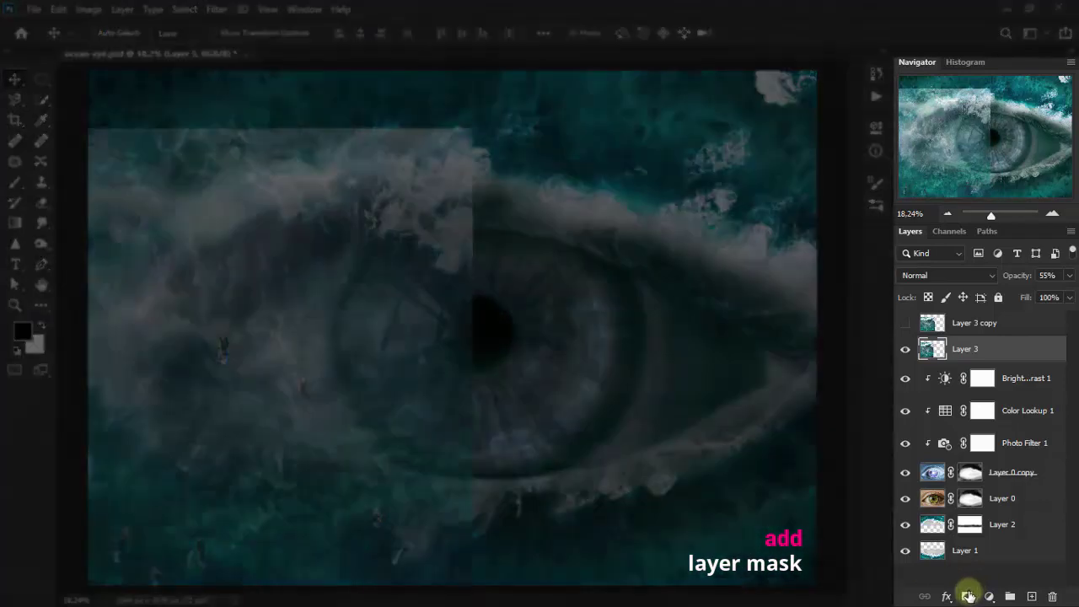
Mask Layer 3 and erase its hard top edges with a 600 px eraser.
left_click(966, 596)
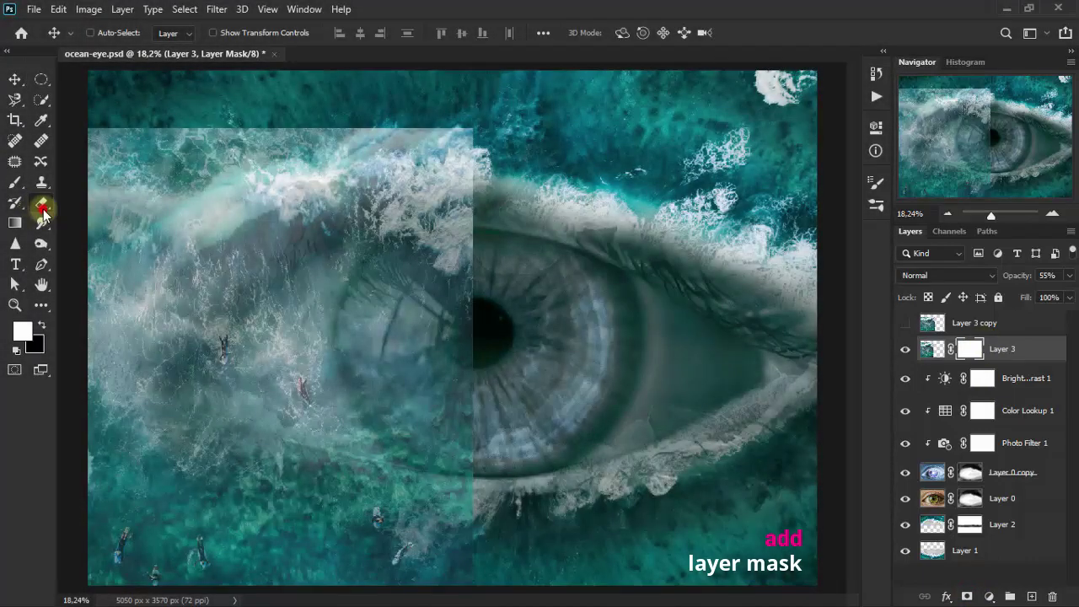
right_click(42, 209)
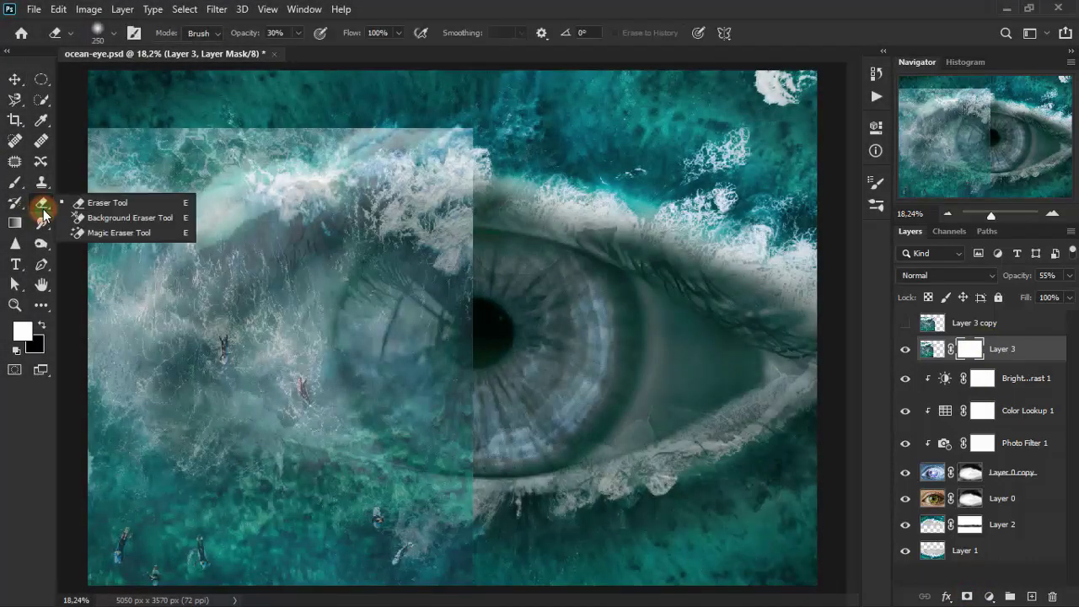
left_click(97, 204)
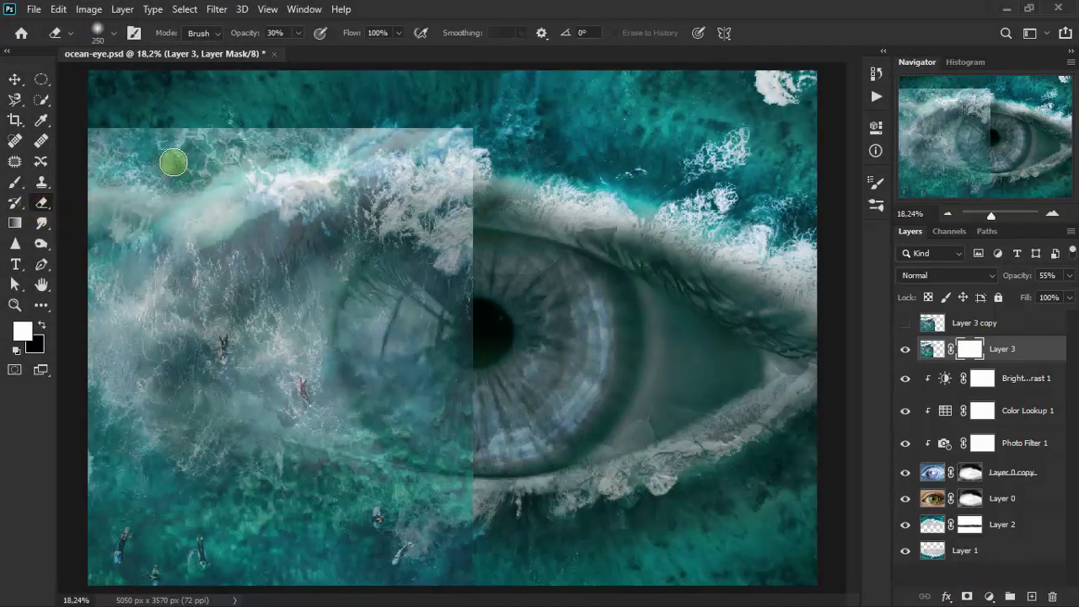
key("bracketright")
key("bracketright")
key("bracketright")
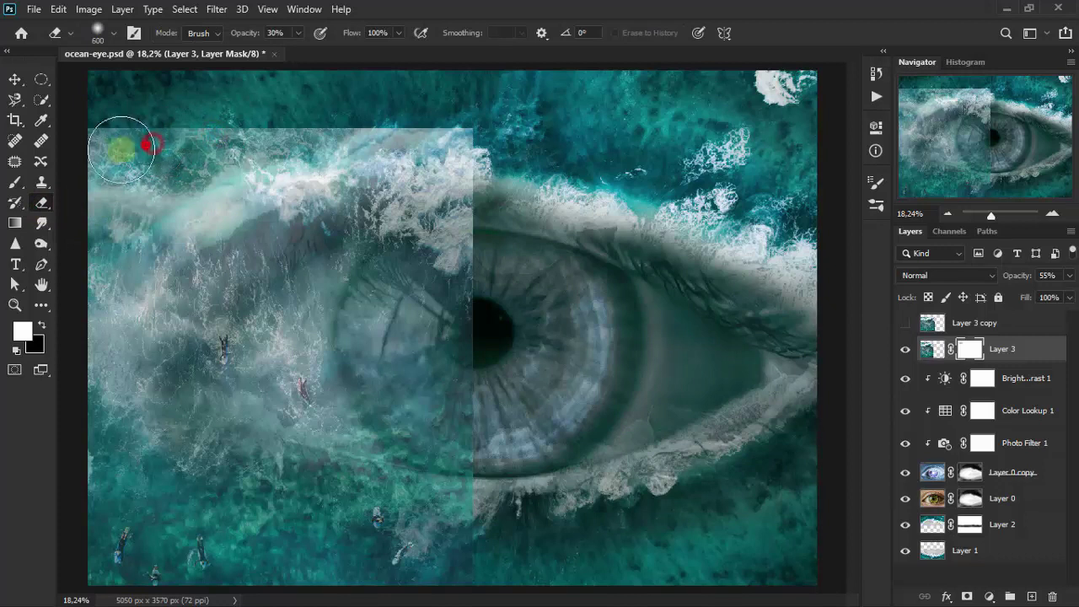
mouse_move(157, 149)
left_mouse_down()
mouse_move(169, 168)
mouse_move(115, 222)
left_mouse_up()
mouse_move(214, 133)
left_mouse_down()
mouse_move(286, 152)
mouse_move(446, 139)
left_mouse_up()
mouse_move(109, 137)
left_mouse_down()
mouse_move(422, 121)
mouse_move(483, 245)
mouse_move(385, 308)
mouse_move(494, 227)
mouse_move(457, 462)
mouse_move(289, 520)
mouse_move(127, 542)
mouse_move(474, 420)
mouse_move(405, 284)
mouse_move(292, 481)
mouse_move(122, 438)
left_mouse_up()
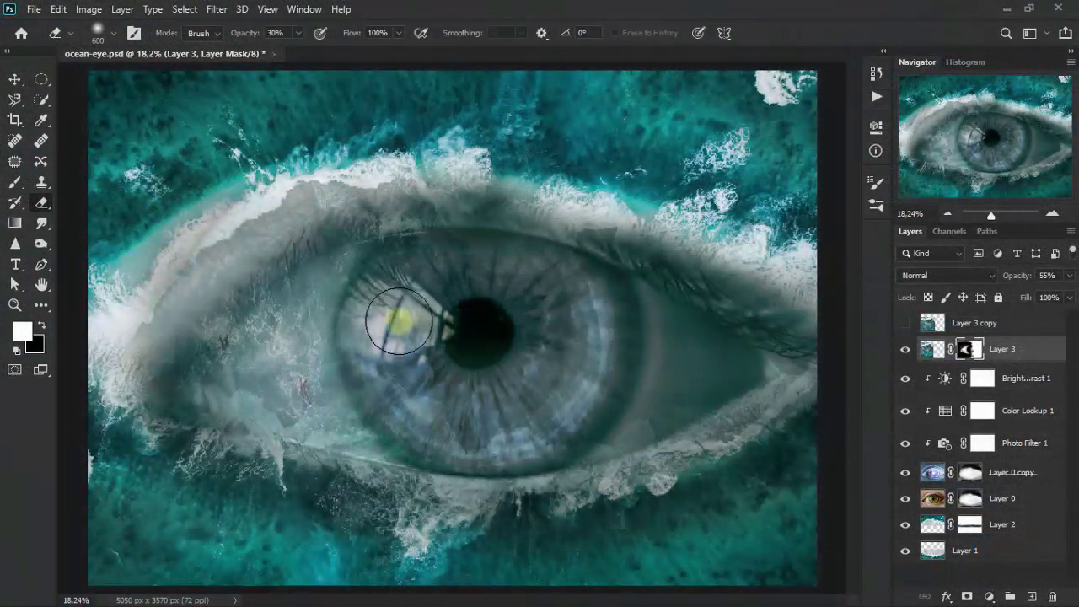
left_click(15, 79)
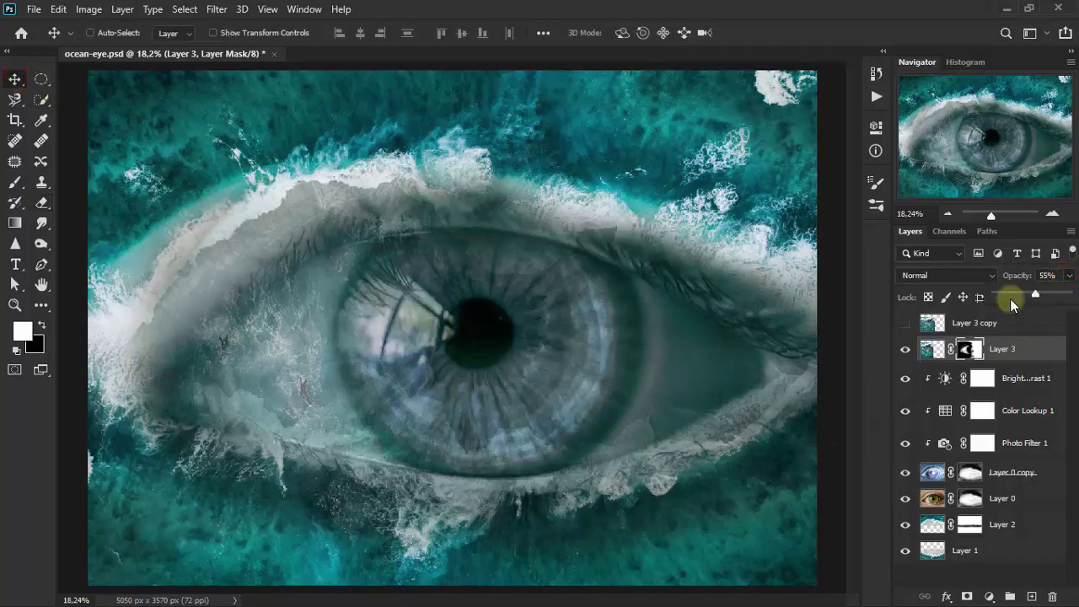
Set Layer 3's opacity to 93%.
left_click_drag(1051, 284, 1045, 276)
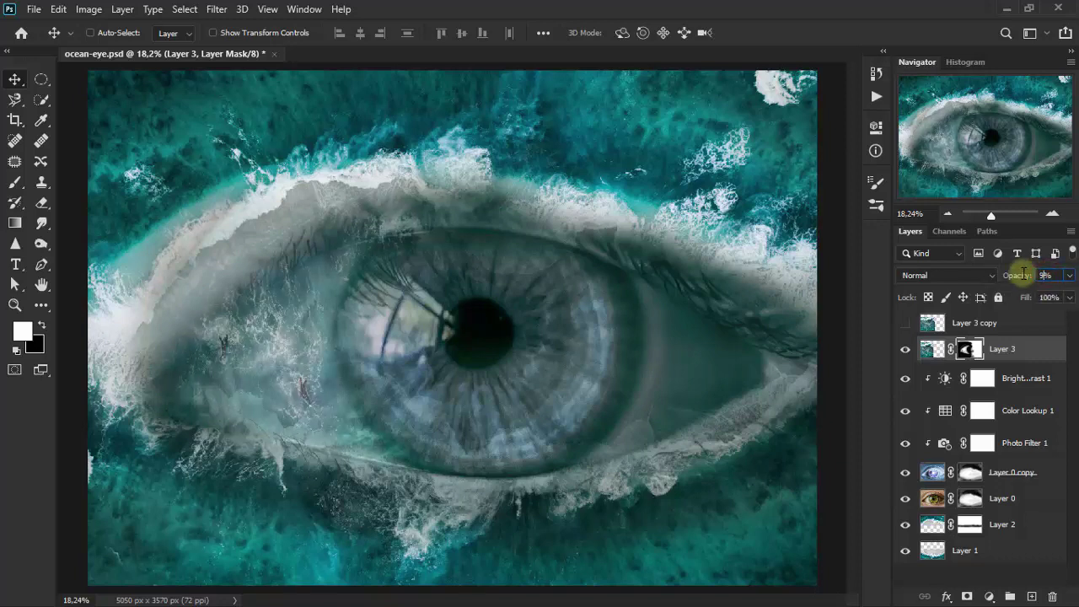
type("3")
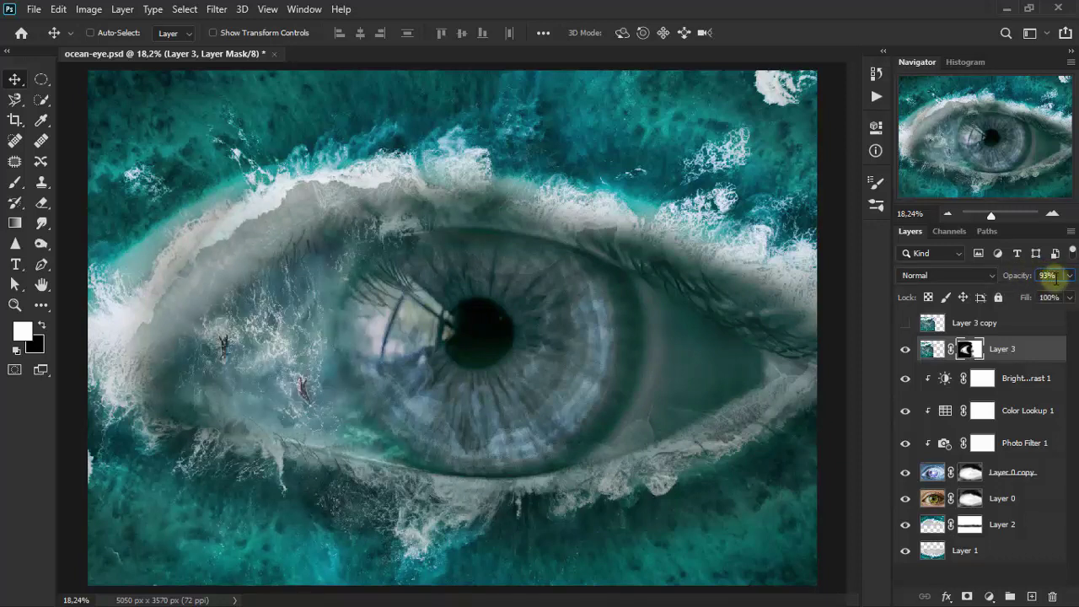
left_click(903, 354)
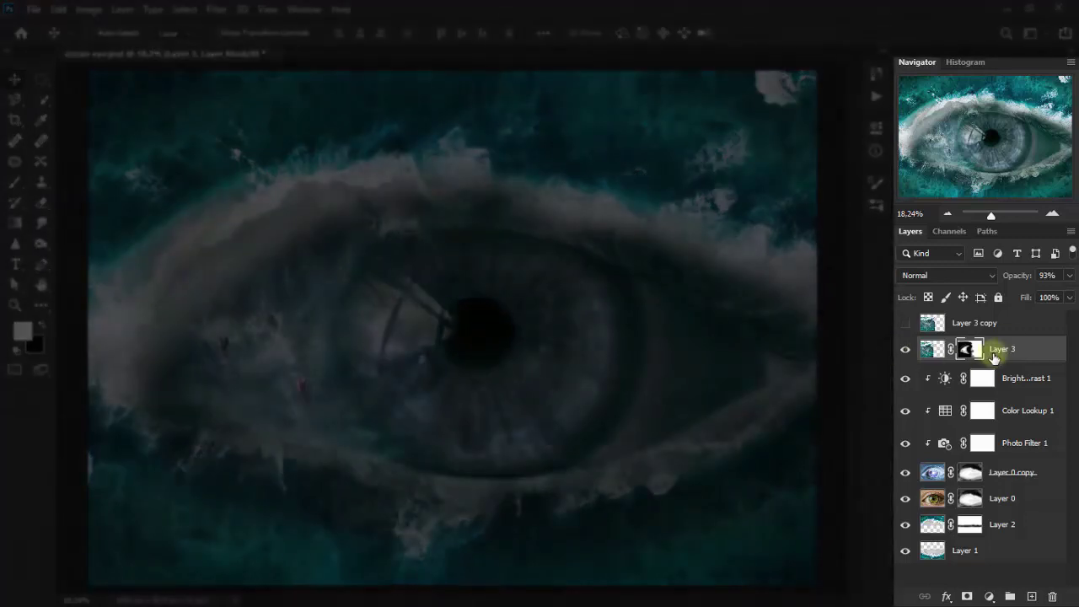
Show Layer 3 copy at 50% opacity and move it up and right over the eye.
left_click(1013, 329)
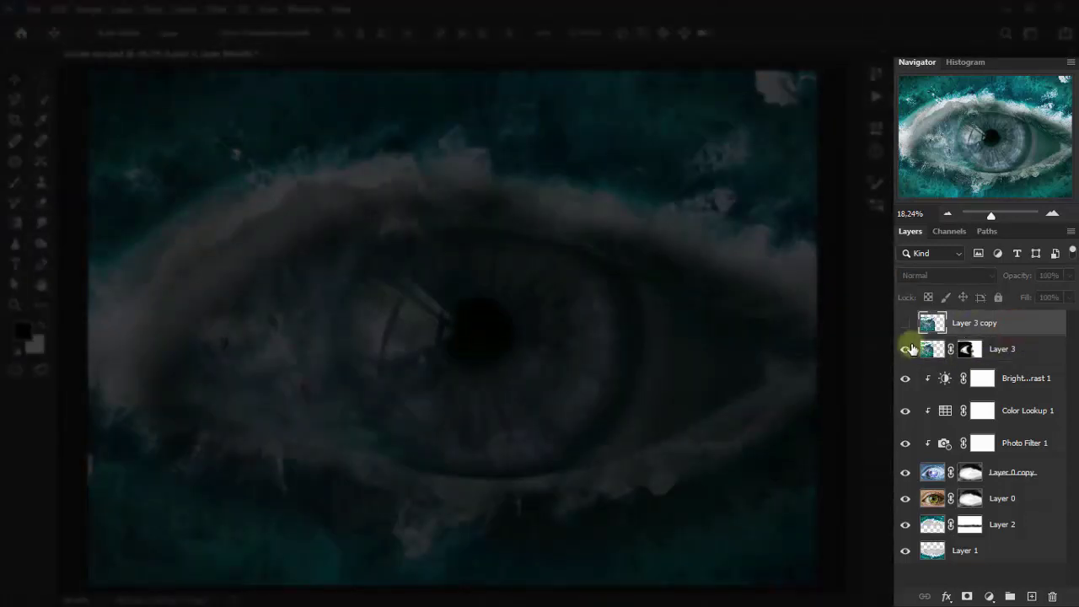
left_click(906, 327)
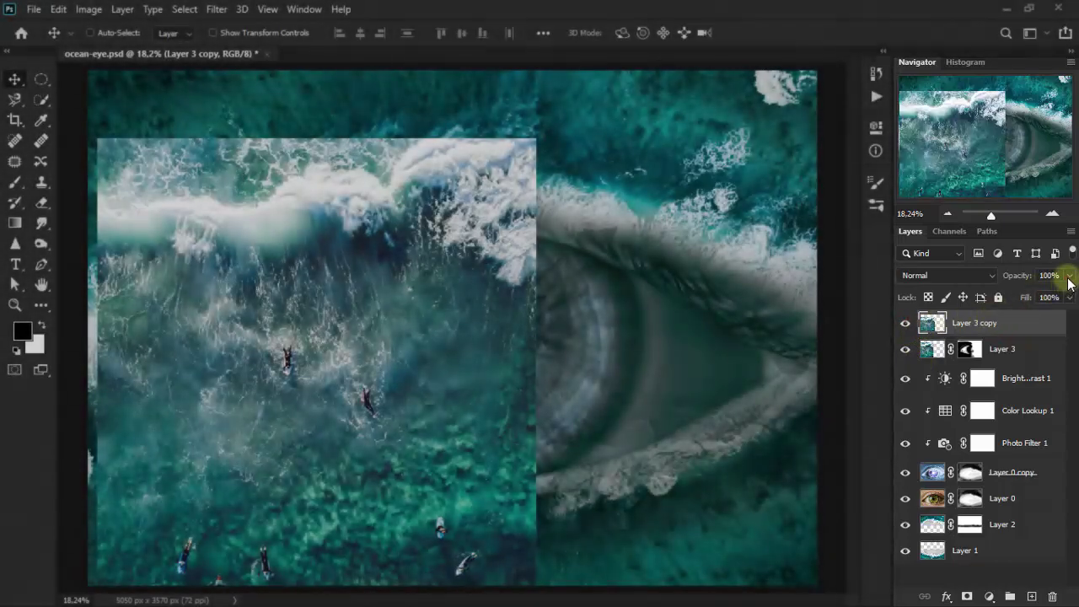
left_click(1068, 275)
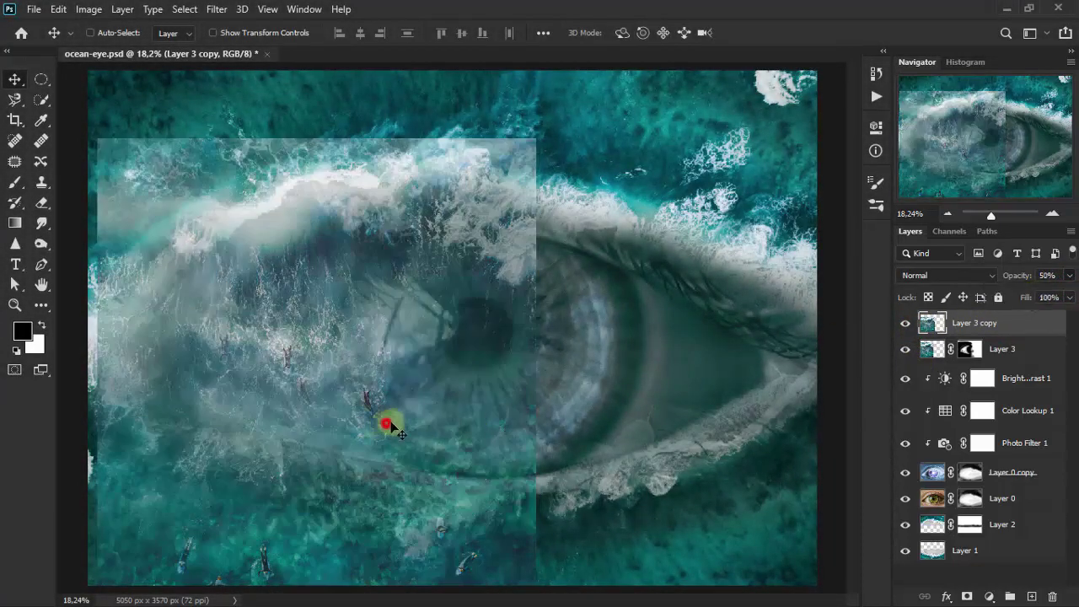
mouse_move(386, 422)
left_mouse_down()
mouse_move(609, 344)
mouse_move(659, 286)
mouse_move(661, 339)
left_mouse_up()
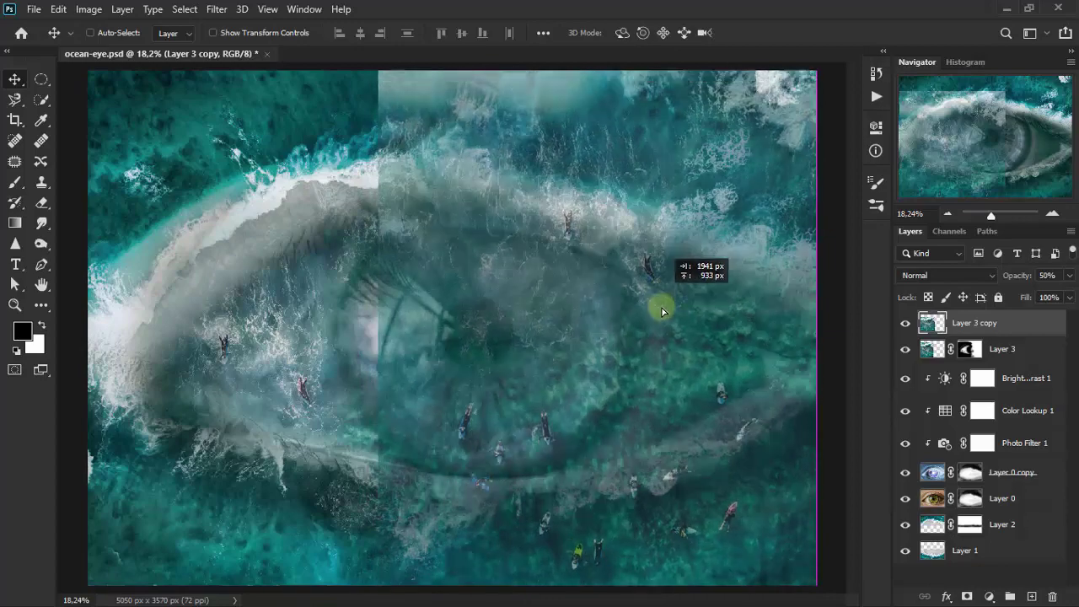
left_click_drag(661, 340, 653, 312)
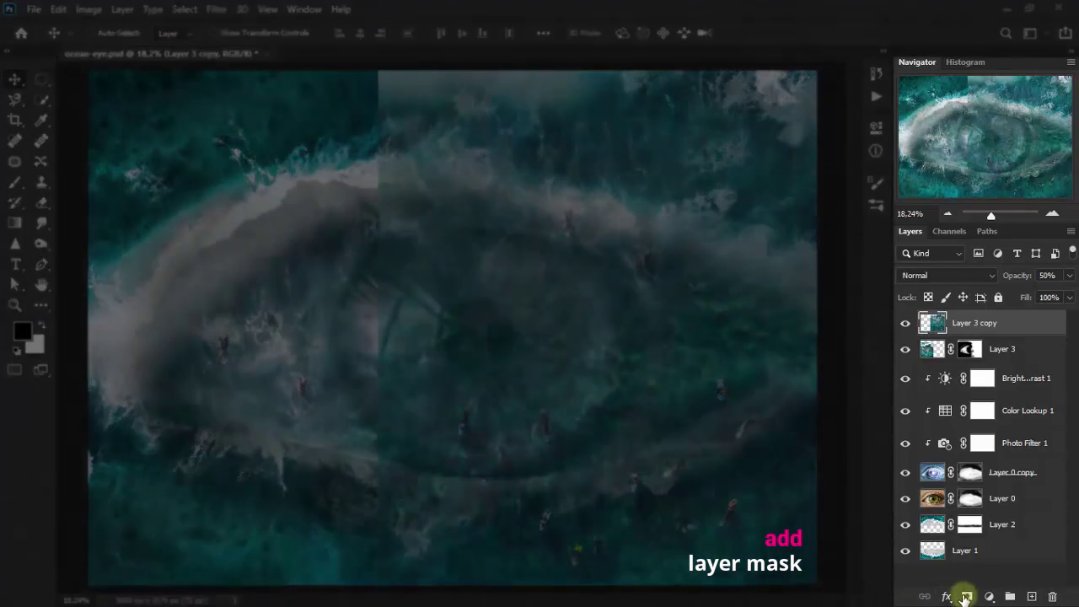
Mask Layer 3 copy and erase the overlay along the top of the image.
left_click(967, 596)
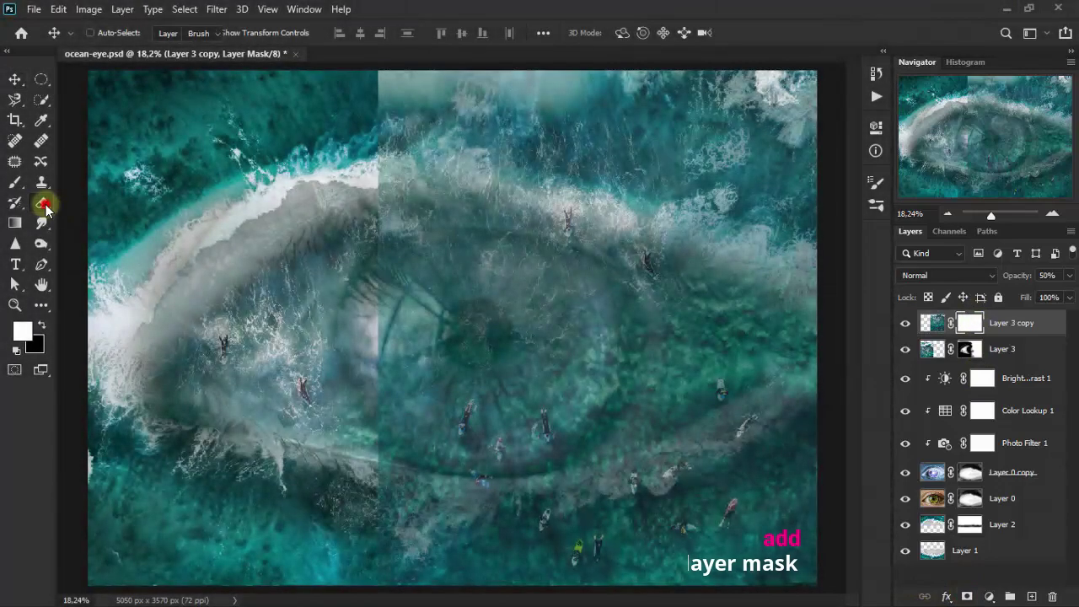
right_click(43, 202)
left_click(107, 202)
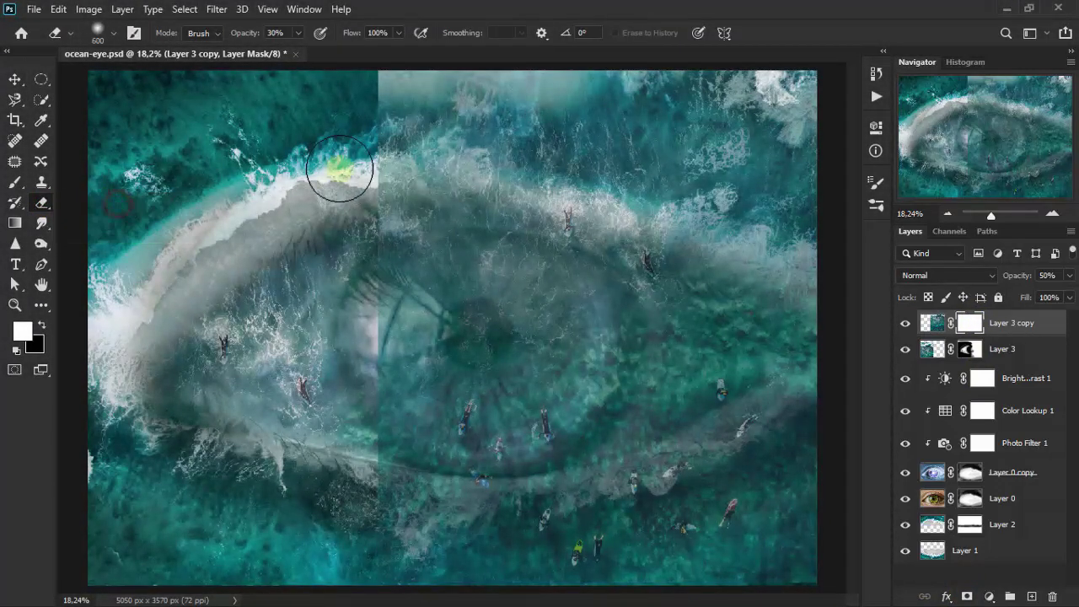
left_click_drag(379, 163, 416, 95)
left_click(511, 107)
left_click(390, 92)
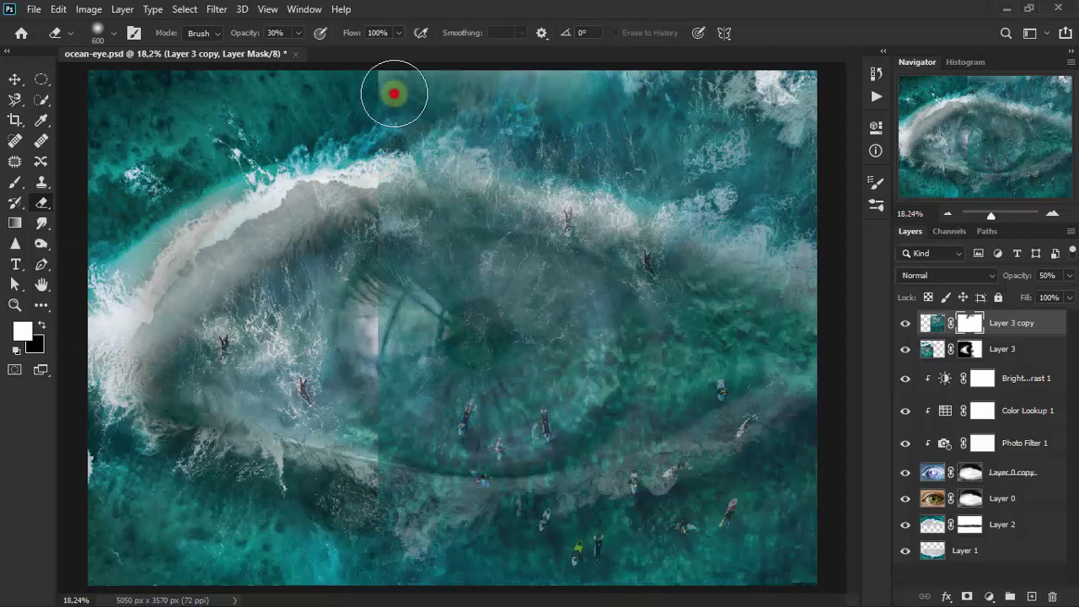
left_click(749, 91)
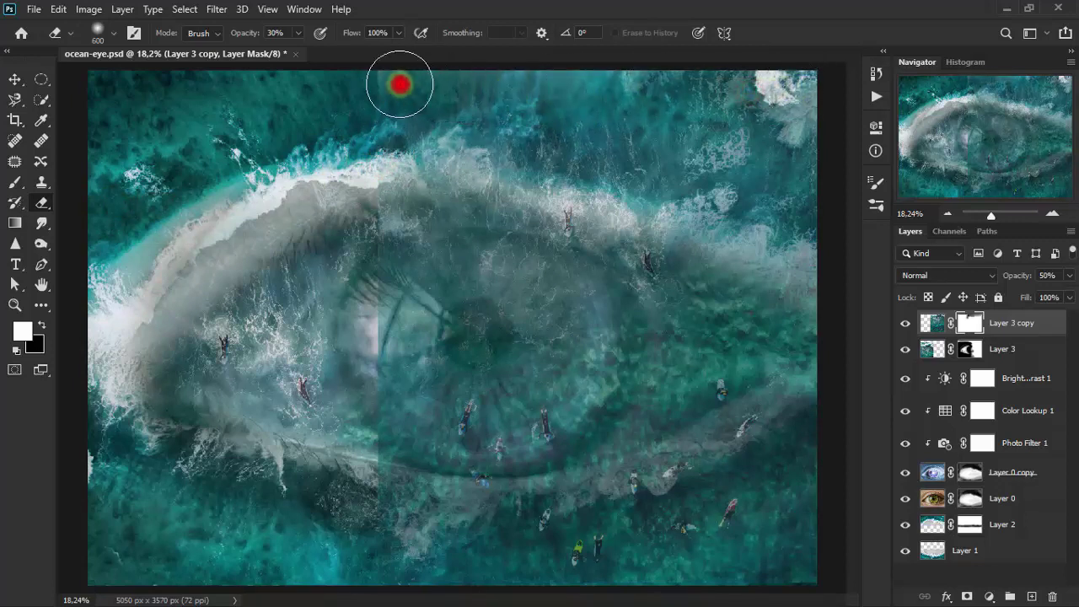
Erase the overlay from the iris, pupil, and lower edges so the eye reads clearly.
left_click(395, 266)
left_click(390, 363)
left_click(439, 387)
left_click(452, 405)
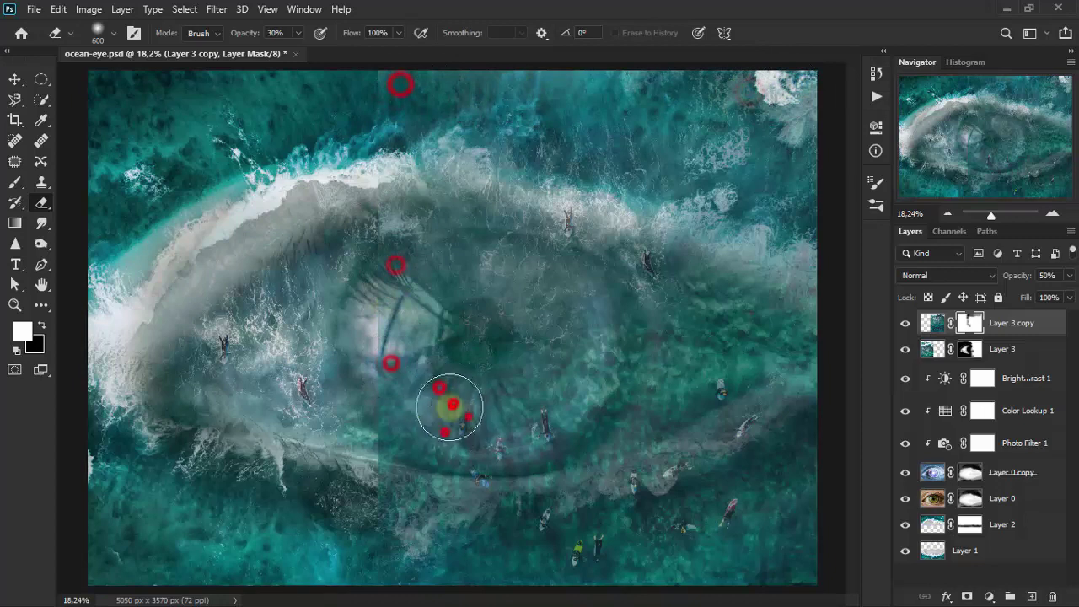
left_click(559, 411)
left_click(390, 325)
left_click(531, 386)
left_click(397, 525)
left_click(743, 521)
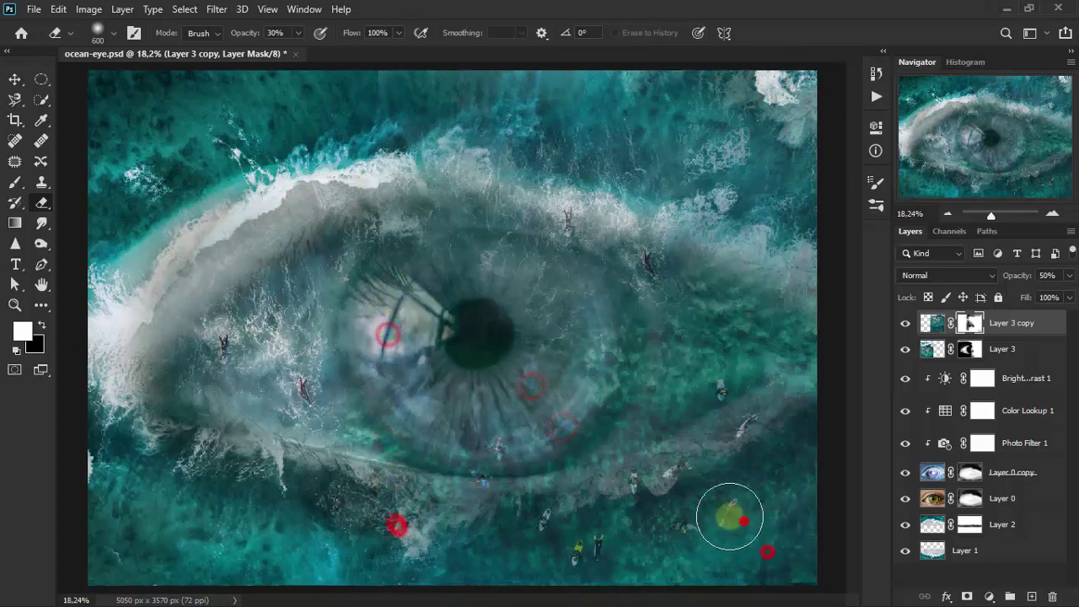
left_click(791, 480)
left_click(802, 559)
left_click(787, 488)
left_click(781, 237)
left_click(514, 148)
left_click(420, 160)
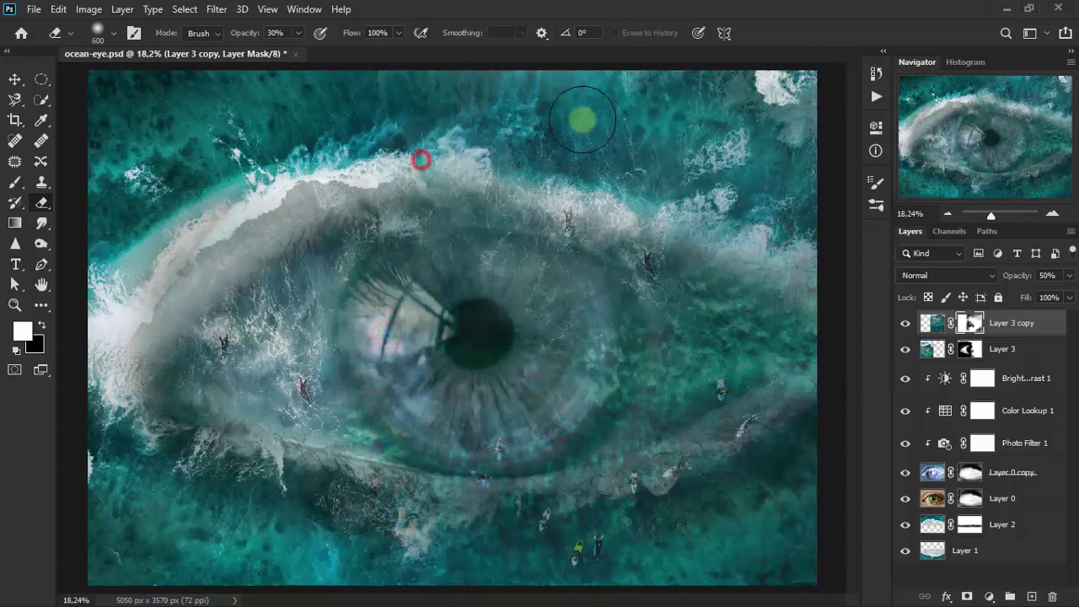
left_click(447, 248)
left_click(508, 308)
left_click(549, 405)
left_click(437, 332)
left_click(379, 493)
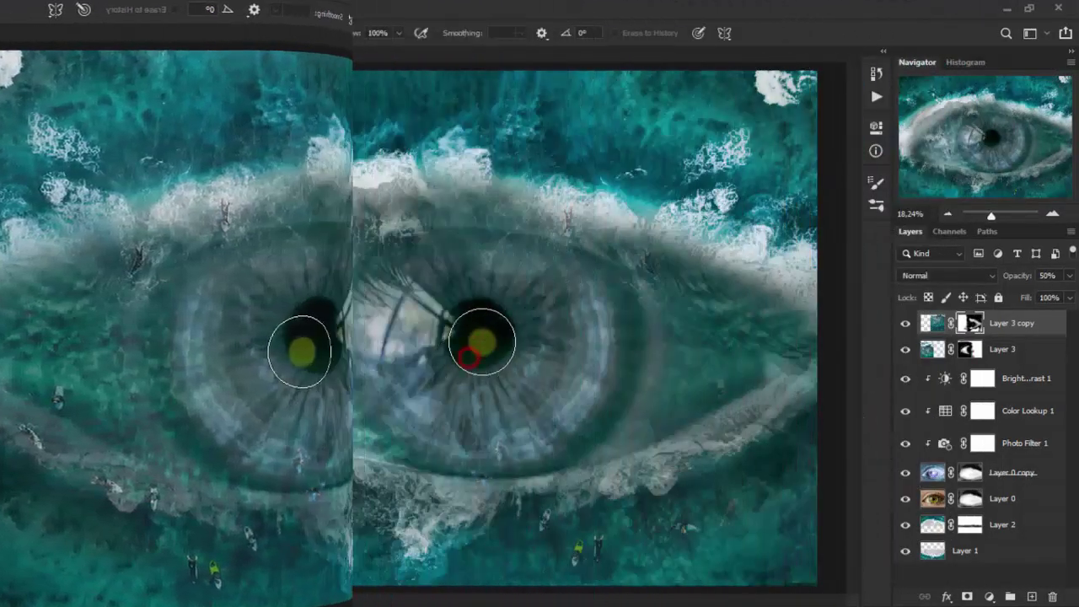
left_click(463, 303)
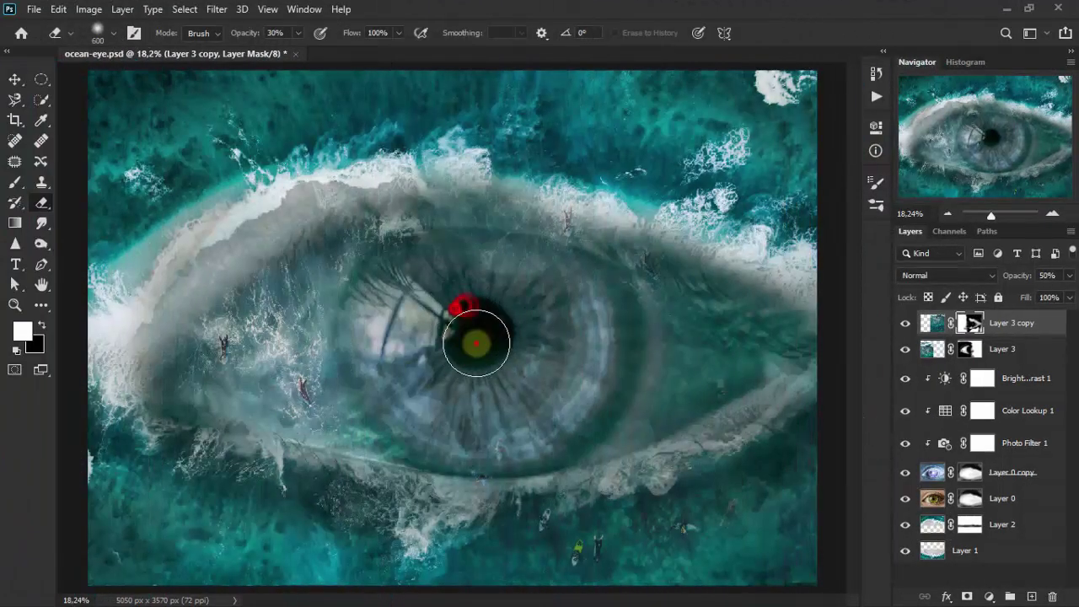
left_click(476, 343)
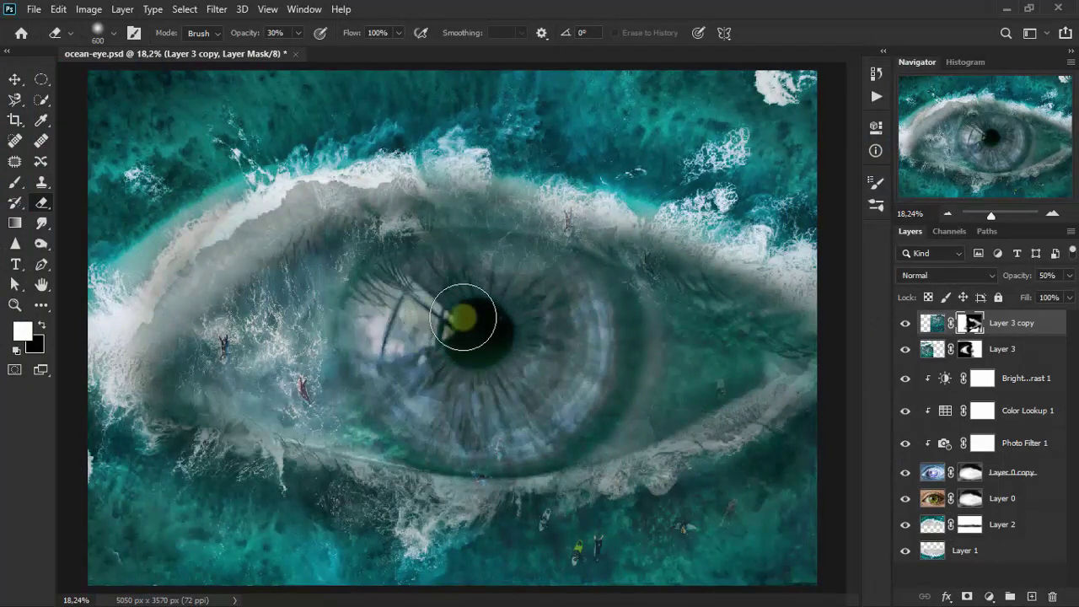
Set Layer 3 copy's opacity to 85% and toggle its visibility off and on to compare.
left_click(15, 79)
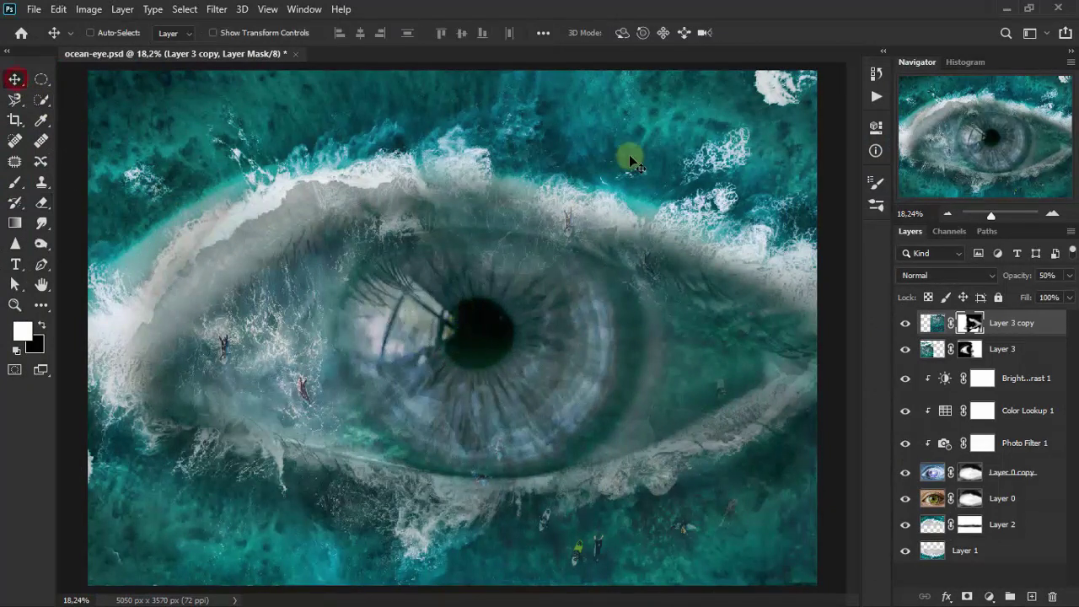
left_click(1068, 277)
left_click_drag(1057, 303, 1053, 289)
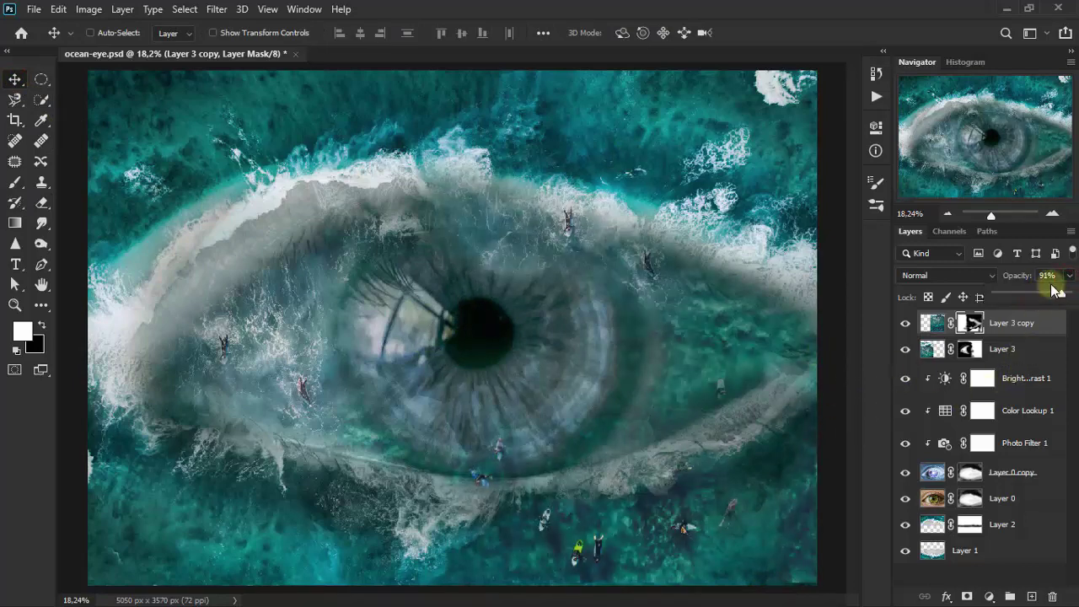
left_click(1046, 276)
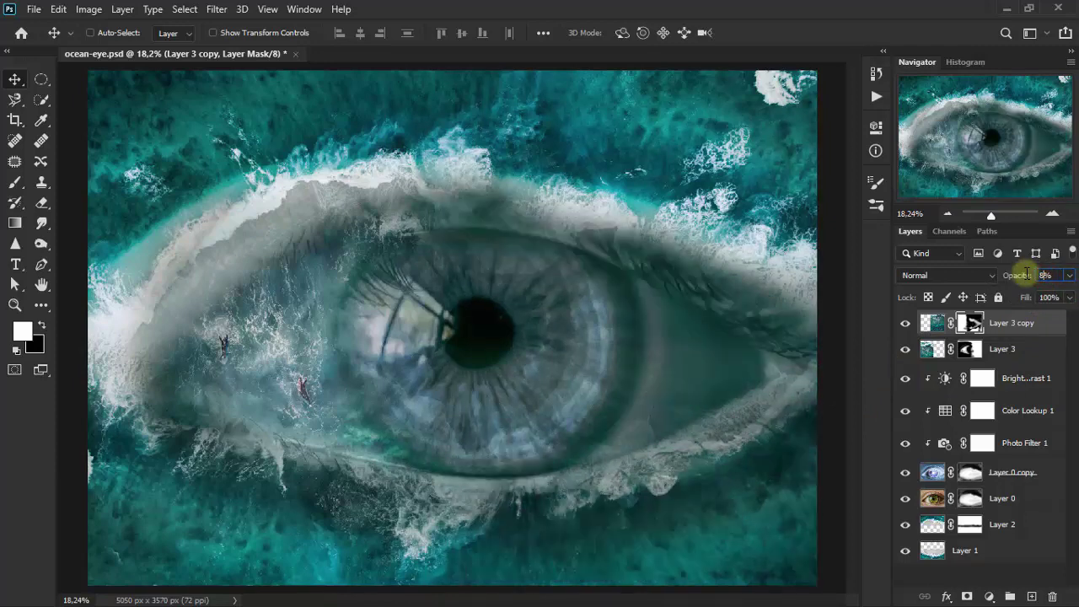
type("5")
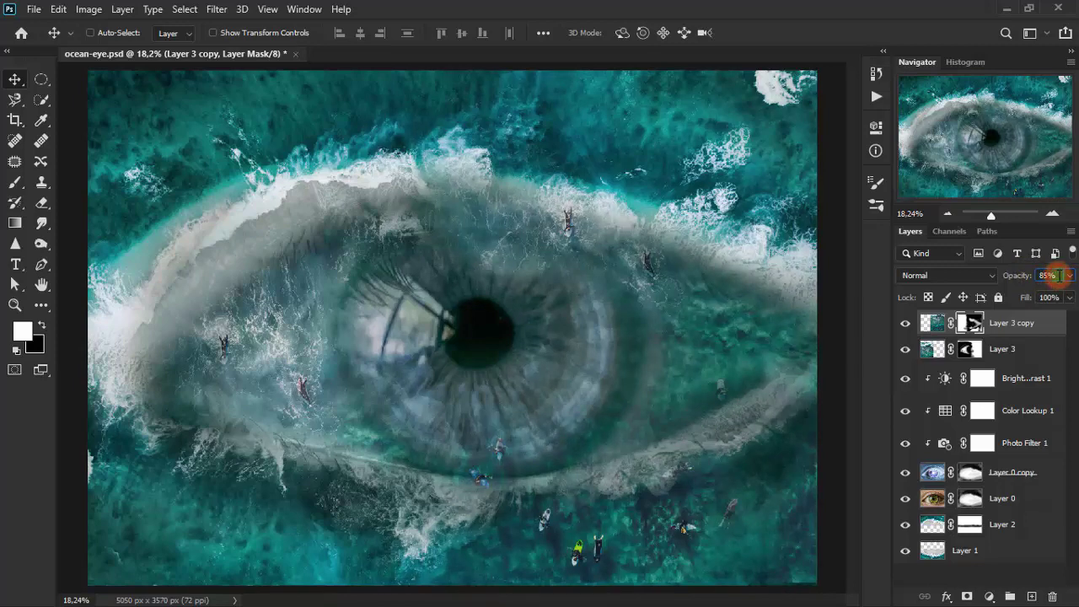
left_click(906, 324)
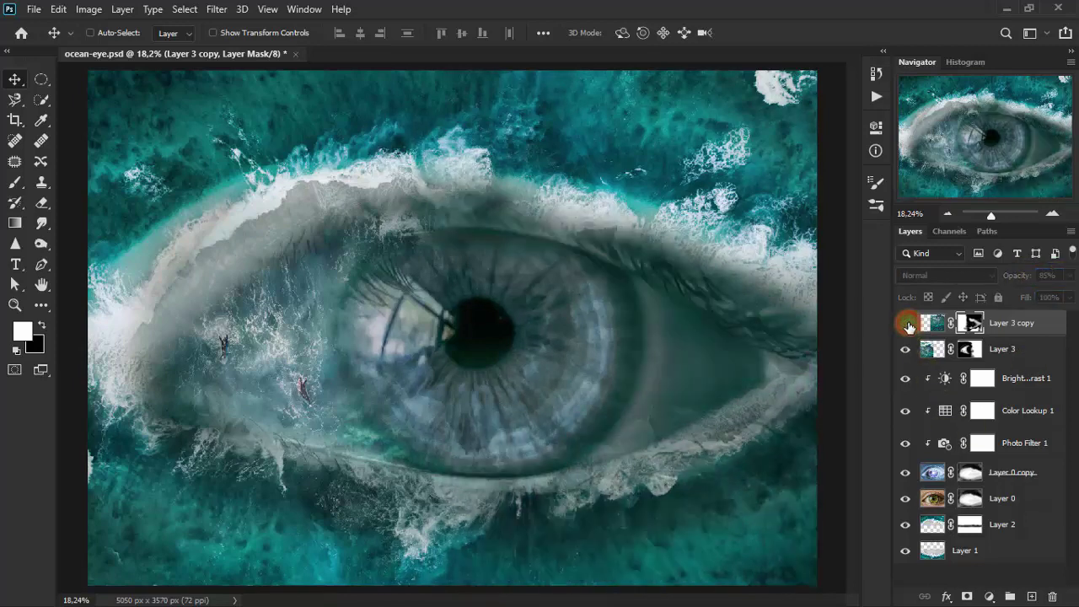
left_click(906, 325)
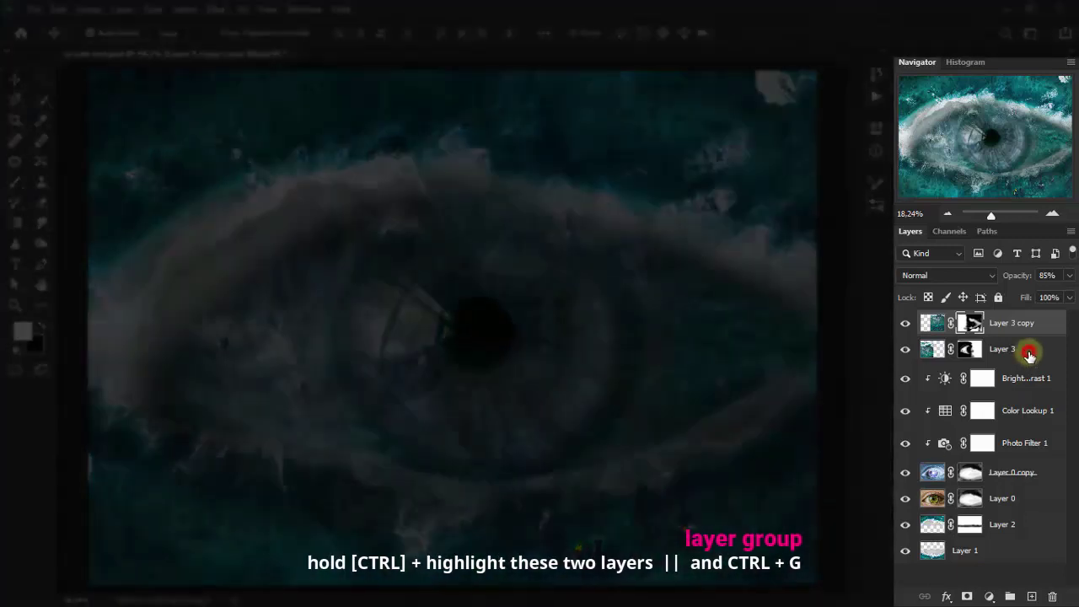
Group Layer 3 and Layer 3 copy into a group named 'surfers', then toggle it to compare.
left_click(1028, 354, "ctrl")
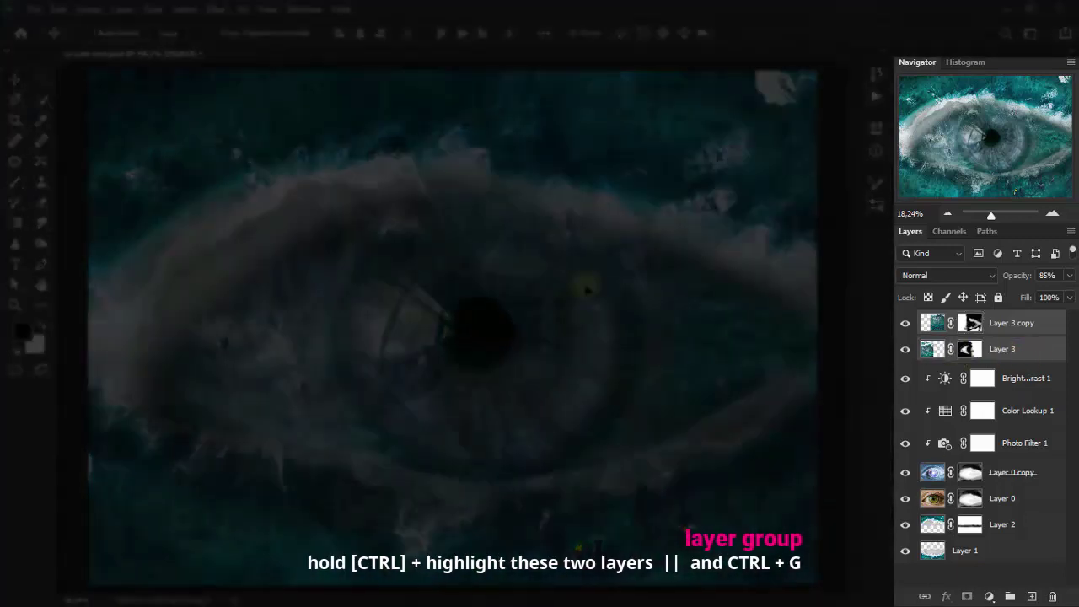
key("ctrl+g")
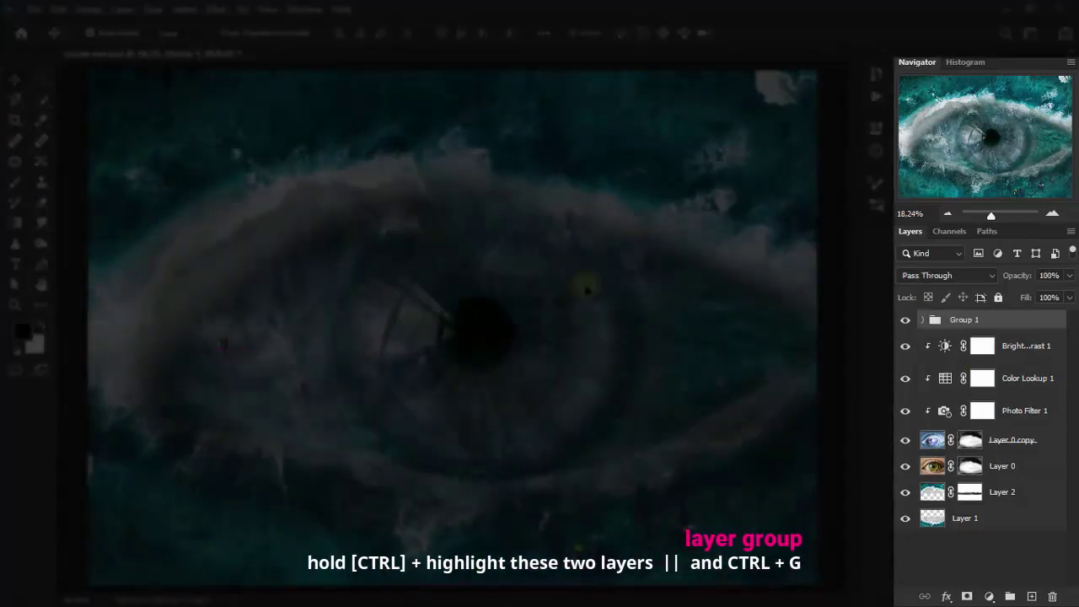
left_click(969, 322)
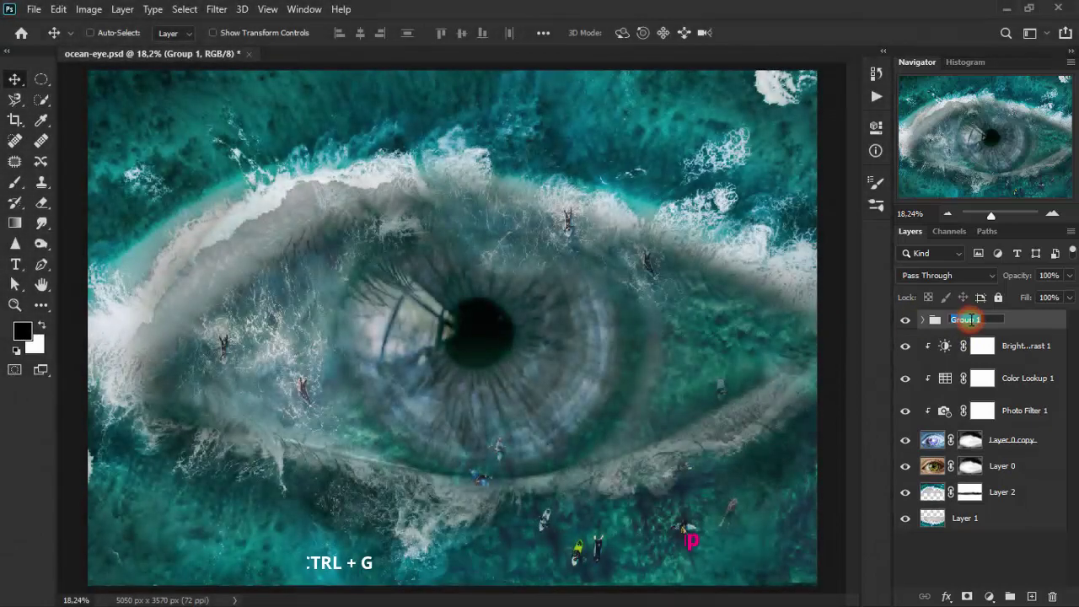
double_click(970, 321)
type("surfers")
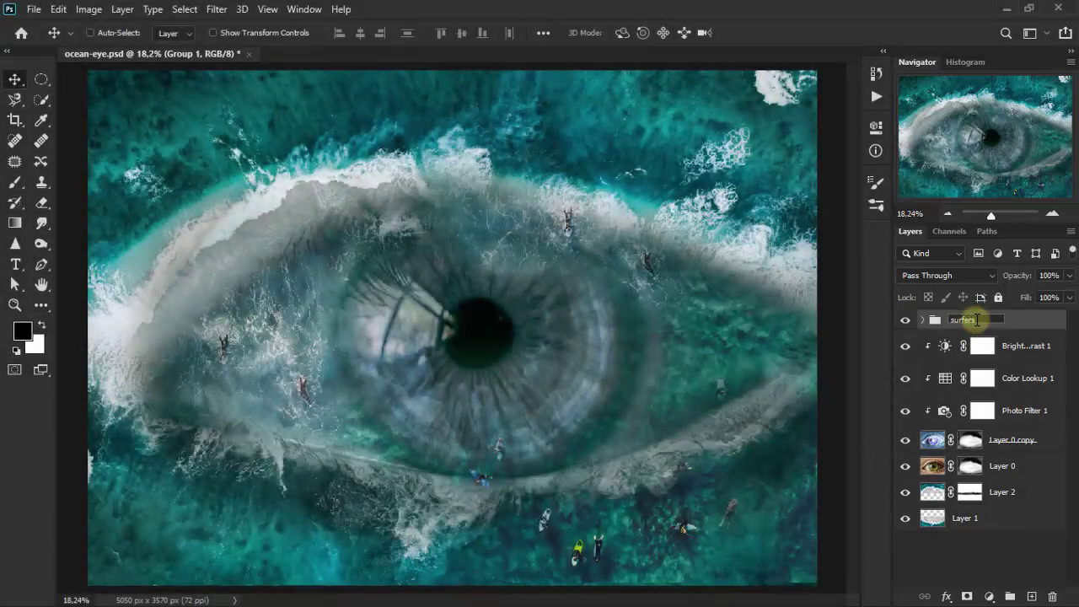
left_click(1029, 321)
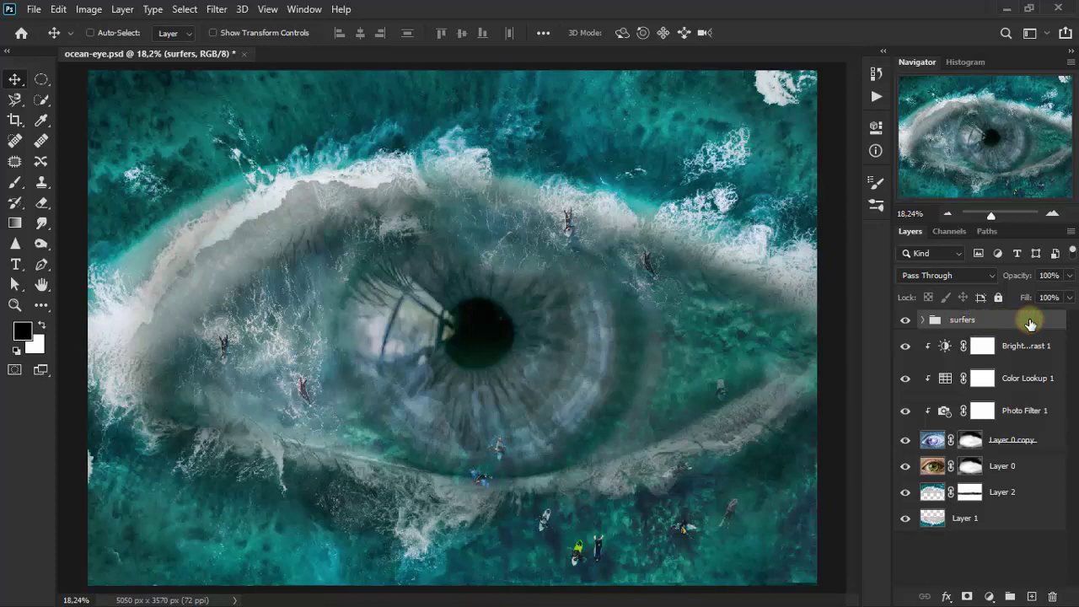
left_click(905, 321)
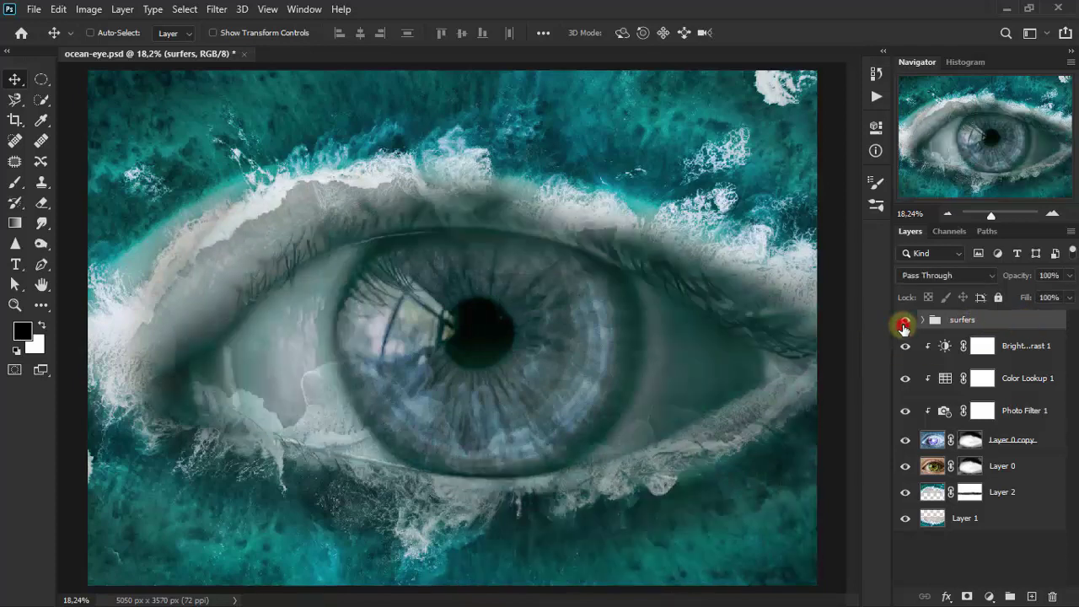
left_click(903, 326)
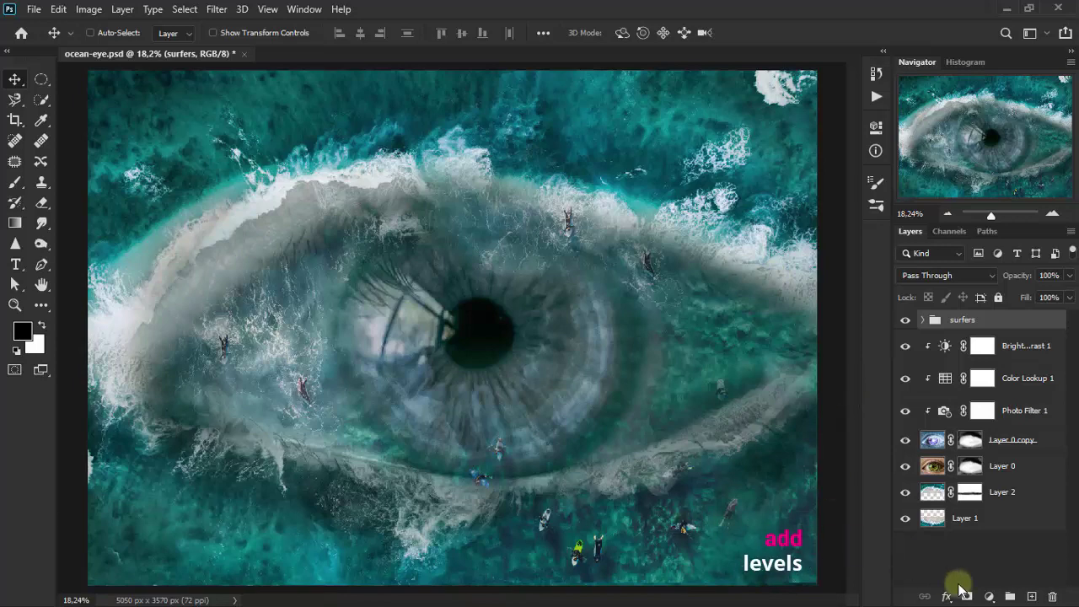
Clip a new Levels adjustment to the surfers group with black input 20 and white input 212.
left_click(989, 596)
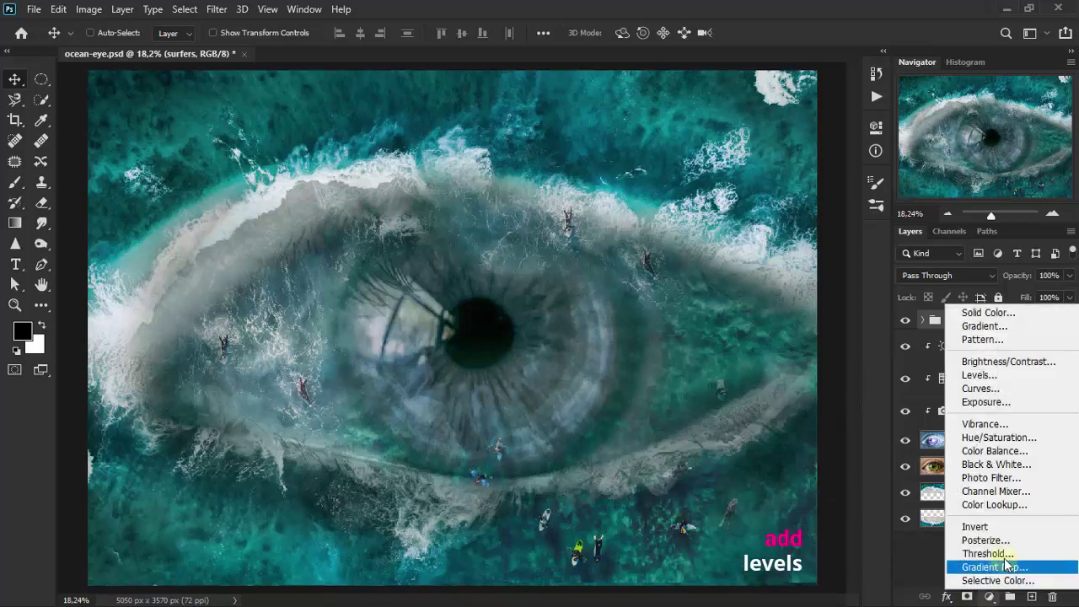
left_click(1026, 376)
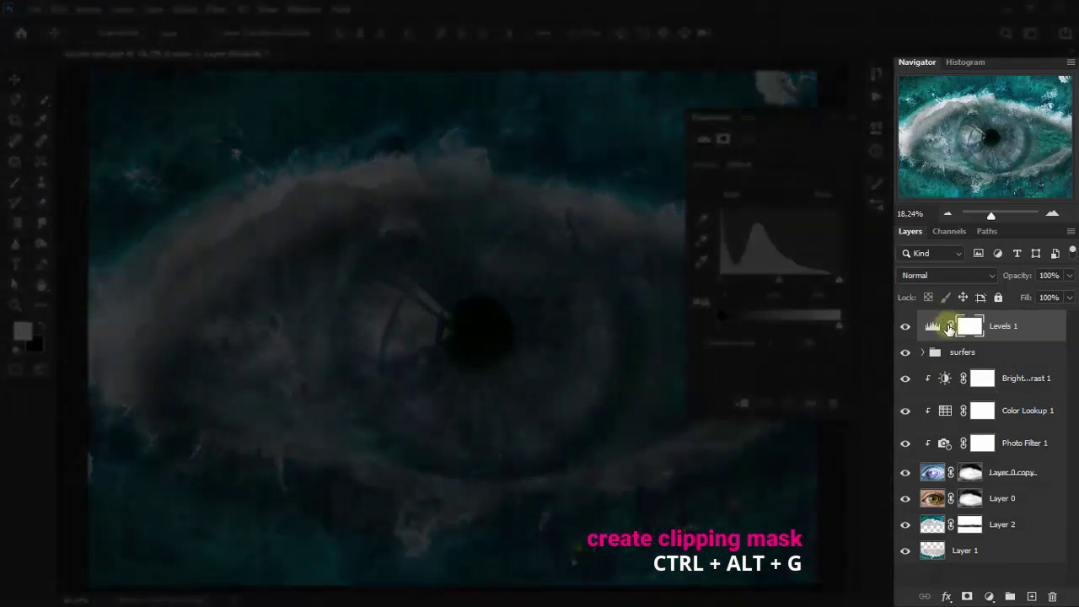
key("ctrl+alt+g")
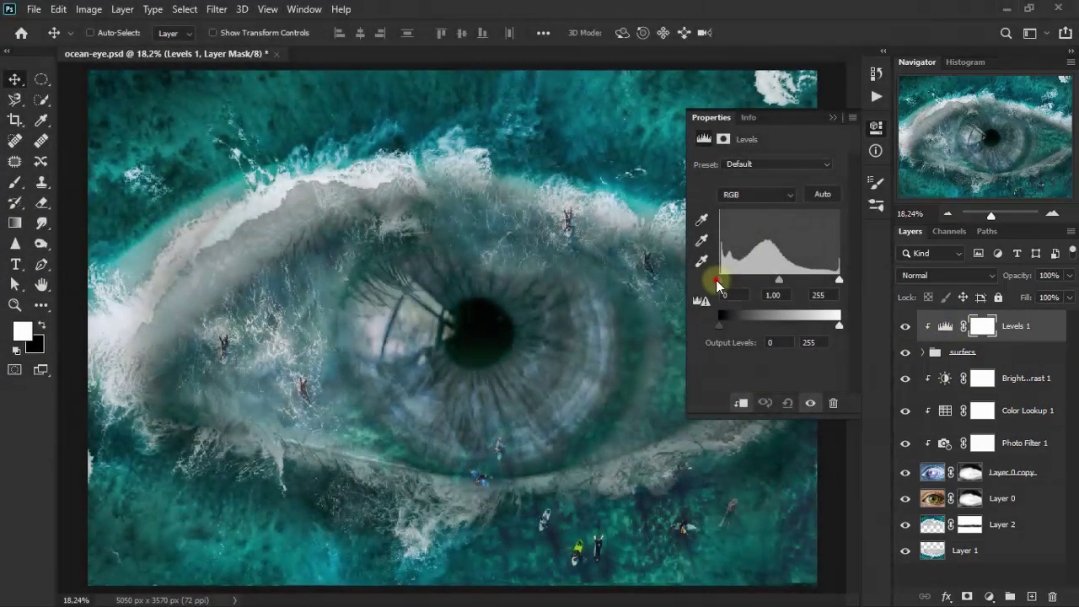
left_click_drag(718, 280, 722, 285)
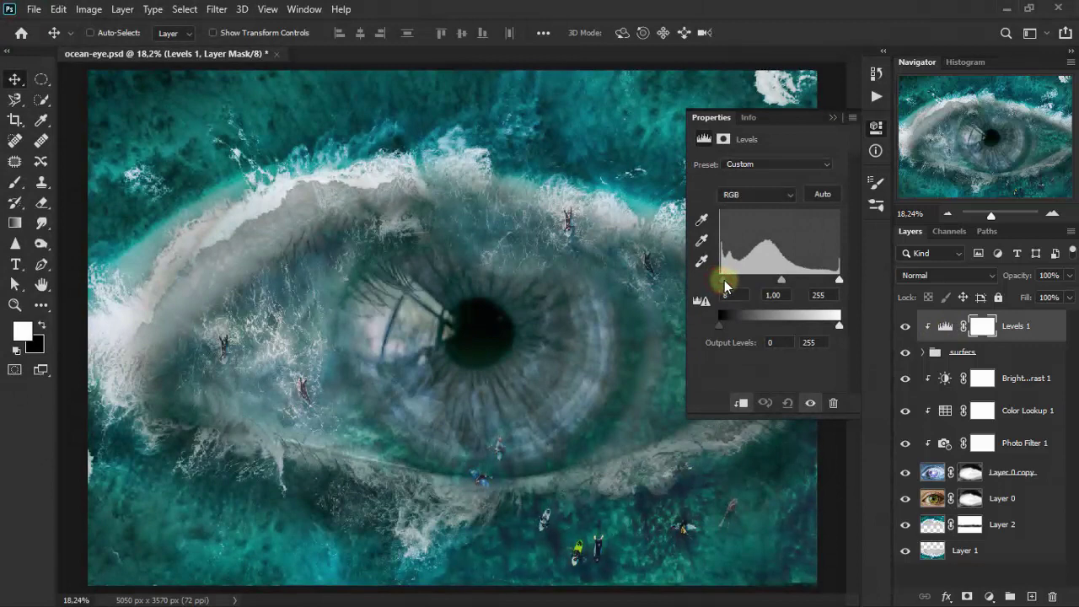
left_click(724, 294)
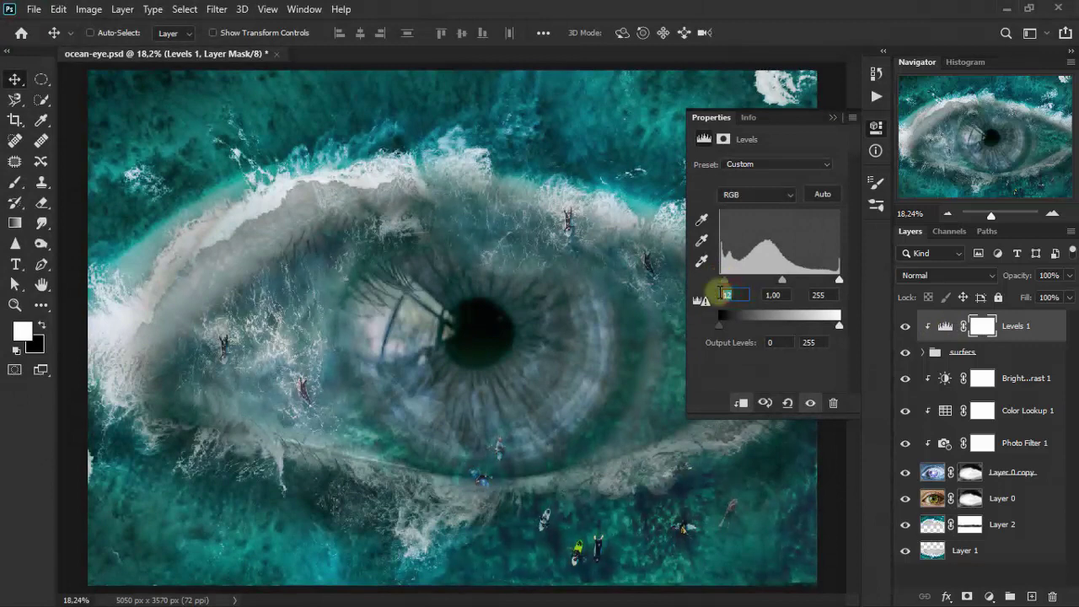
type("20")
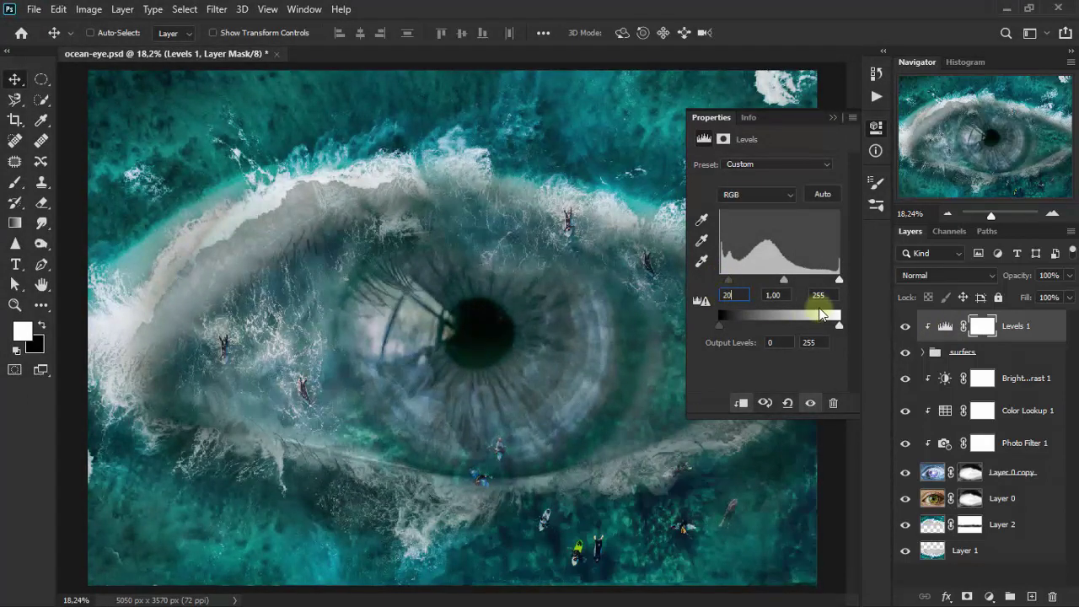
left_click_drag(840, 280, 817, 296)
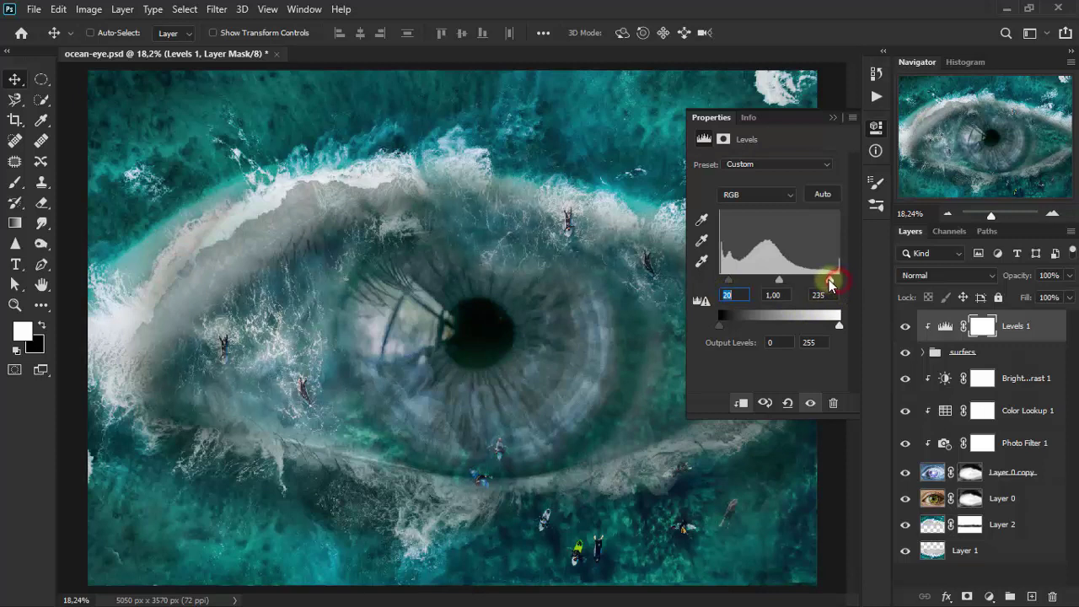
left_click(817, 295)
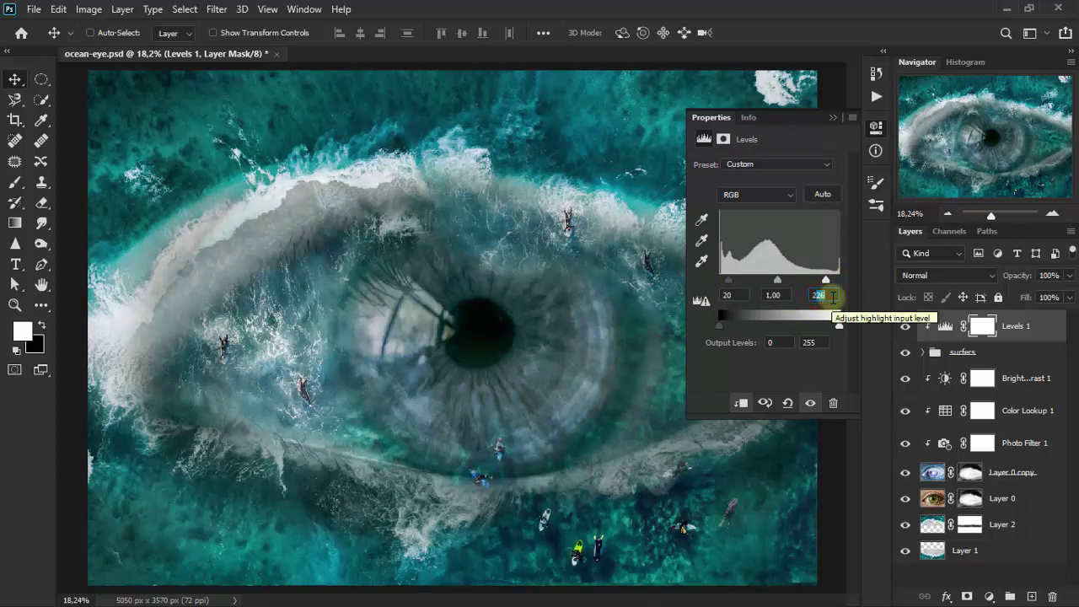
type("212")
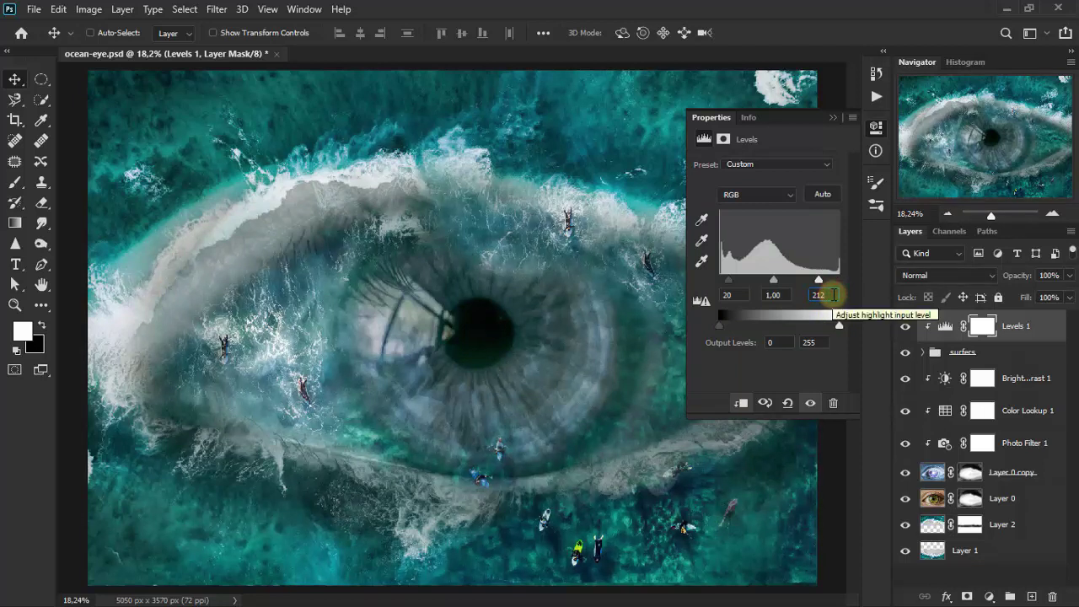
left_click(832, 119)
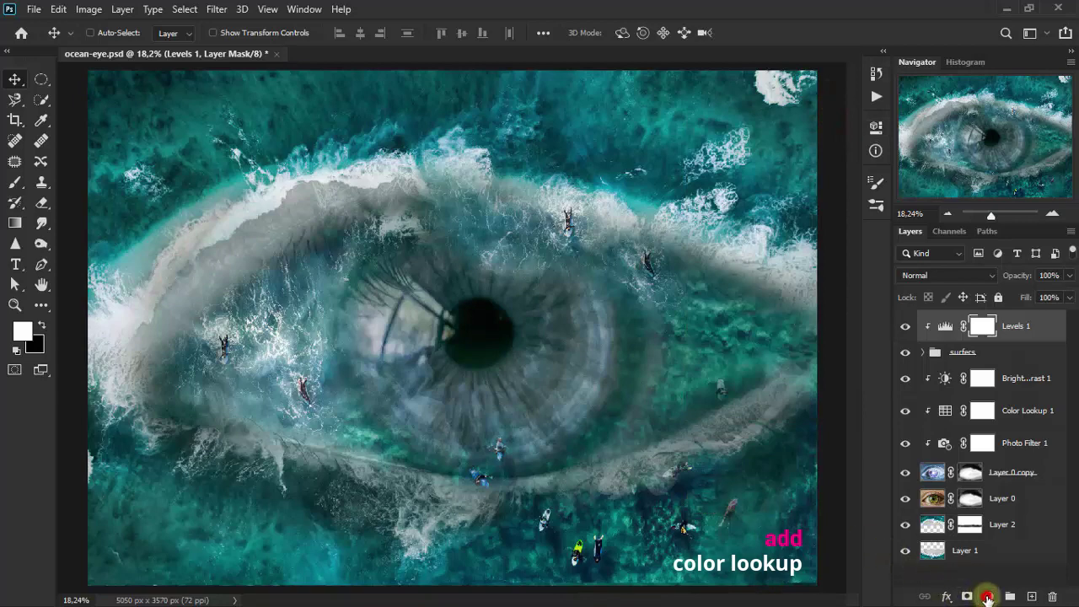
Add a clipped Color Lookup adjustment using the 2Strip.look 3DLUT file above Levels 1.
left_click(987, 596)
left_click(1011, 510)
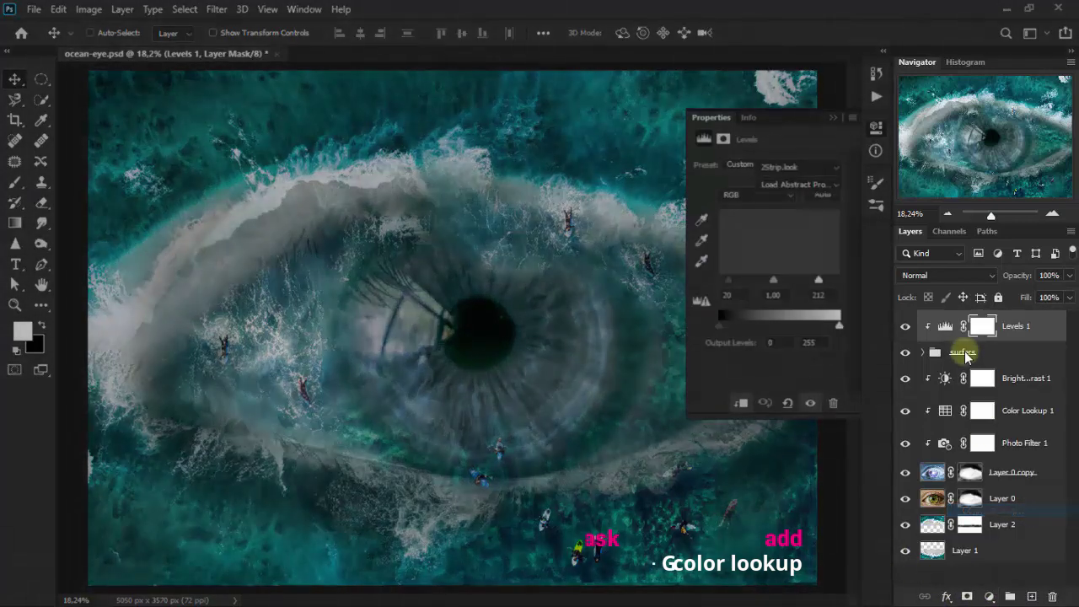
key("ctrl+alt+g")
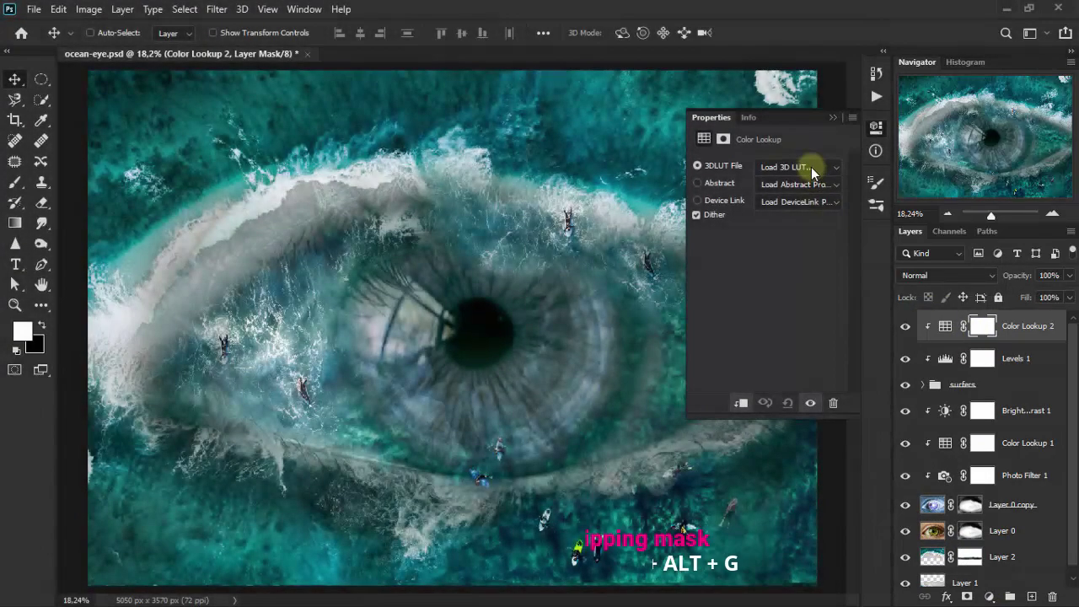
left_click(811, 167)
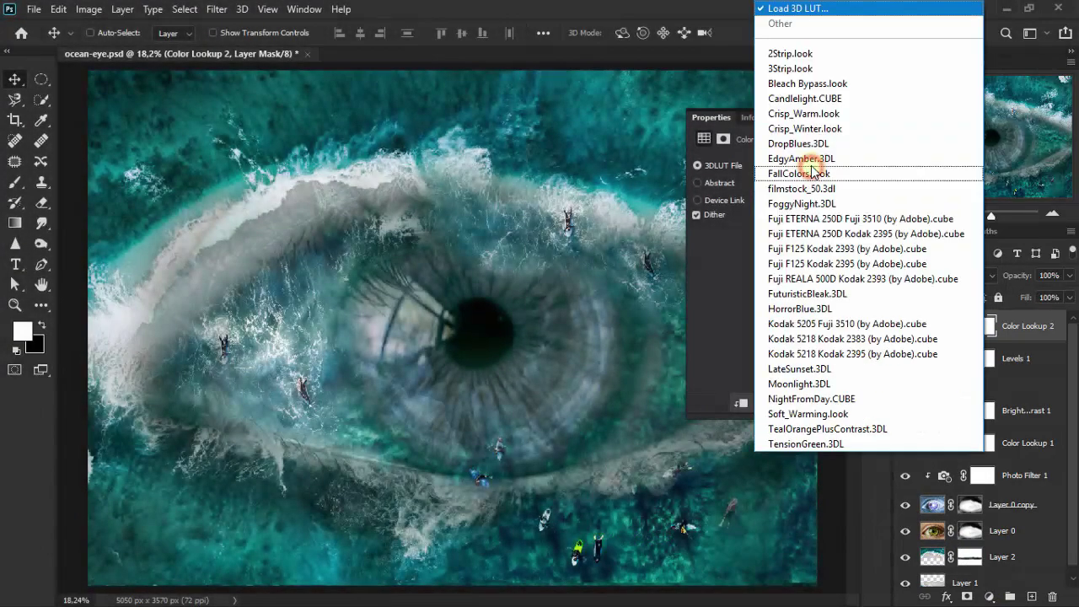
left_click(849, 54)
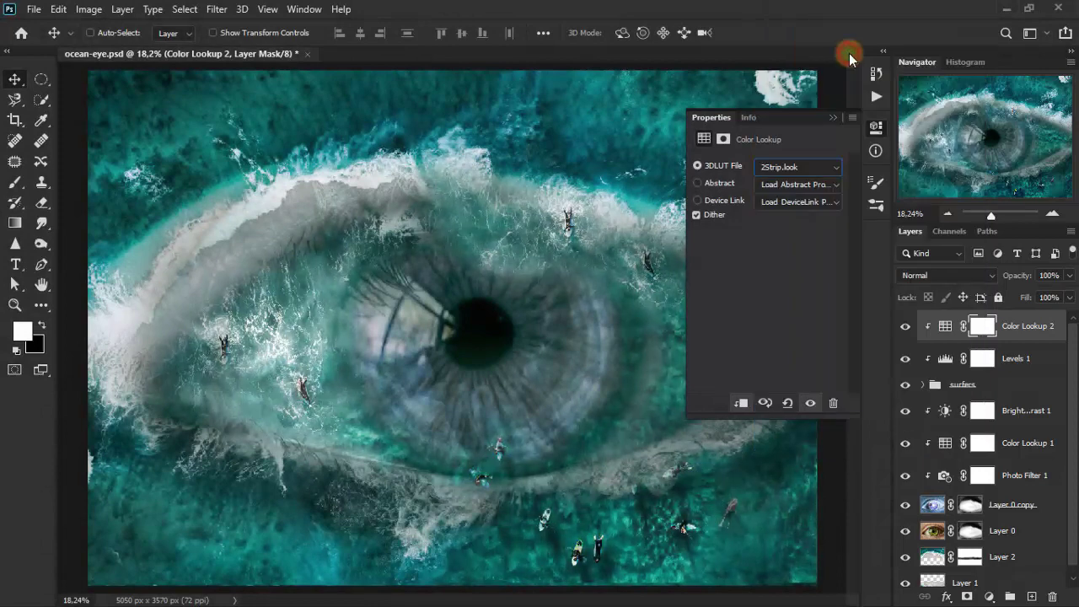
left_click(833, 119)
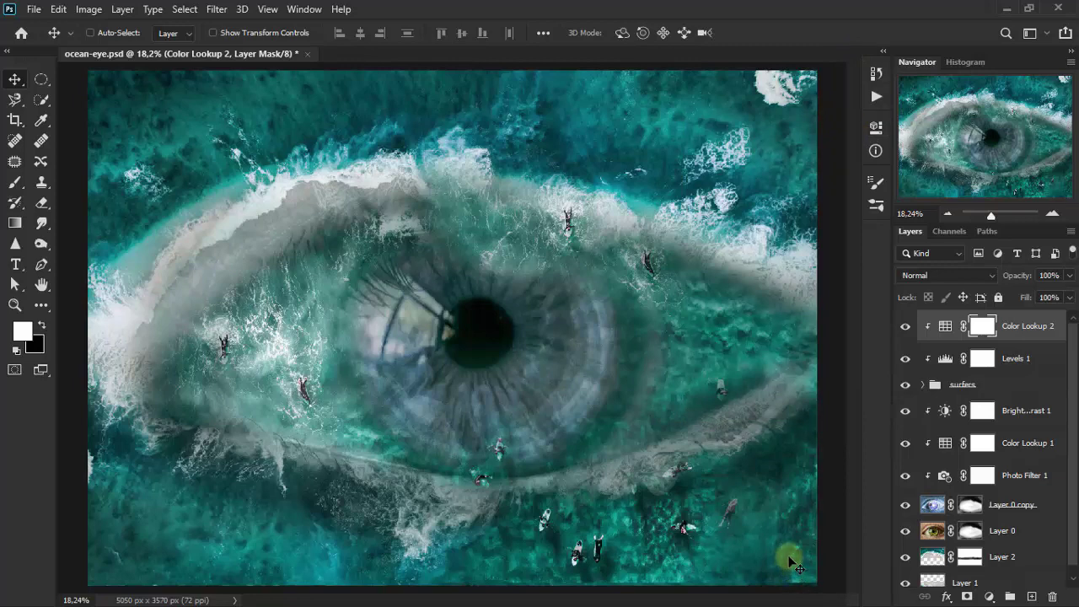
Add a Brightness/Contrast layer with brightness 2 and contrast 32, and collapse the Navigator panel.
left_click(989, 596)
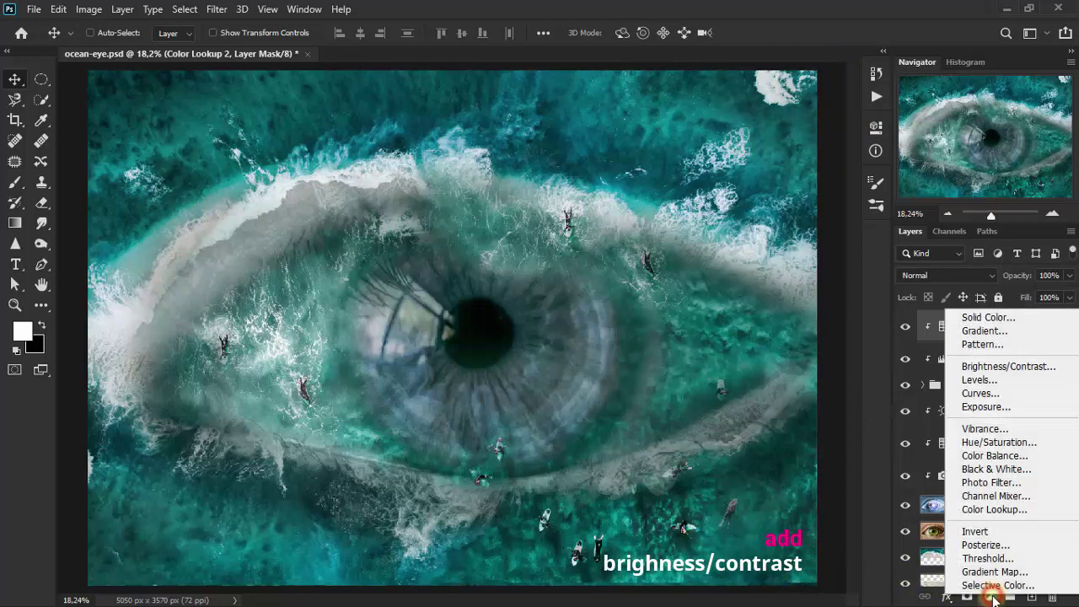
left_click(1008, 366)
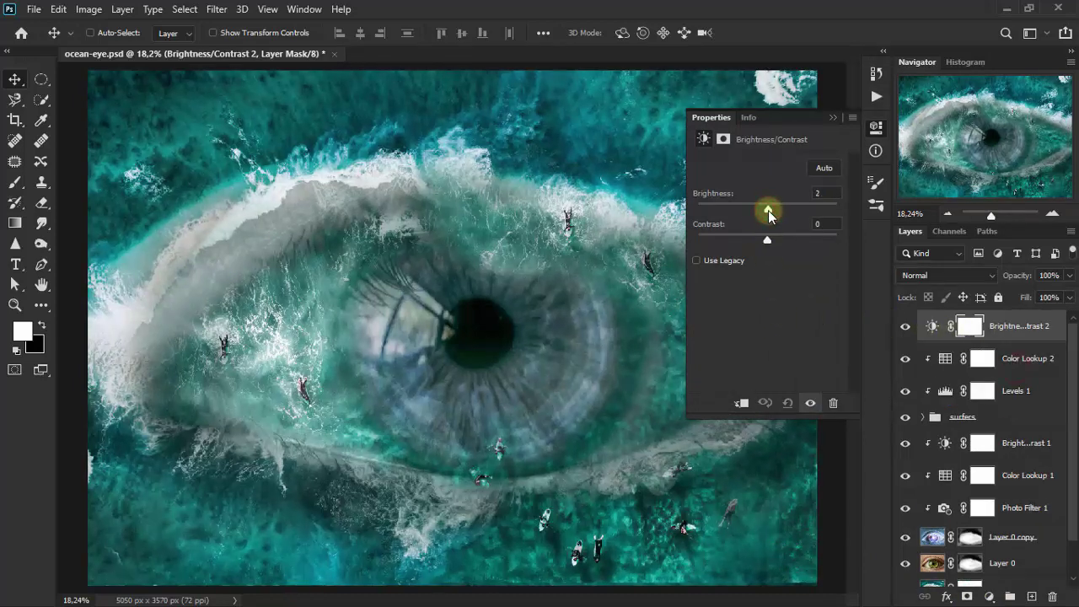
left_click_drag(767, 239, 784, 239)
left_click(823, 225)
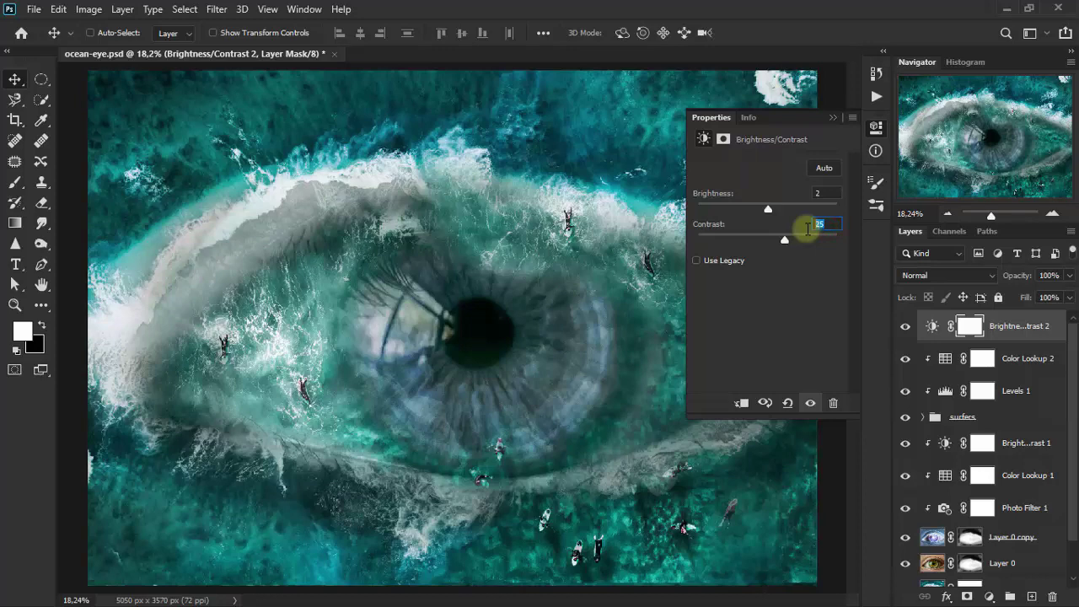
type("2")
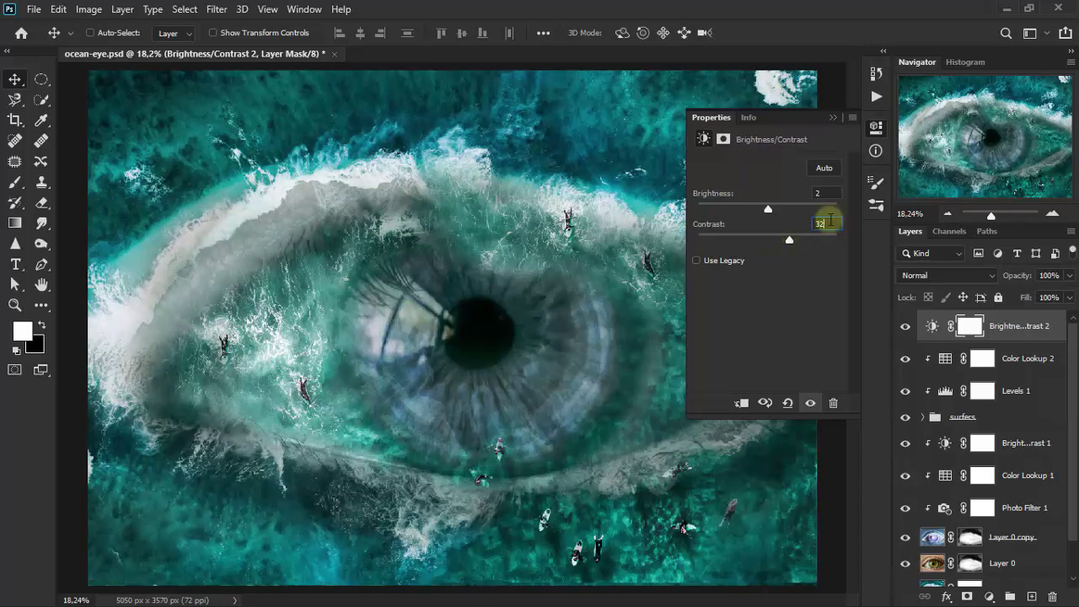
left_click(835, 121)
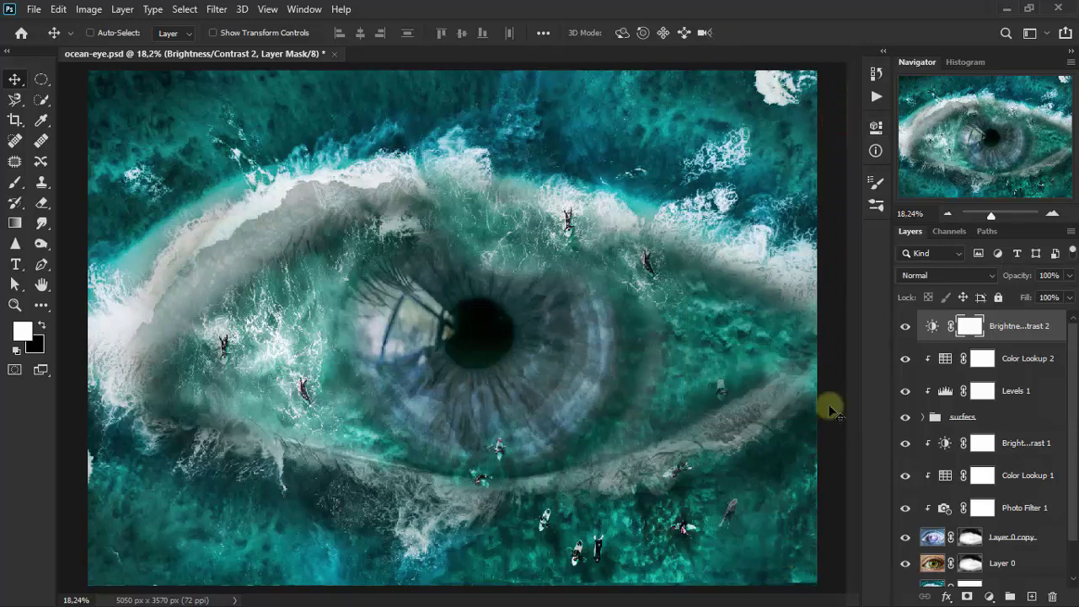
double_click(925, 62)
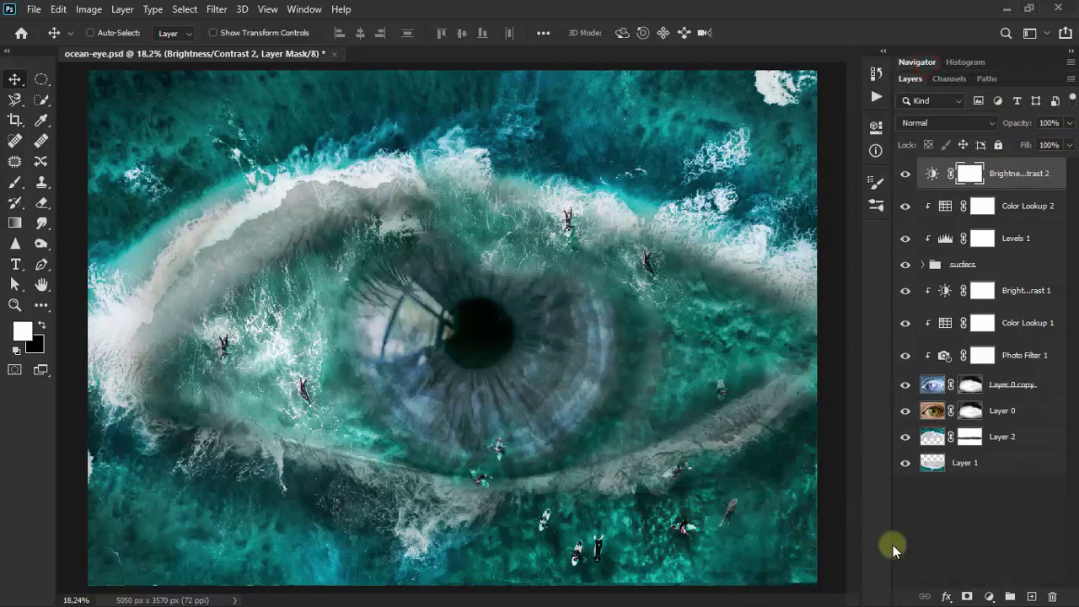
left_click(989, 597)
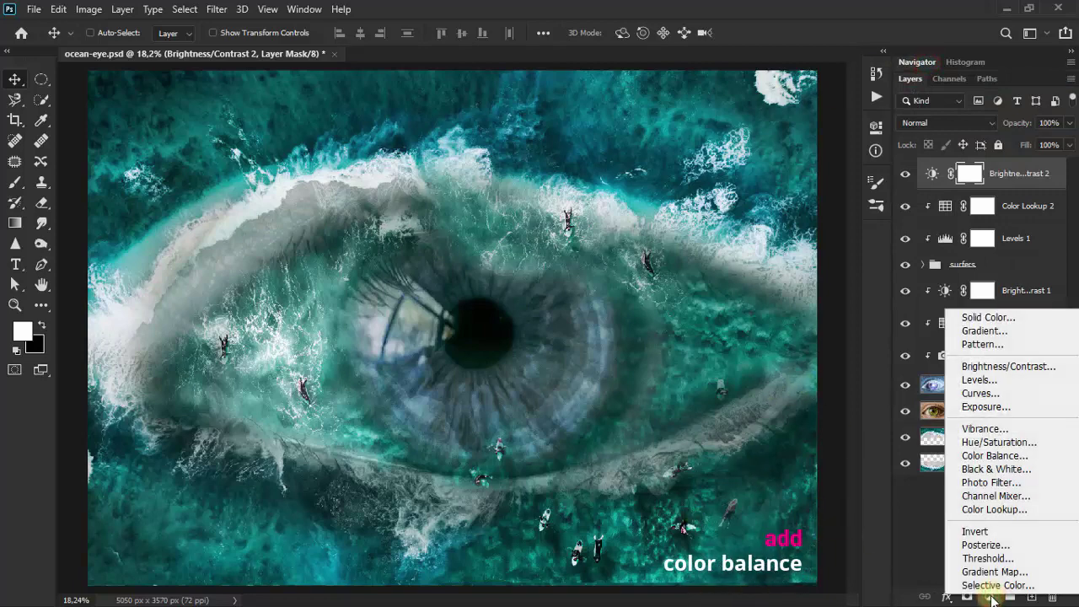
Add a Color Balance layer with midtones Cyan/Red -71, Magenta/Green -15 and Yellow/Blue -1.
left_click(1003, 456)
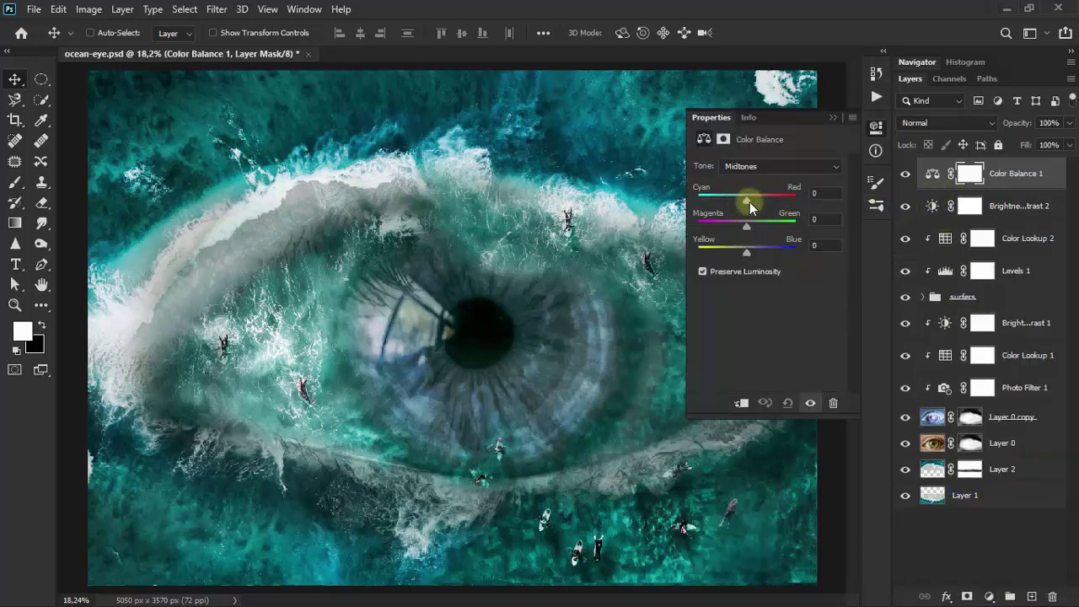
left_click_drag(749, 206, 731, 202)
left_click(817, 193)
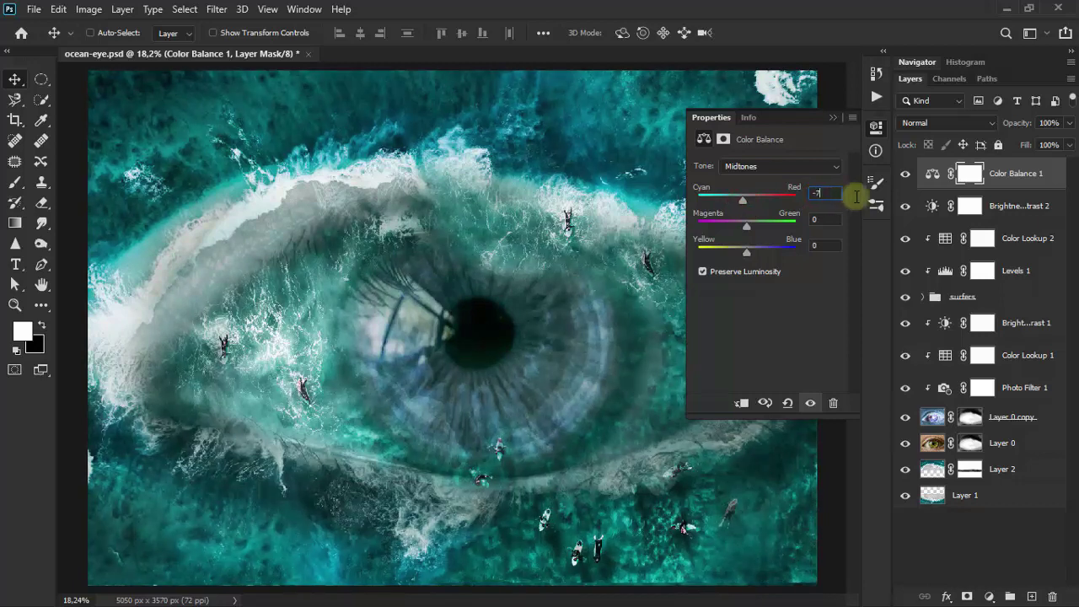
type("1")
left_click_drag(746, 227, 730, 227)
type("-15")
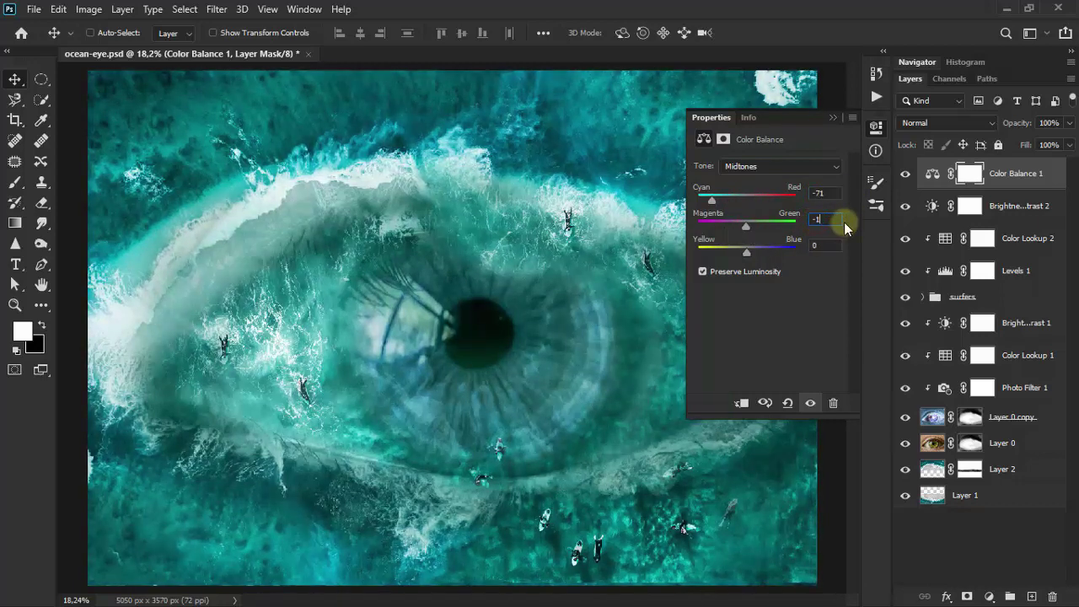
key("Tab")
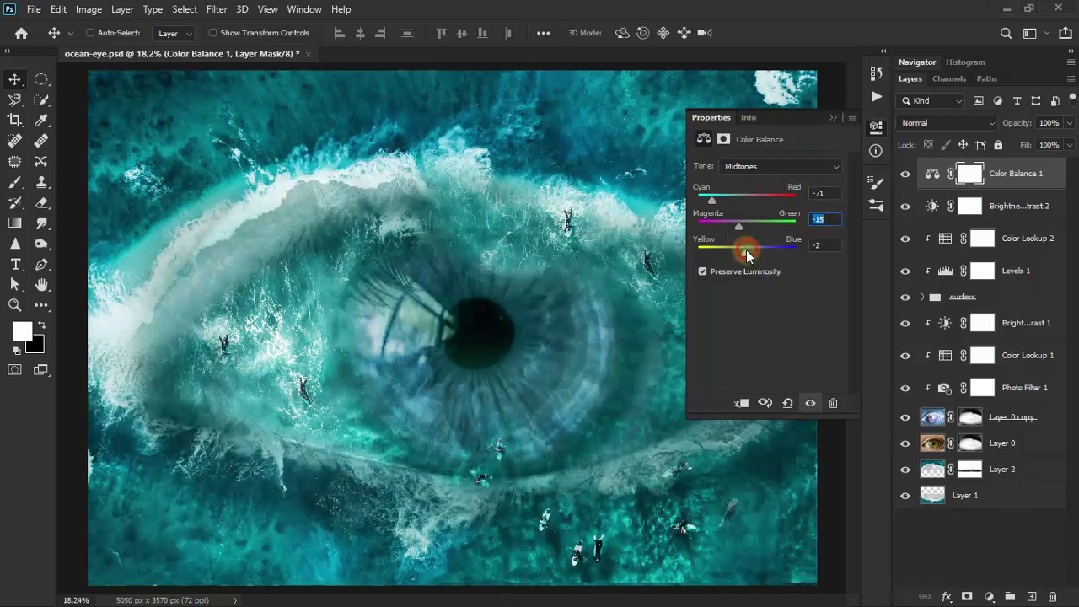
left_click(833, 243)
type("-1")
left_click(833, 118)
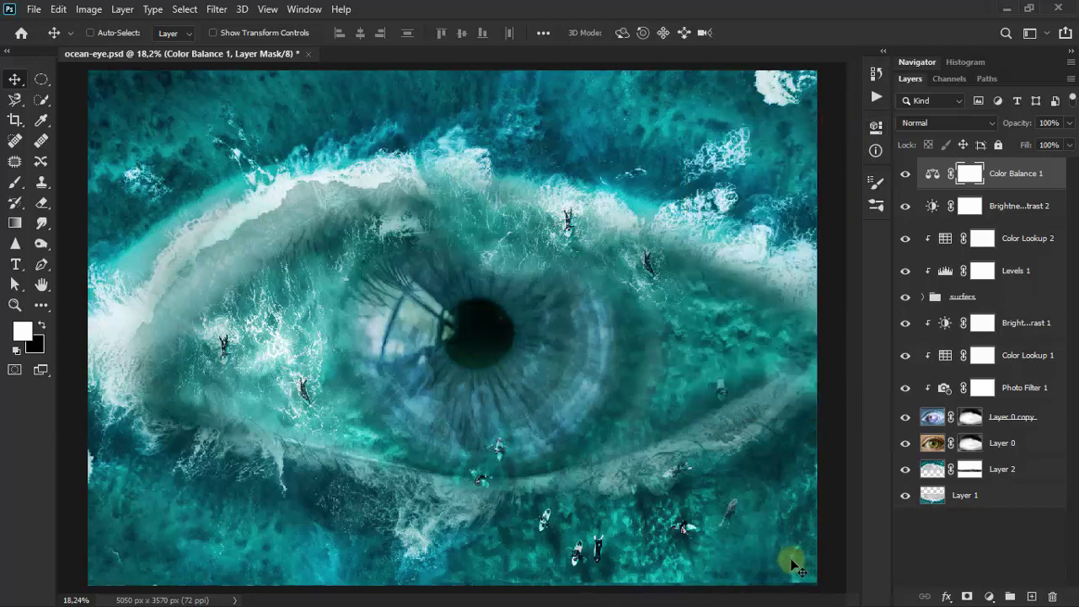
Add a Photo Filter adjustment layer using the Underwater preset at 45% density.
left_click(988, 596)
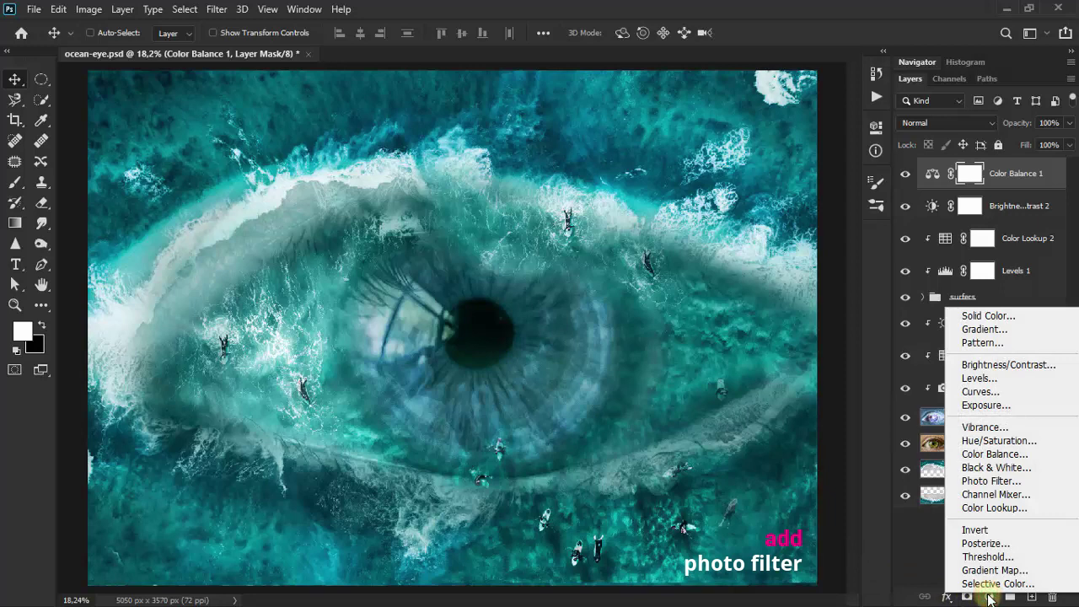
left_click(1024, 480)
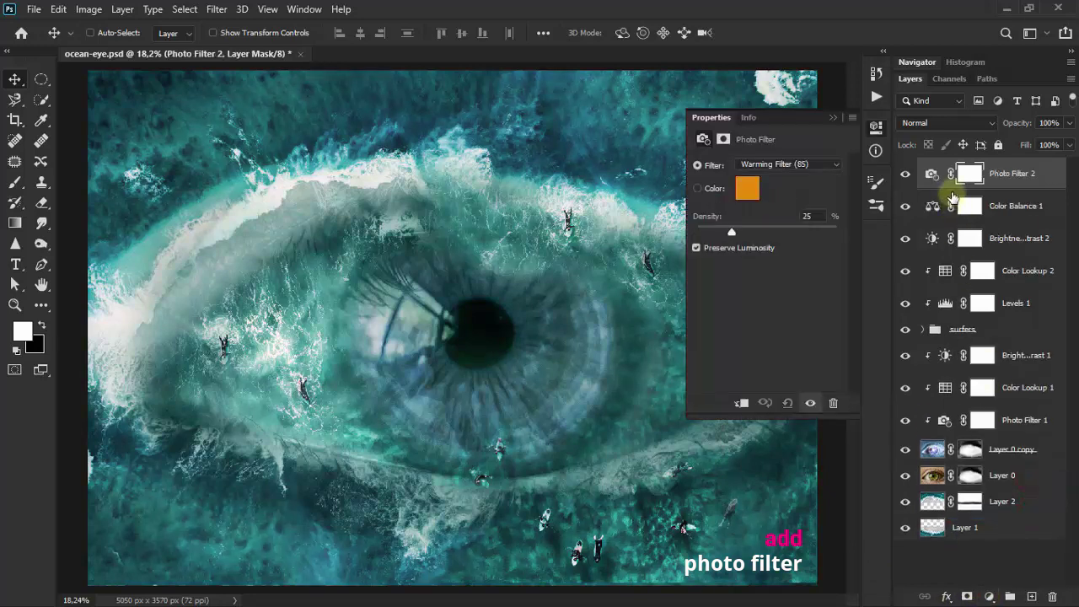
left_click(809, 167)
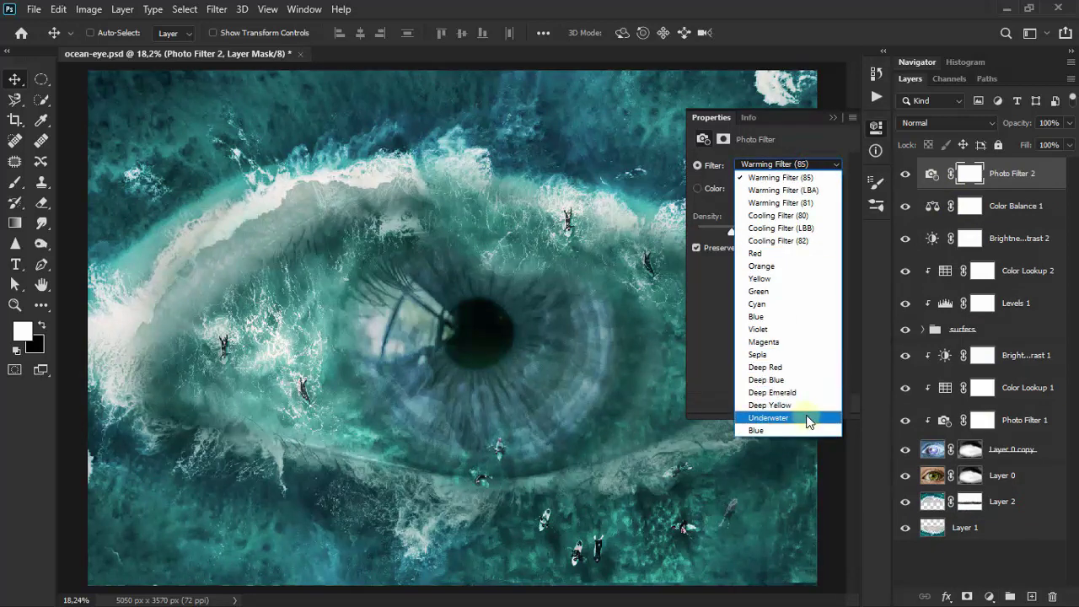
left_click(807, 418)
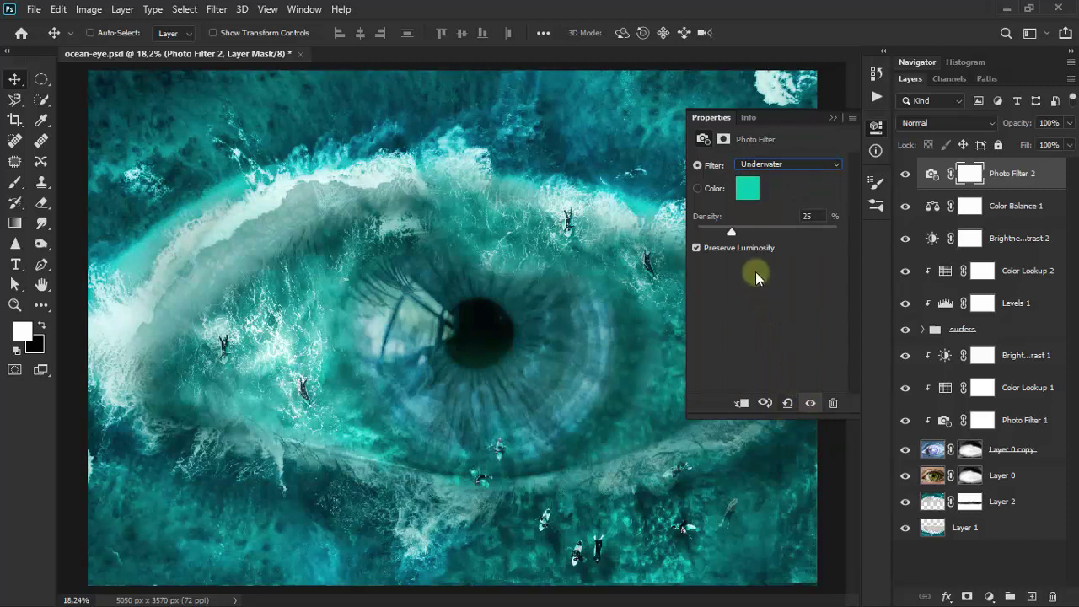
left_click_drag(733, 233, 756, 227)
left_click(809, 216)
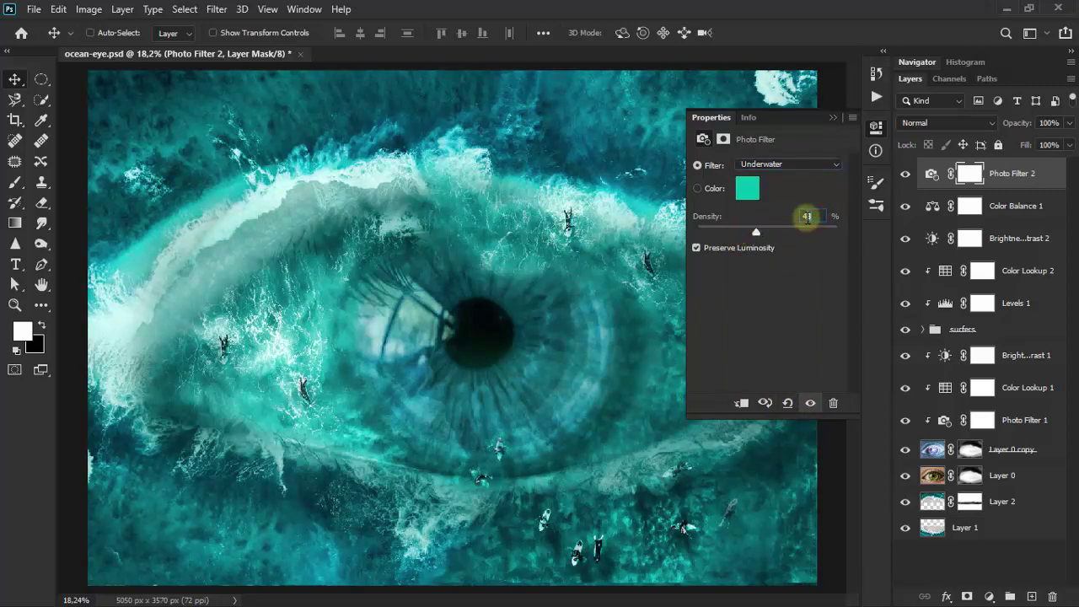
type("45")
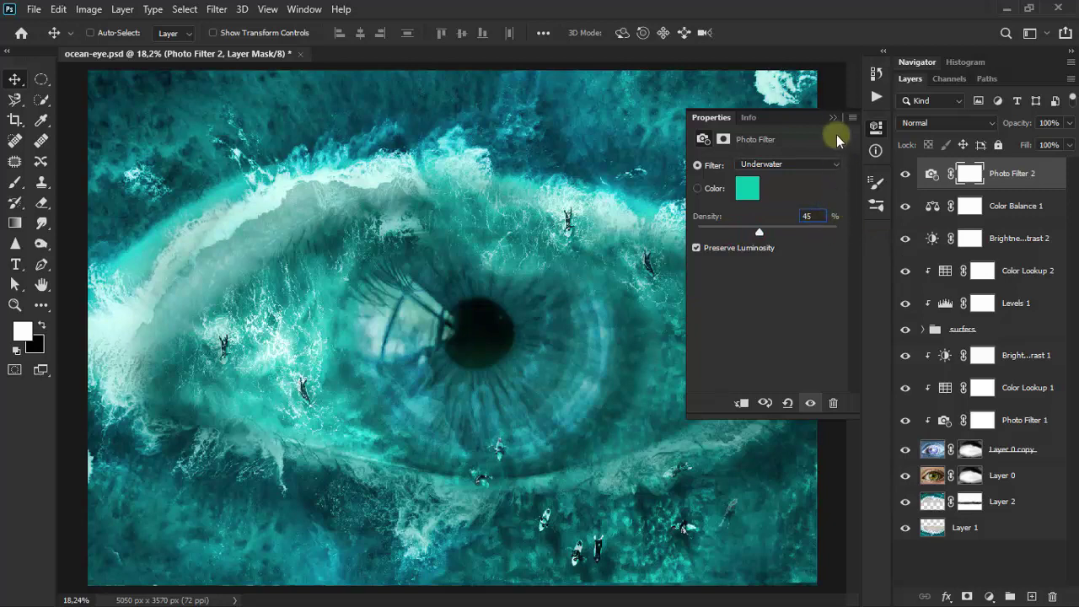
left_click(835, 119)
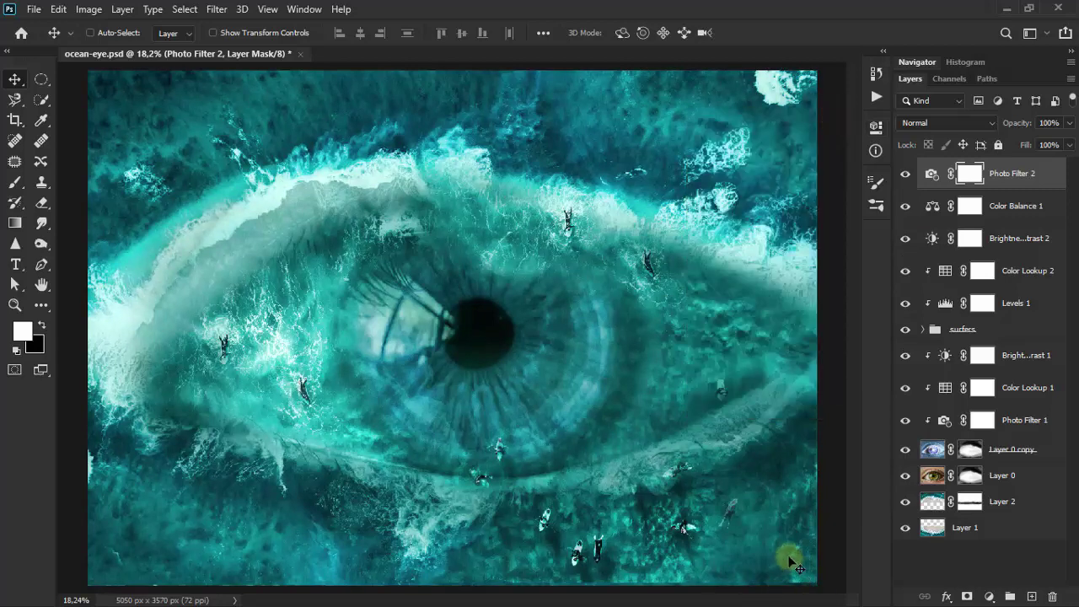
Add a top Color Lookup layer applying 2Strip.look, blended in Luminosity mode.
left_click(989, 595)
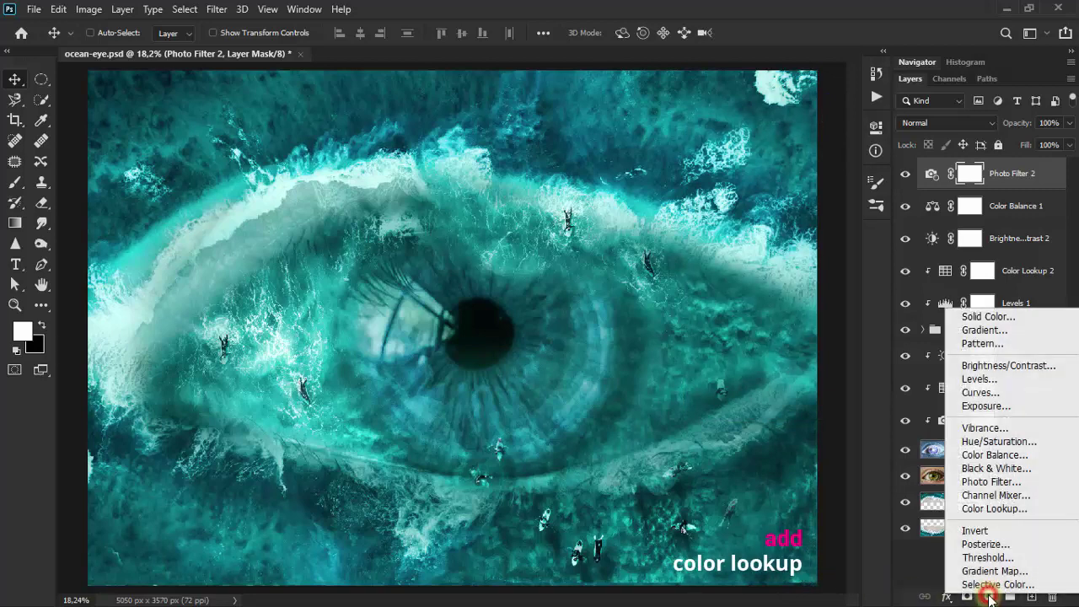
left_click(1023, 507)
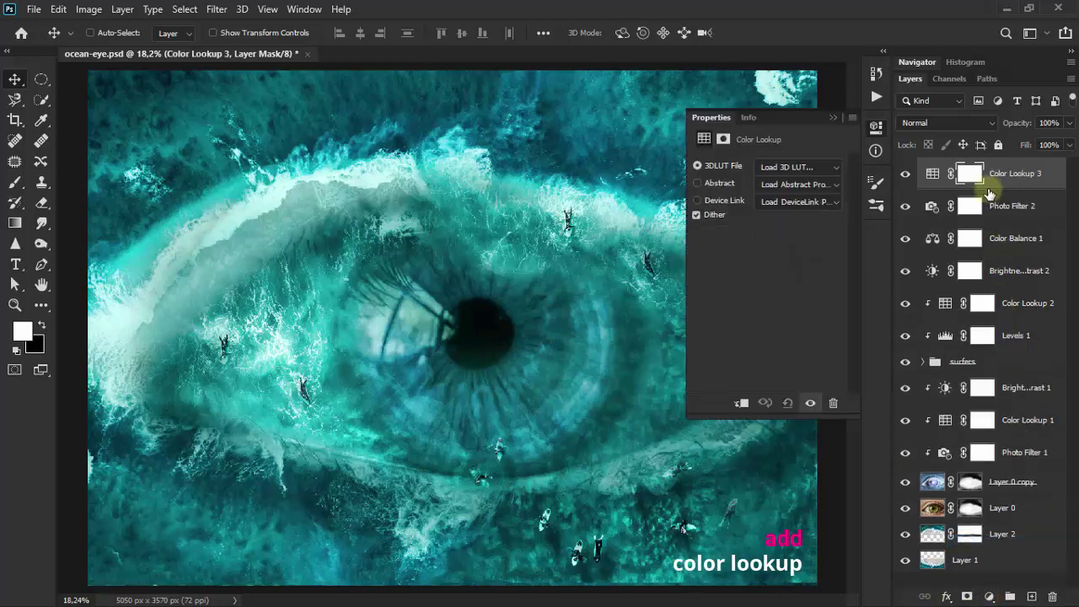
left_click(816, 167)
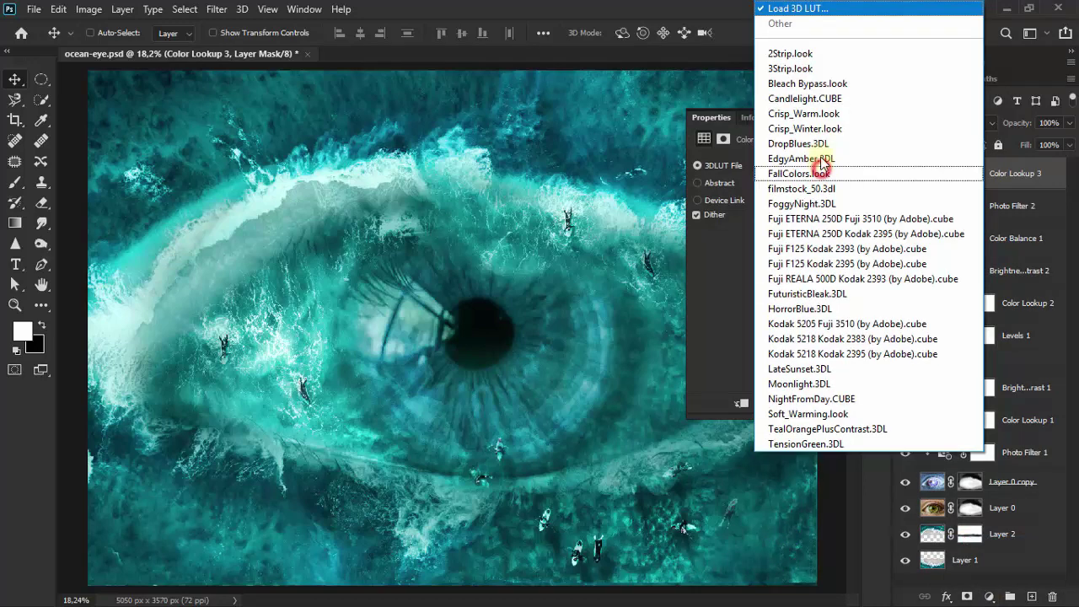
left_click(851, 48)
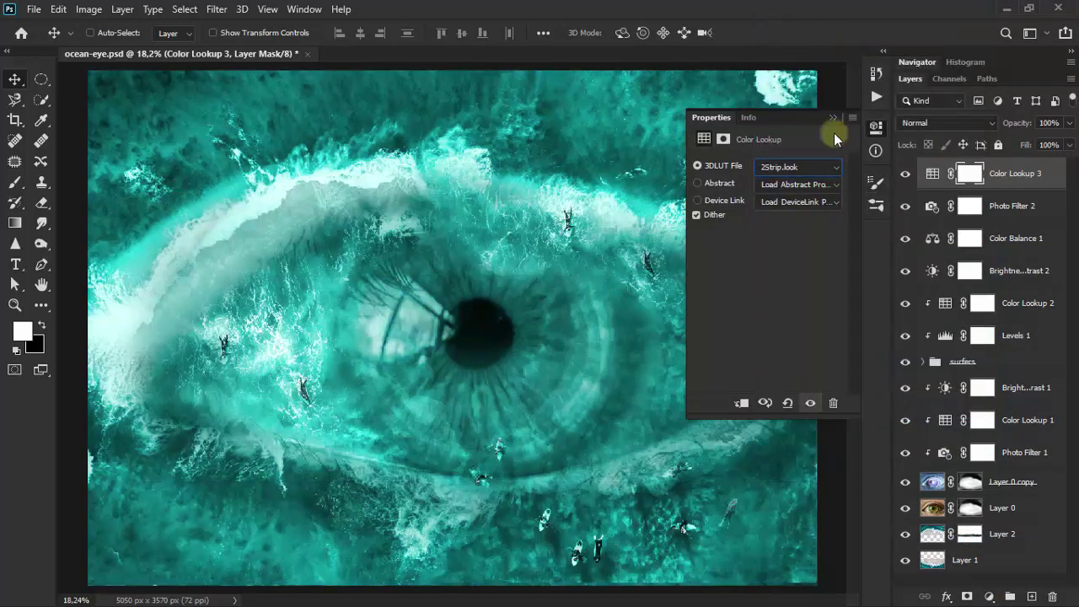
left_click(829, 119)
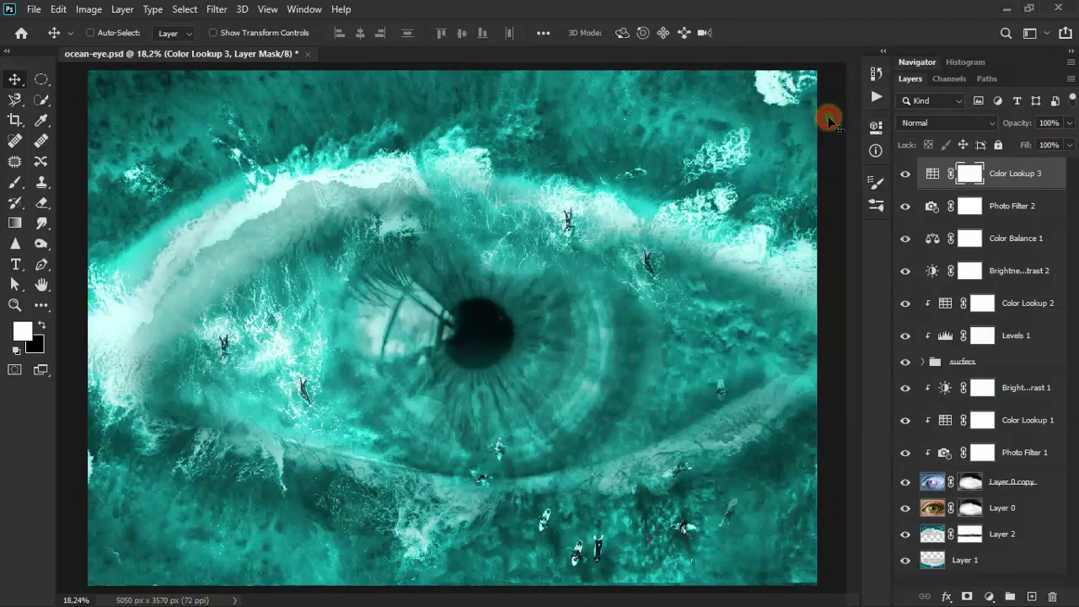
left_click(925, 123)
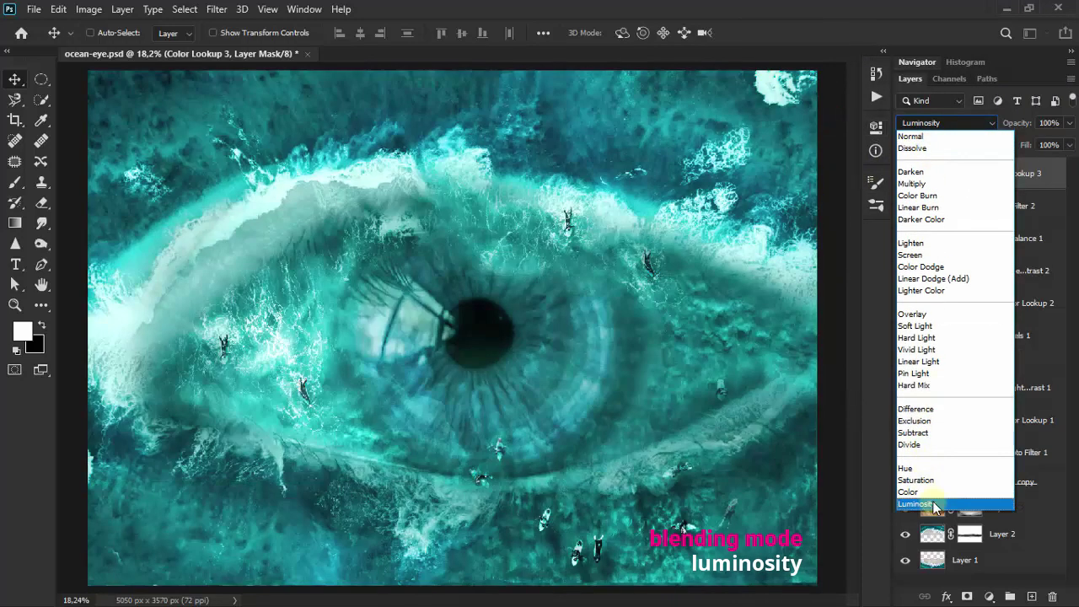
left_click(934, 504)
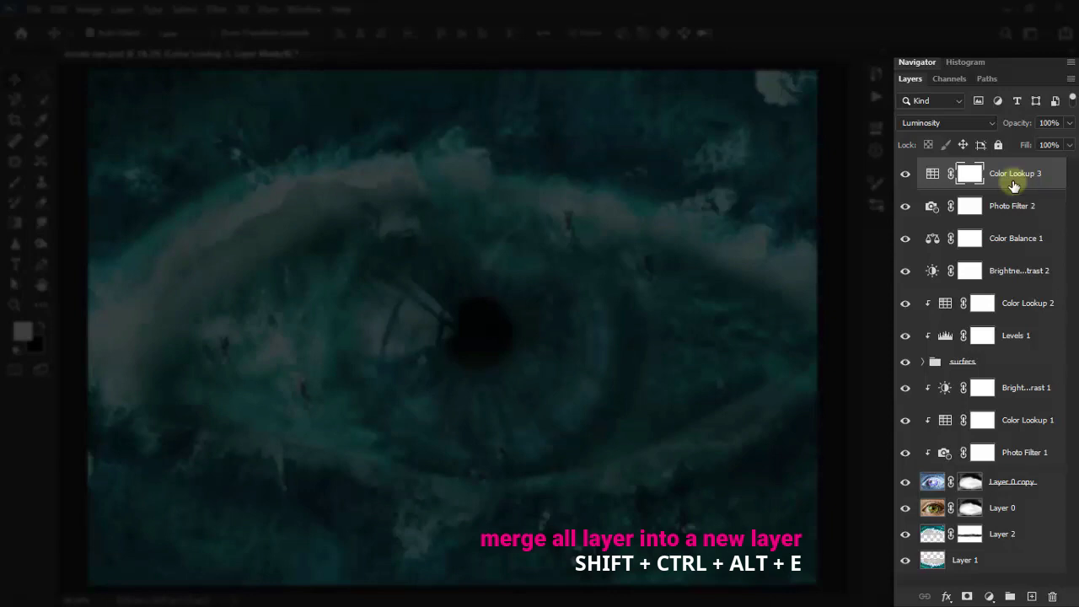
Stamp all visible layers into a new merged Layer 4 with Shift+Ctrl+Alt+E.
key("ctrl+shift+alt+e")
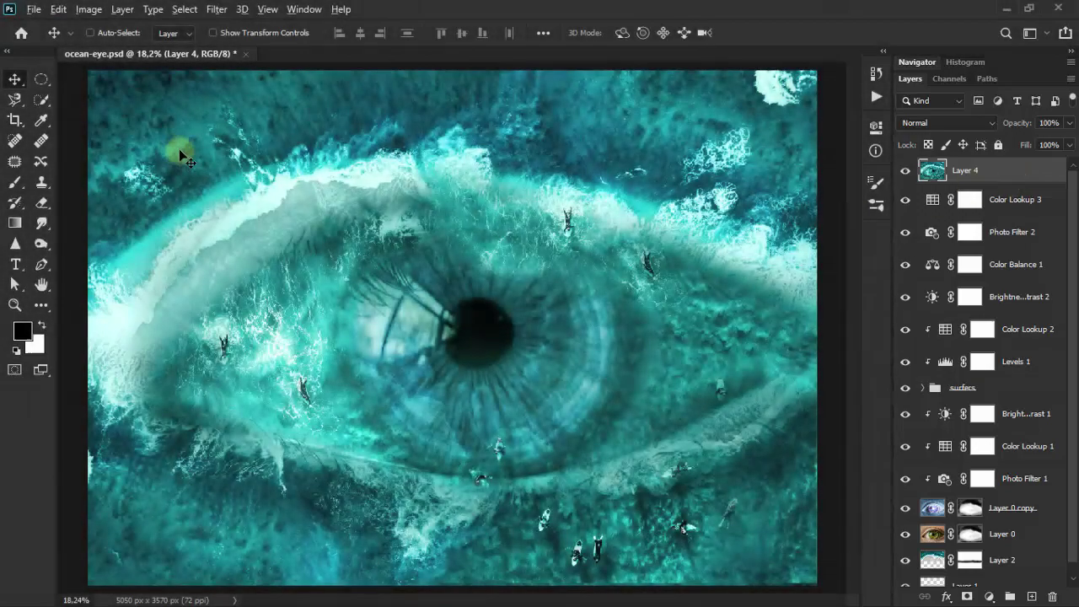
left_click(223, 12)
mouse_move(304, 187)
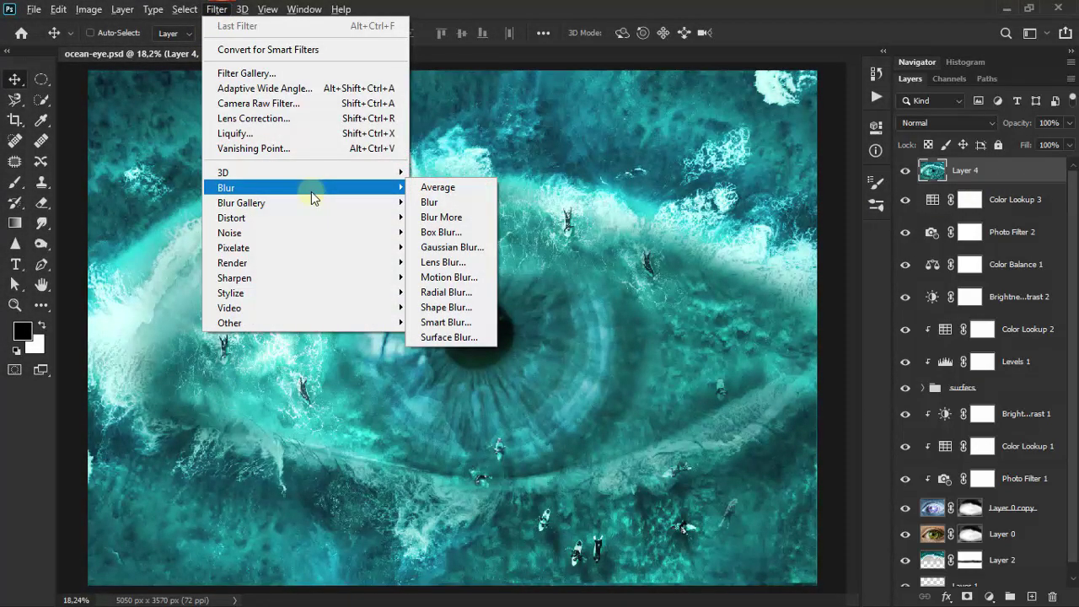
Apply Smart Blur to Layer 4 with radius 2.5, threshold 19.4, Low quality and Normal mode.
left_click(483, 329)
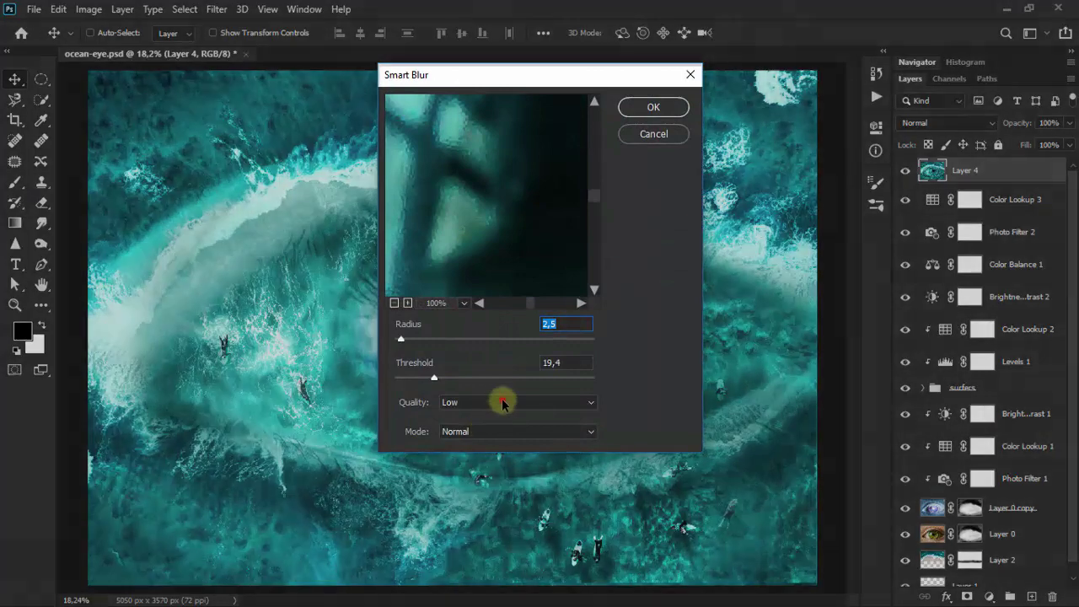
left_click(497, 402)
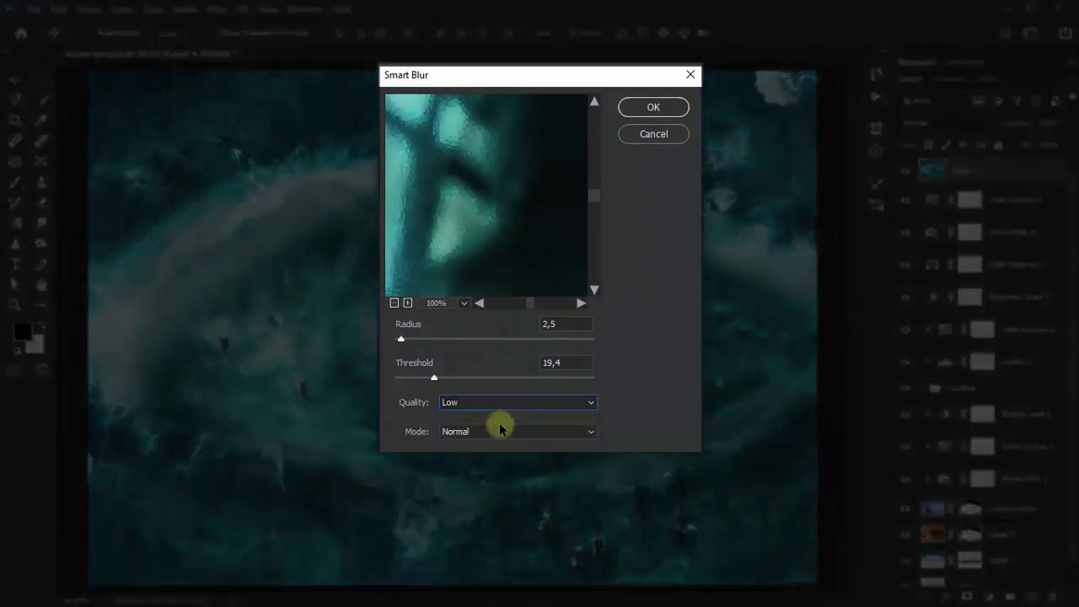
left_click(500, 430)
left_click(498, 443)
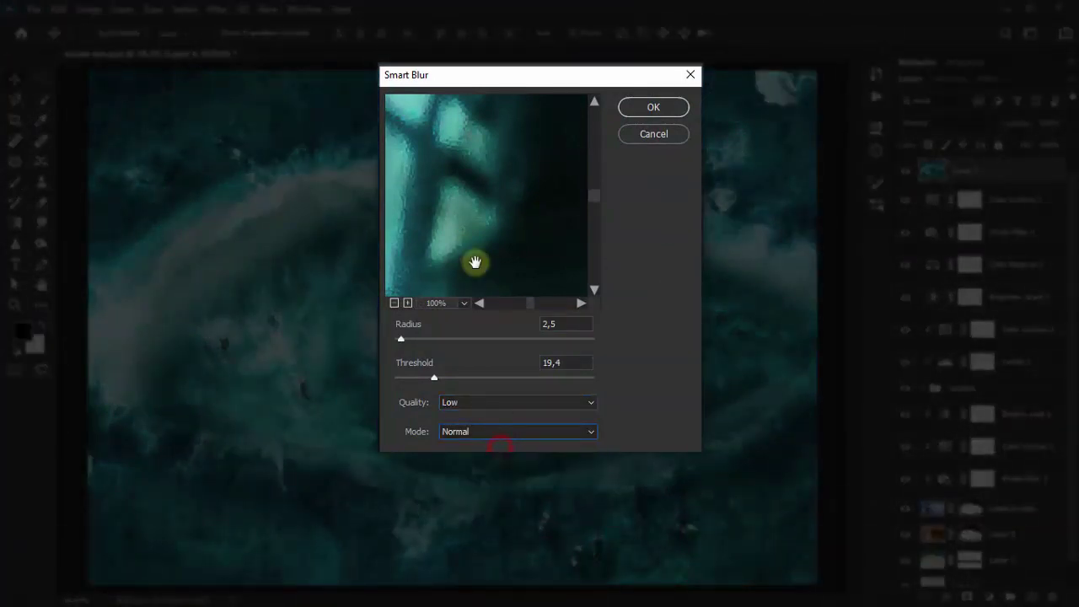
left_click(394, 302)
left_click(393, 303)
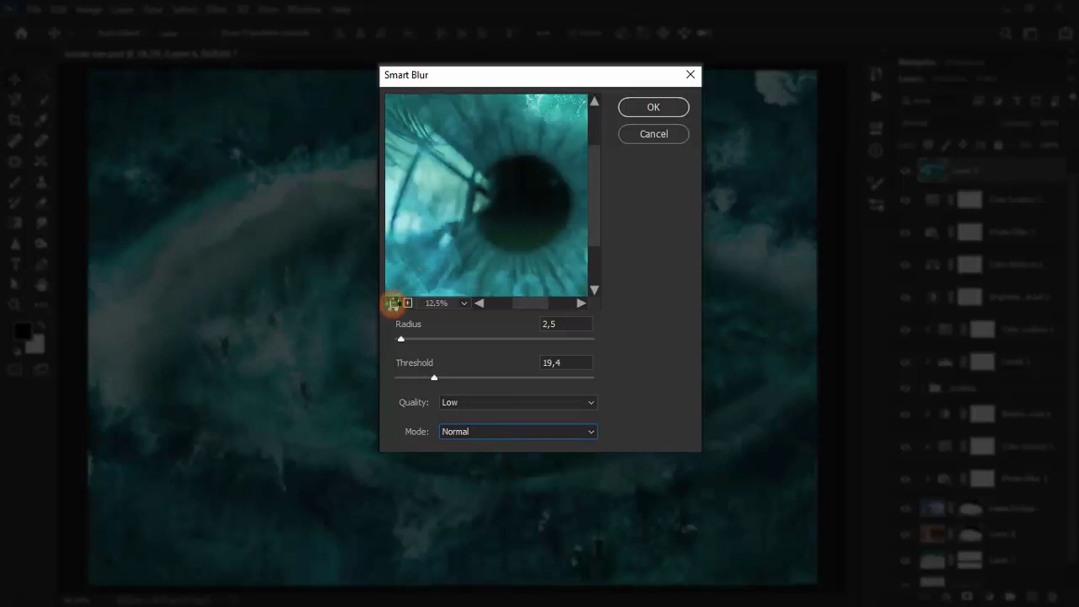
left_click(565, 326)
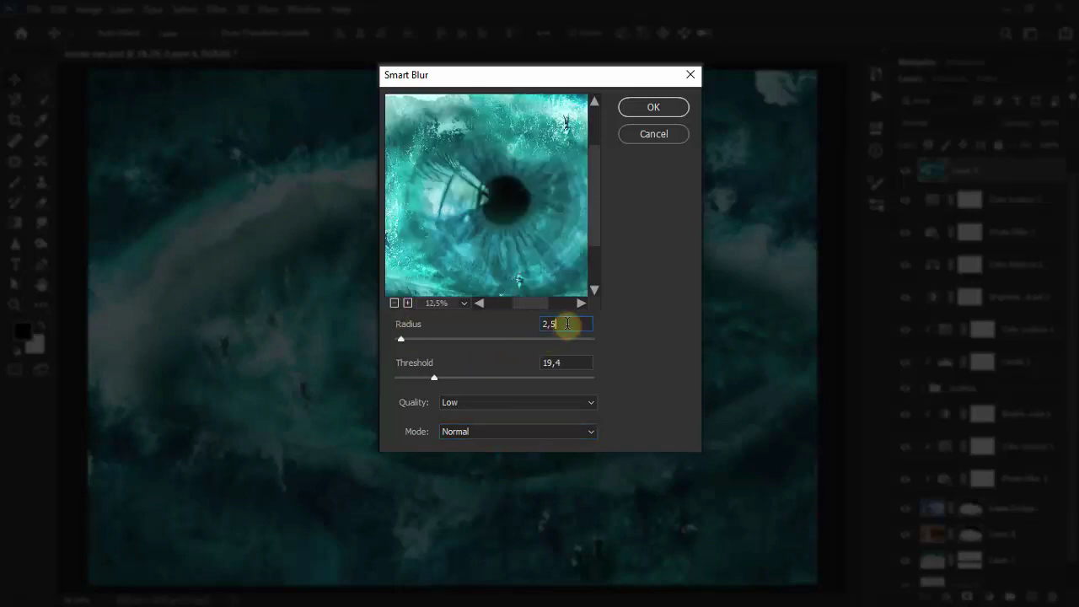
left_click(569, 364)
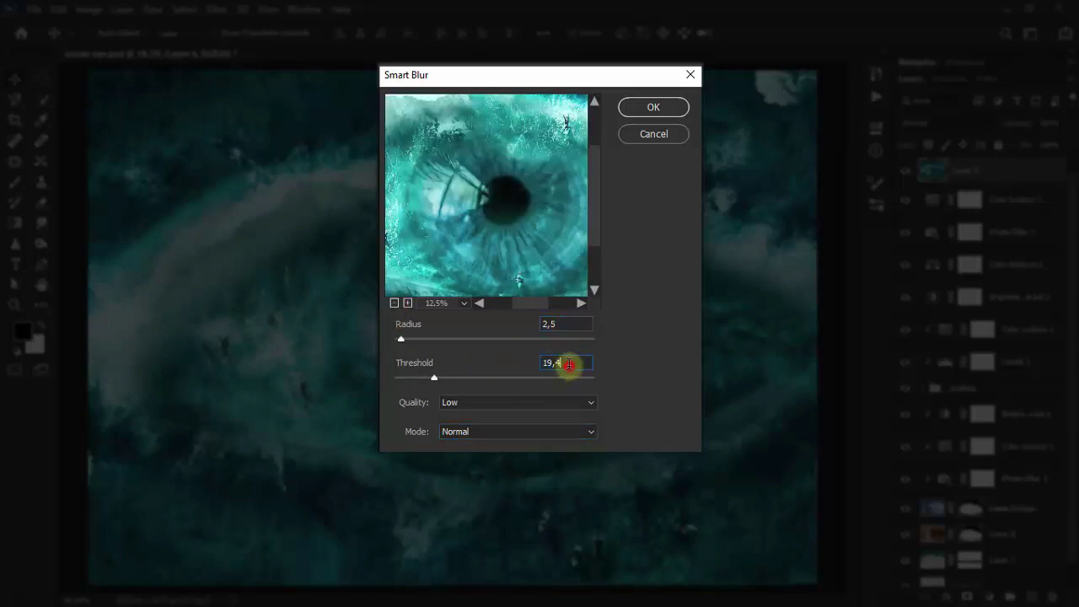
left_click(664, 106)
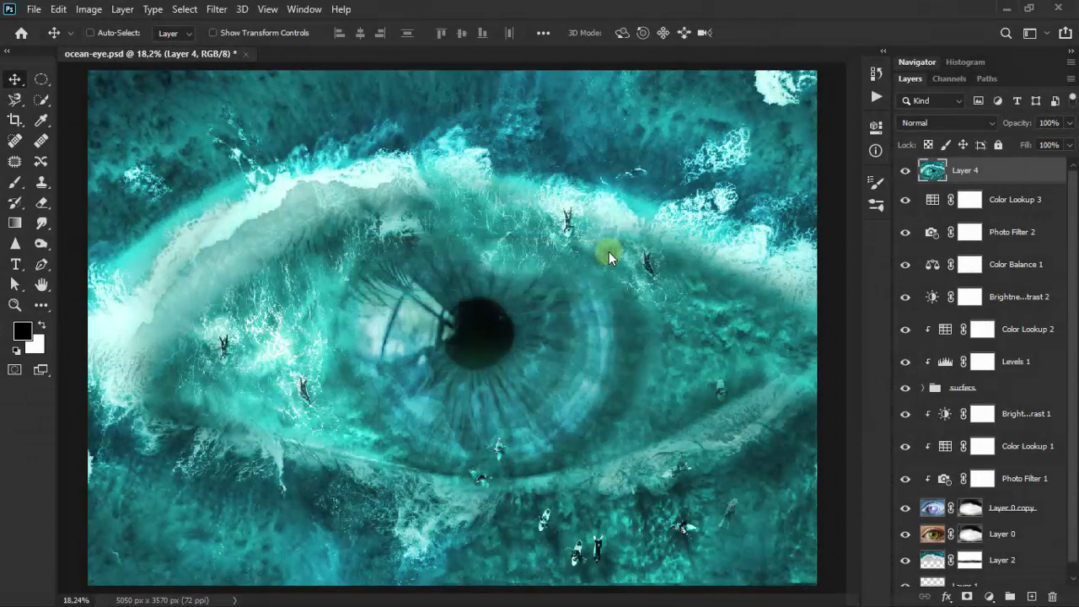
Set Layer 4's blend mode to Multiply and duplicate the layer.
left_click(937, 123)
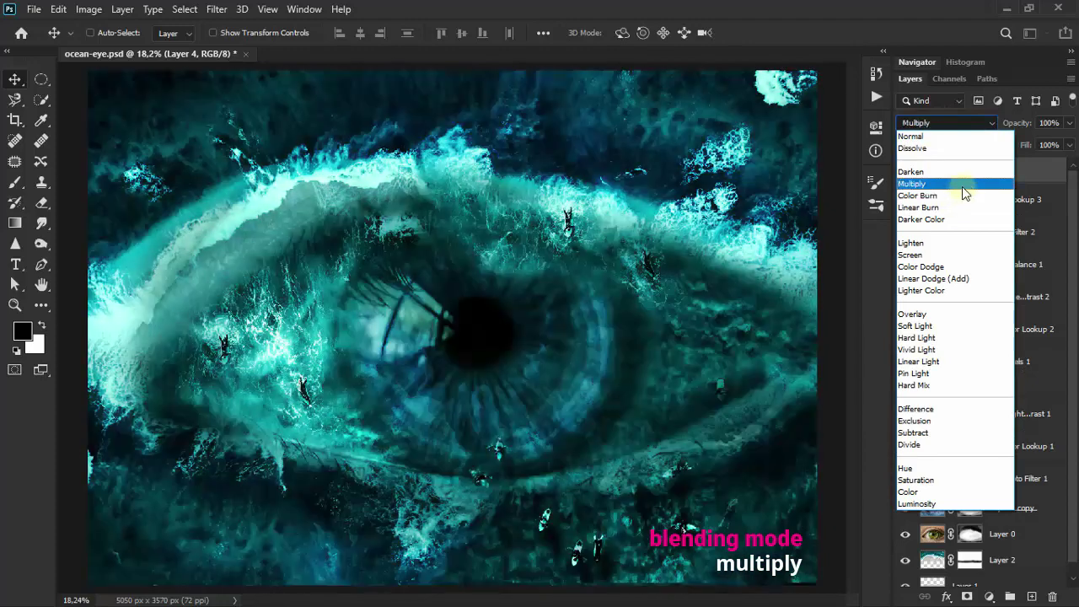
left_click(964, 193)
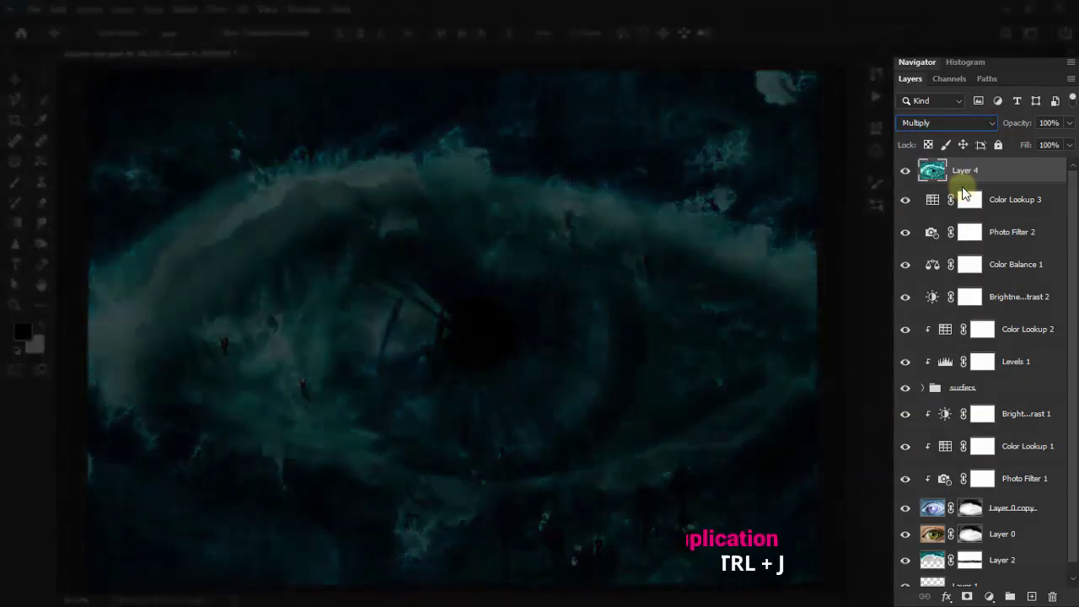
key("ctrl+j")
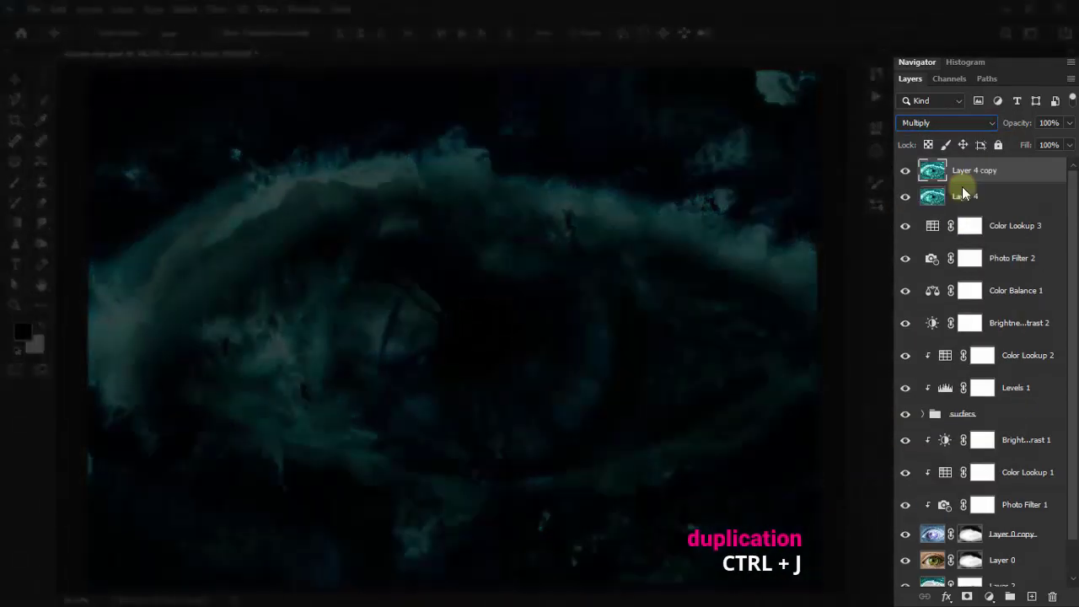
Blend Layer 4 copy in Lighten at 50% opacity, toggling its visibility to compare.
left_click(941, 125)
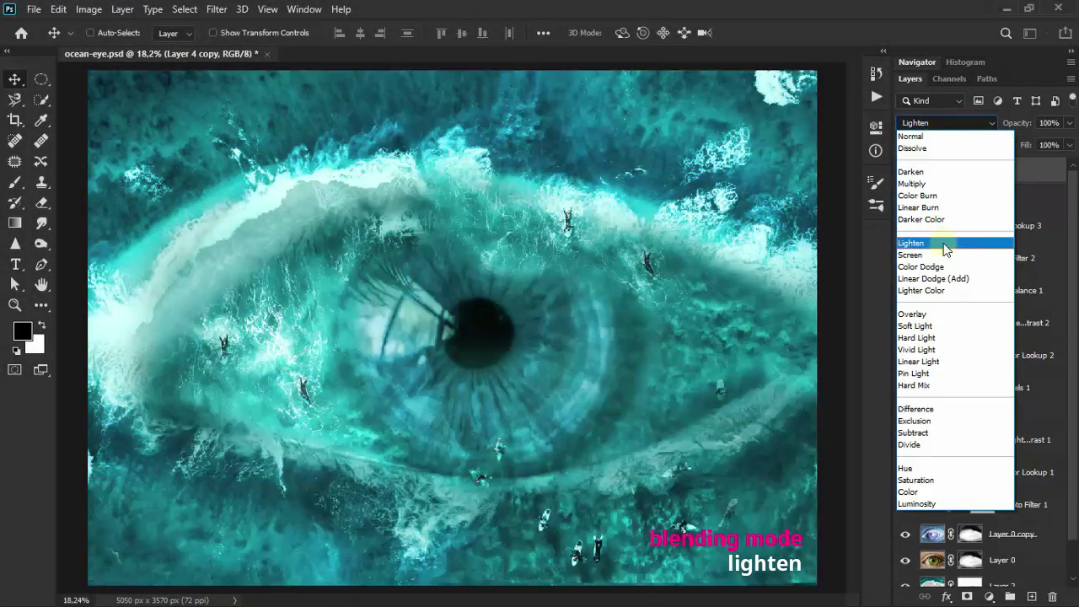
left_click(944, 245)
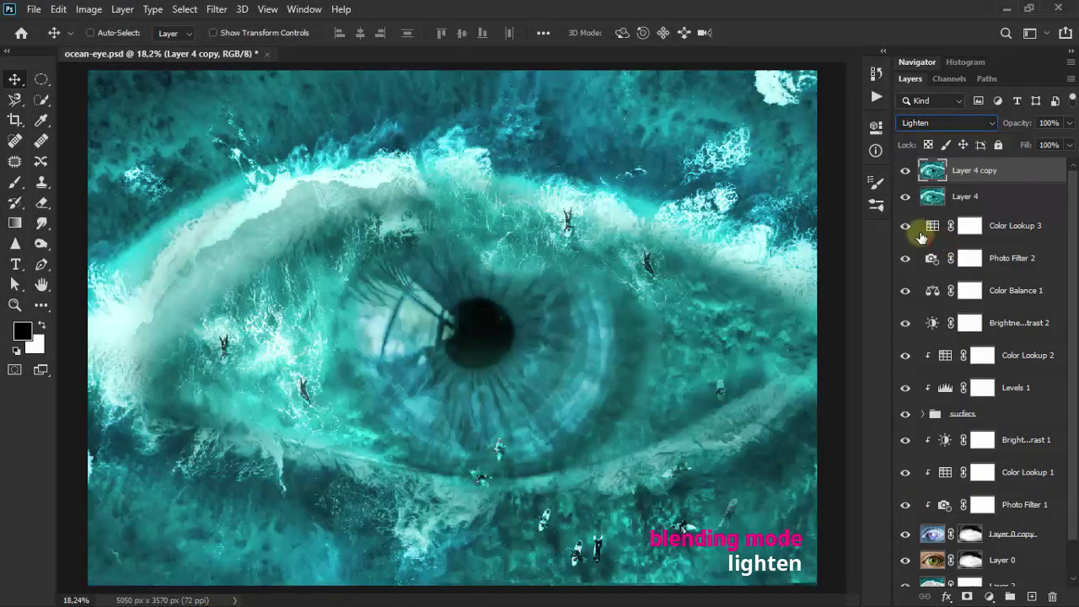
left_click(1067, 124)
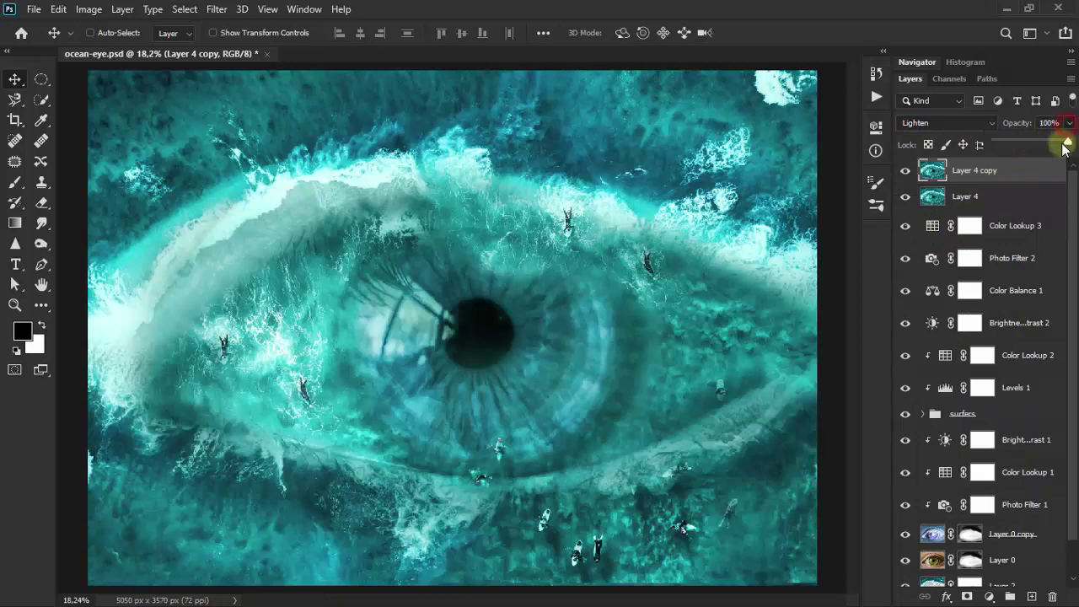
left_click_drag(1031, 142, 1029, 143)
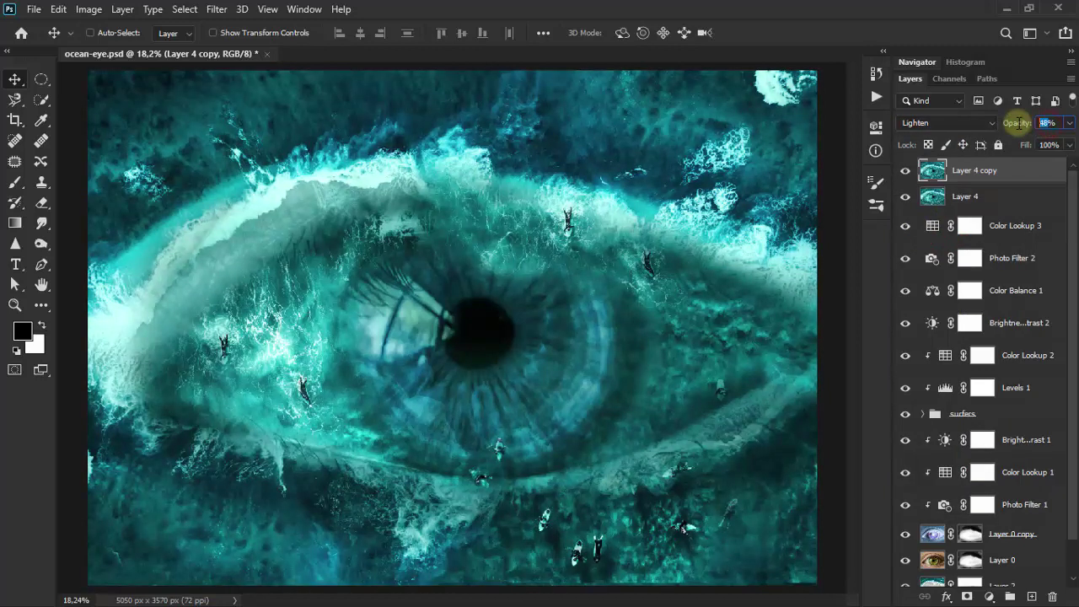
type("50")
key("Return")
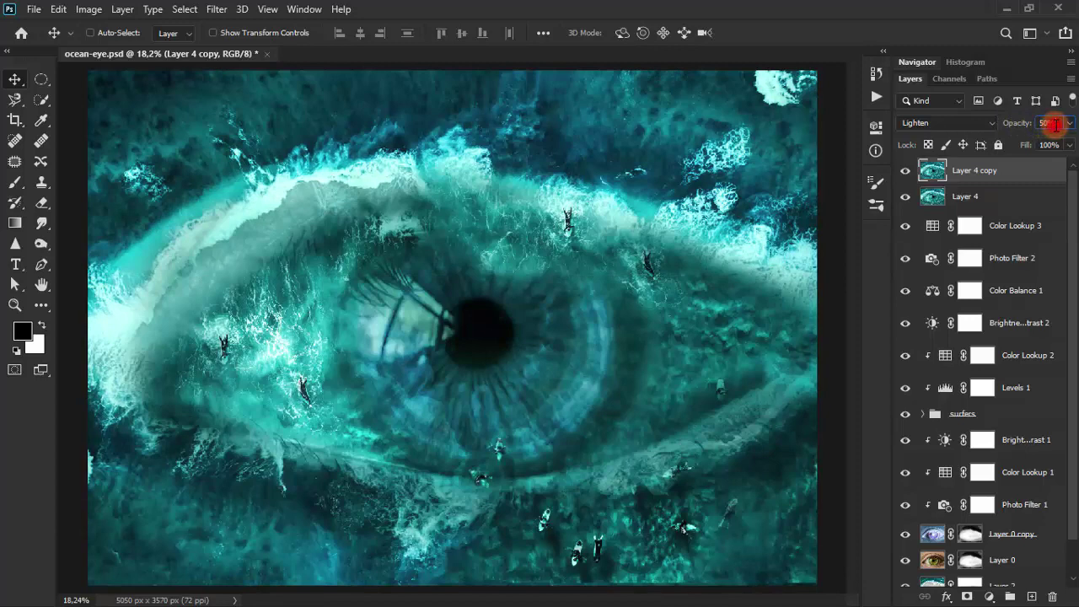
left_click(905, 172)
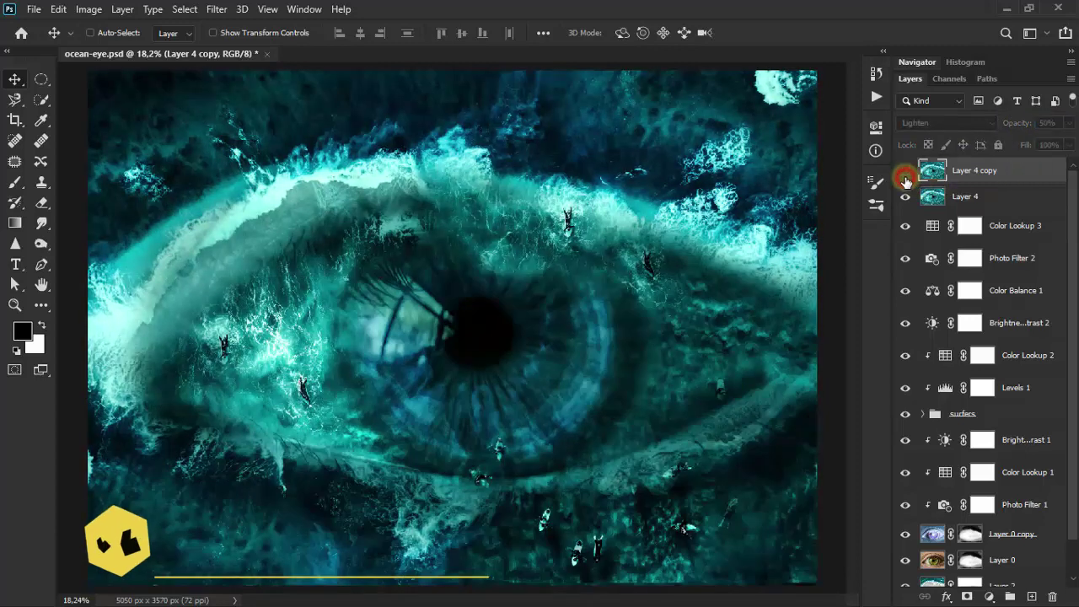
left_click(905, 172)
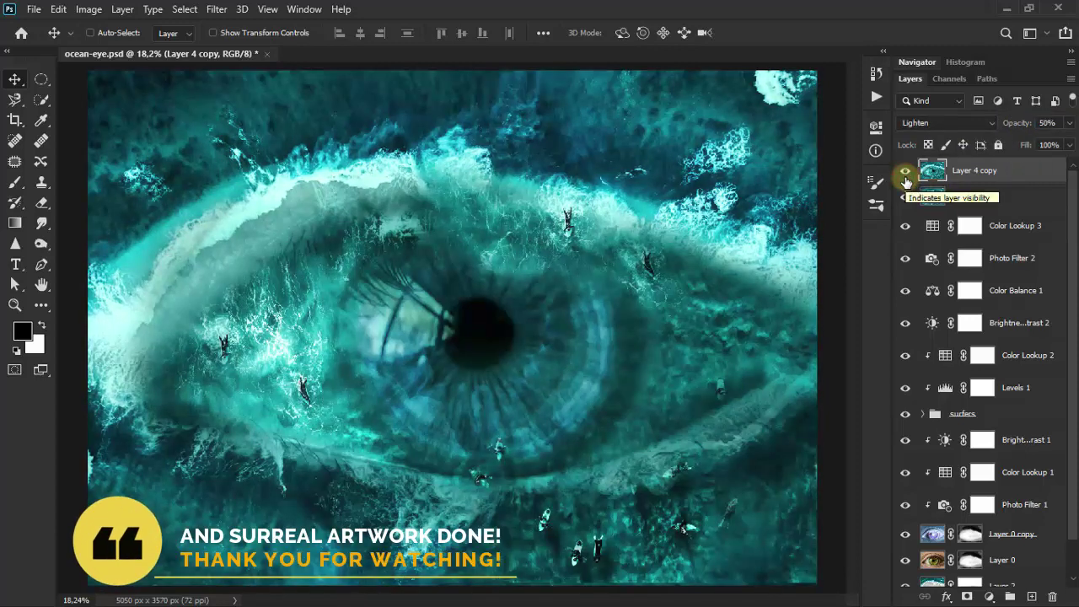